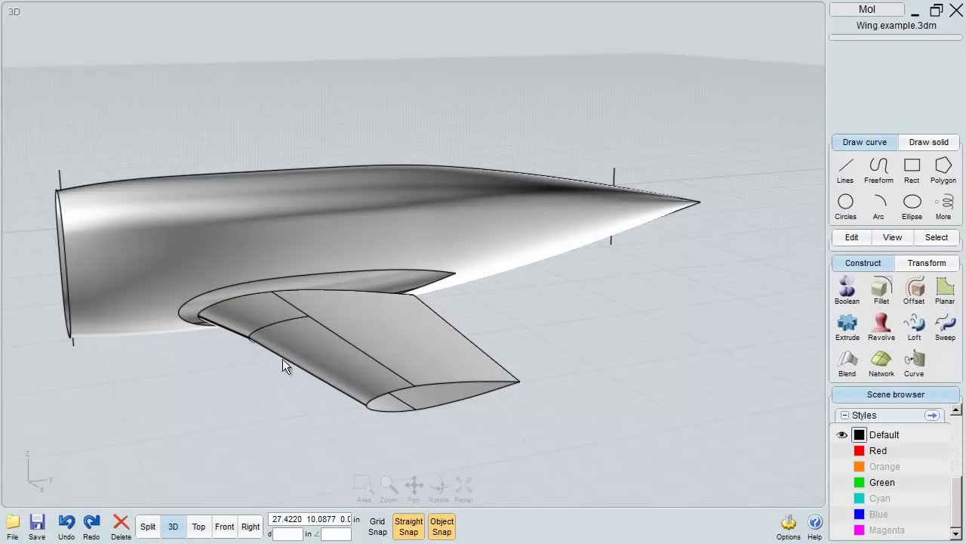
Examine the kink in the wing's leading edge, selecting the wing and viewing it from 3D and Top close up.
right_drag(274, 314, 252, 281)
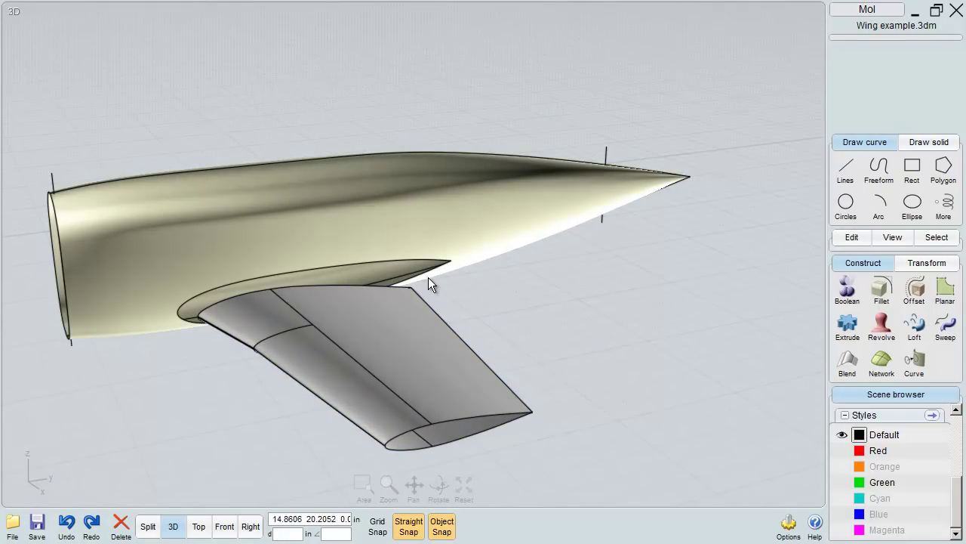
right_drag(428, 278, 412, 301)
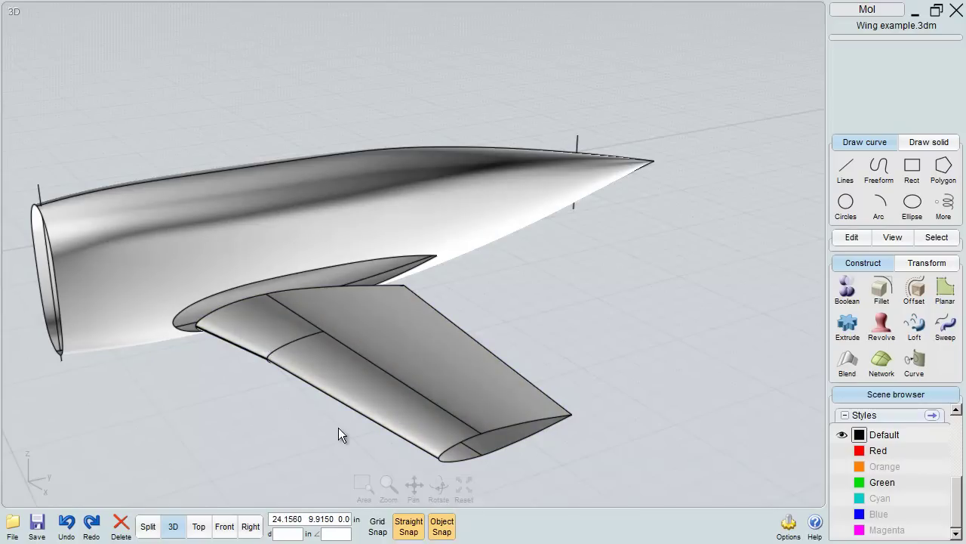
scroll(298, 353, up, 2)
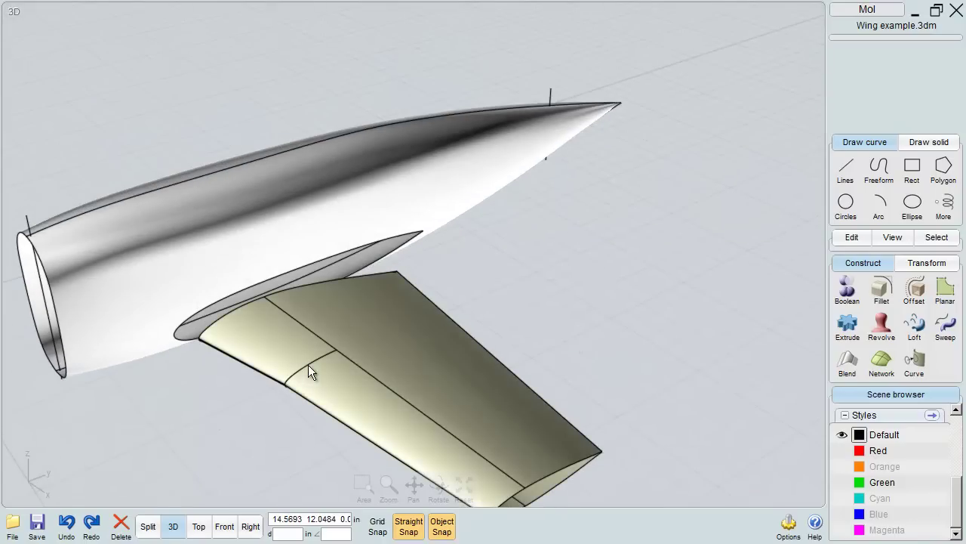
scroll(290, 385, up, 2)
click(301, 382)
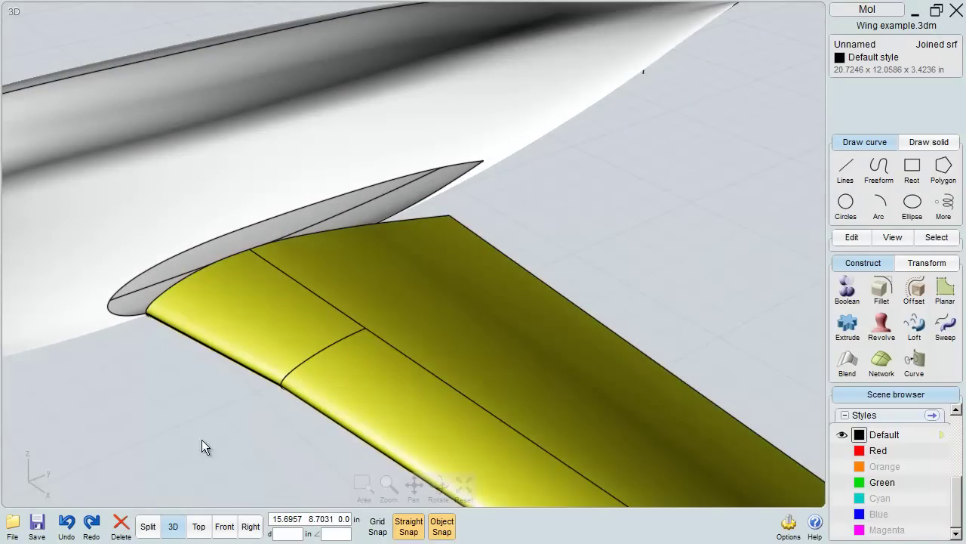
click(202, 526)
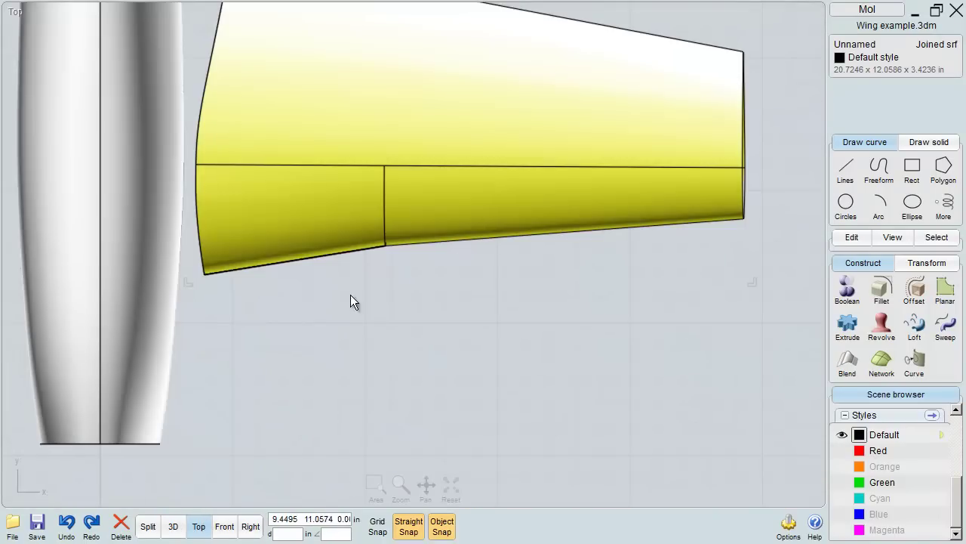
scroll(412, 249, up, 5)
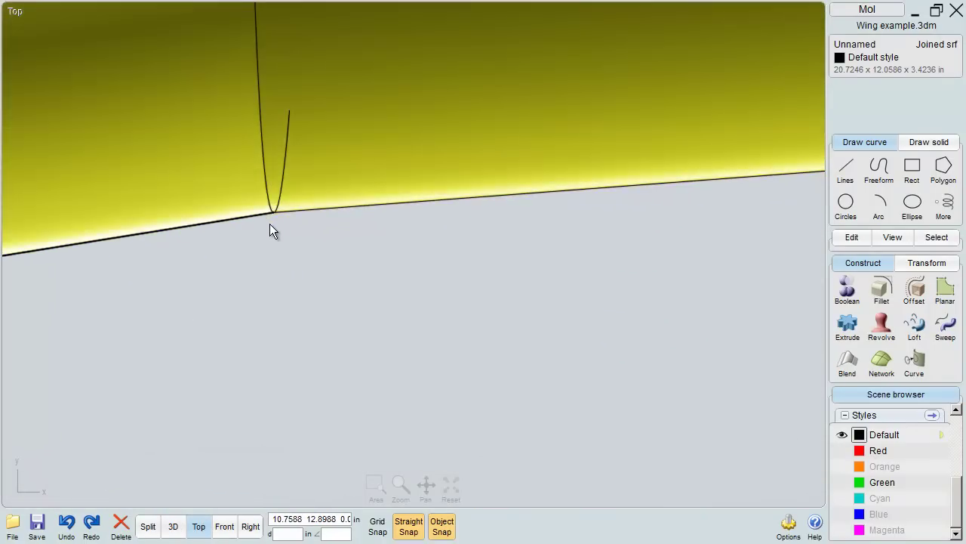
scroll(276, 216, up, 3)
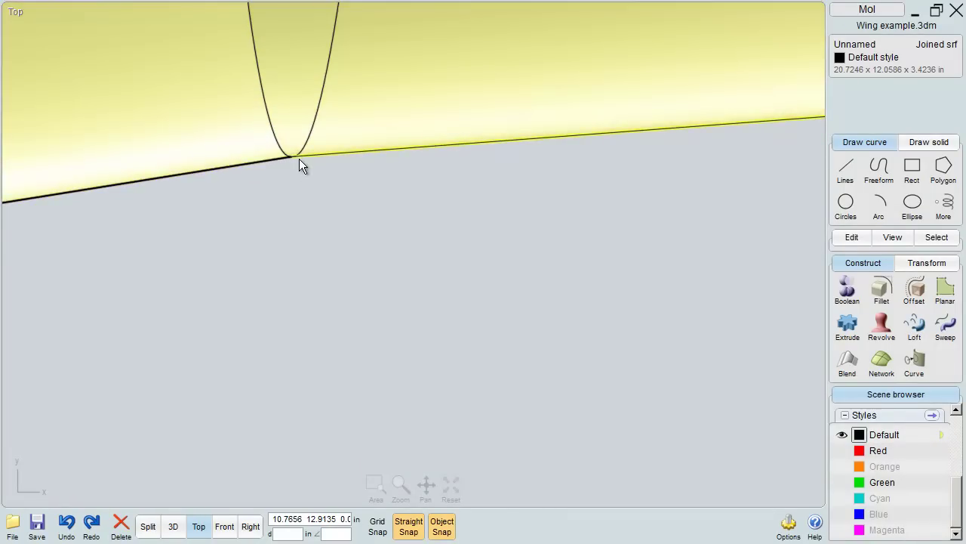
scroll(270, 242, down, 6)
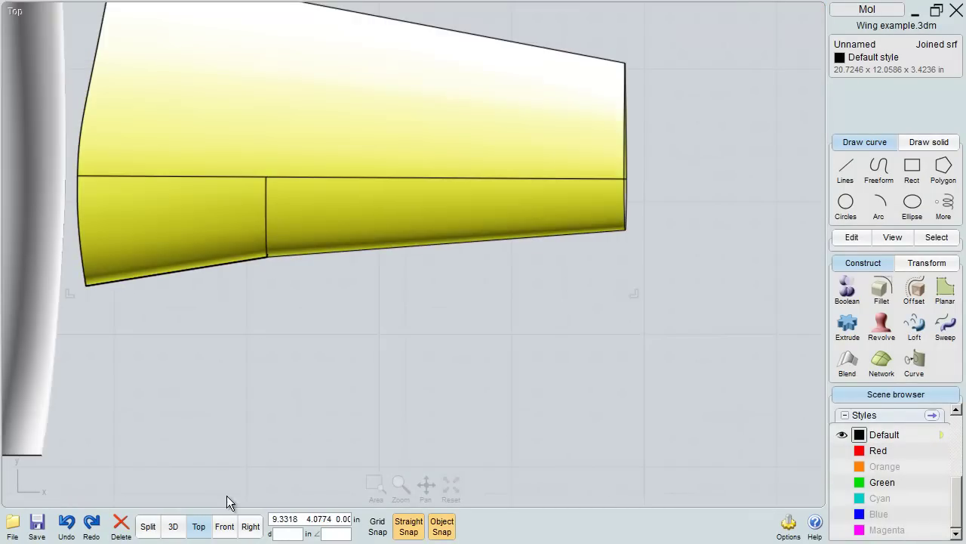
click(173, 526)
scroll(363, 344, down, 5)
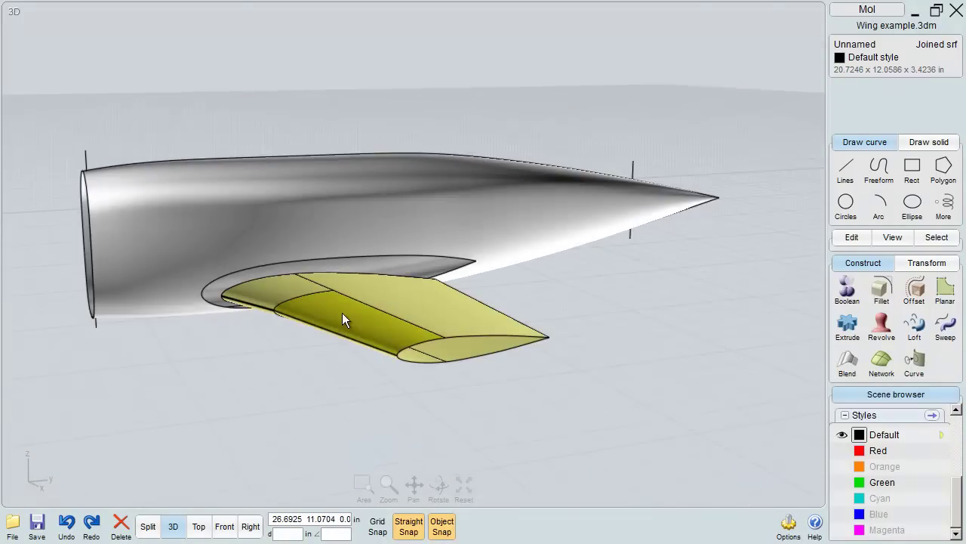
right_drag(342, 313, 406, 311)
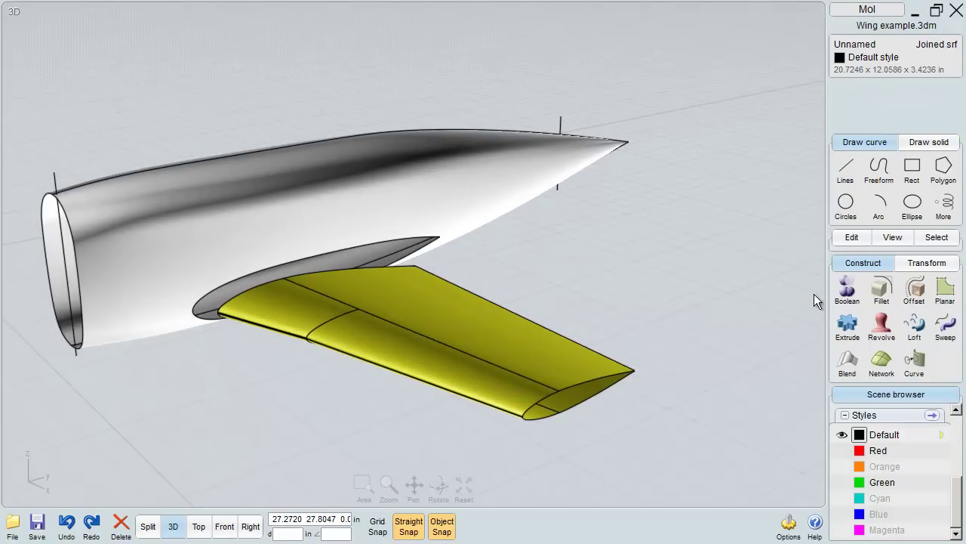
Show the Green style curves on the wing for a check and hide them again.
click(842, 483)
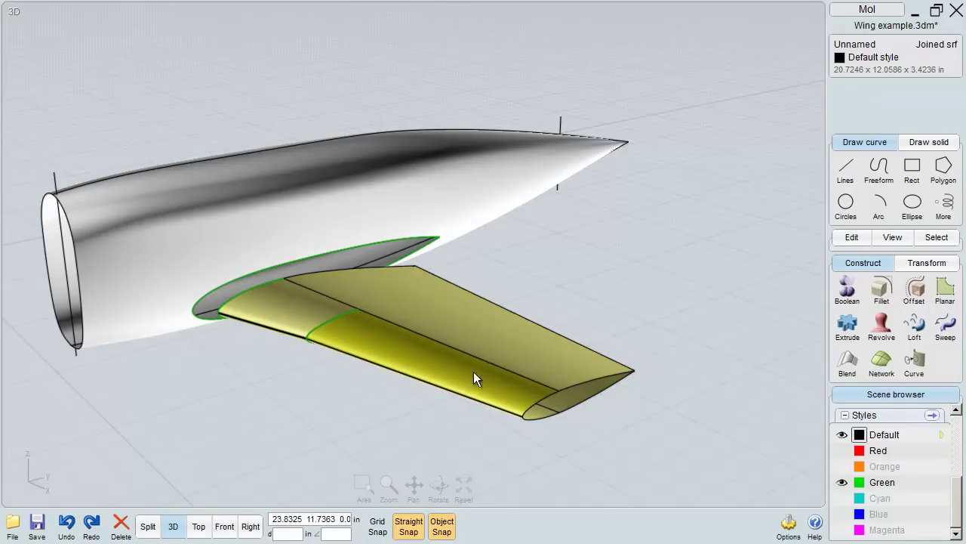
click(842, 483)
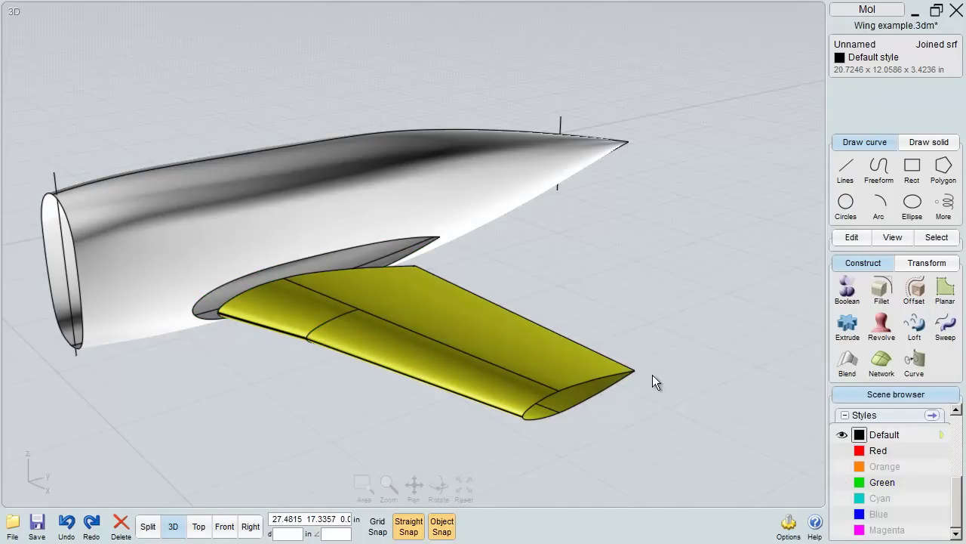
right_drag(653, 375, 760, 332)
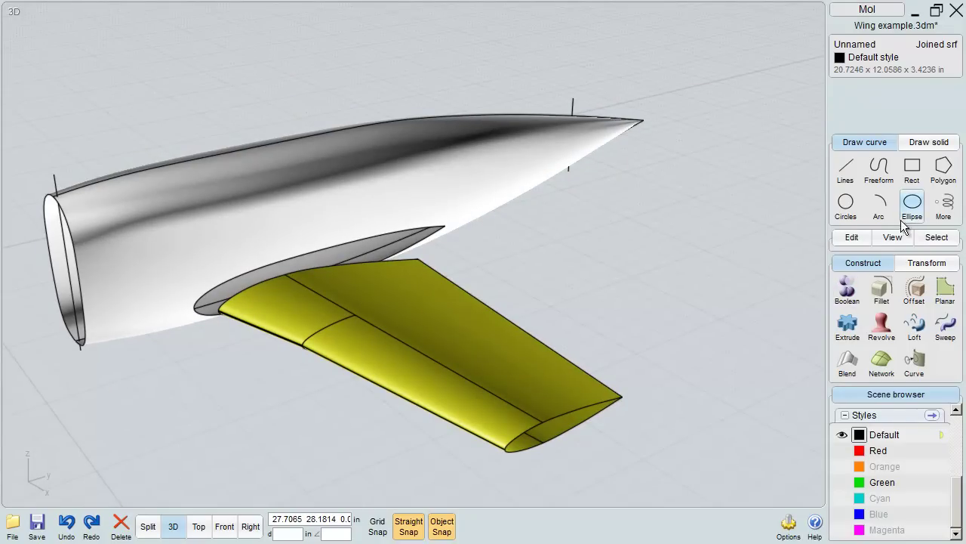
Delete the inner and outer leading-edge faces on both the upper and lower sides of the wing.
click(361, 366)
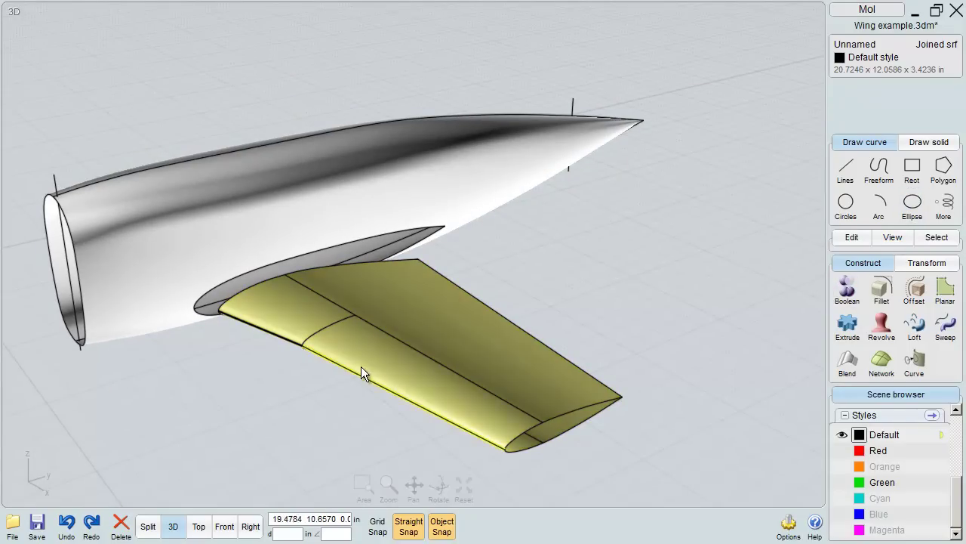
click(297, 314)
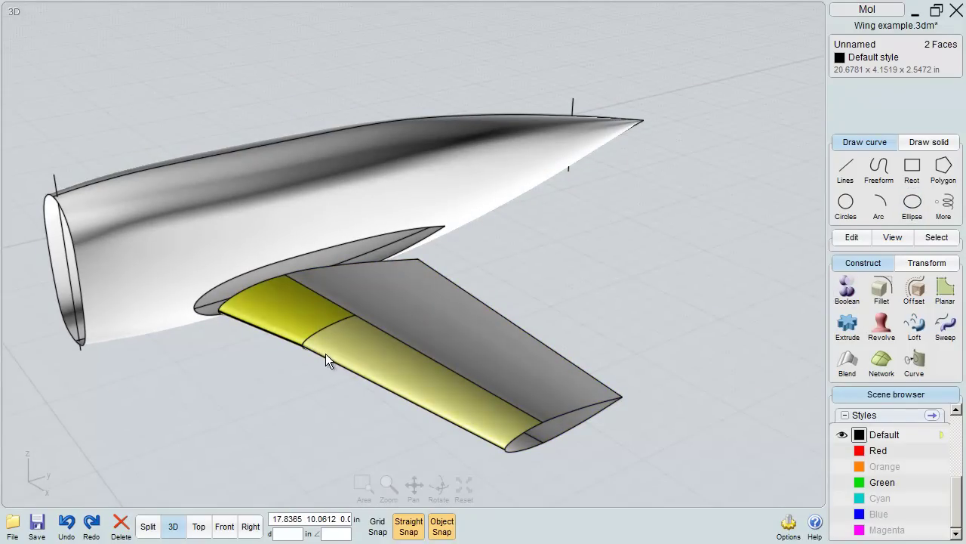
key(Delete)
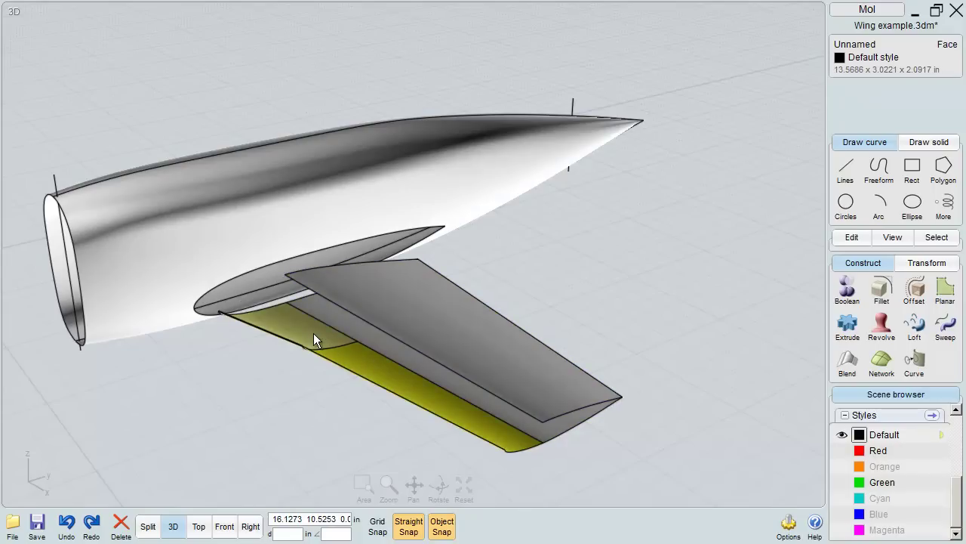
click(314, 333)
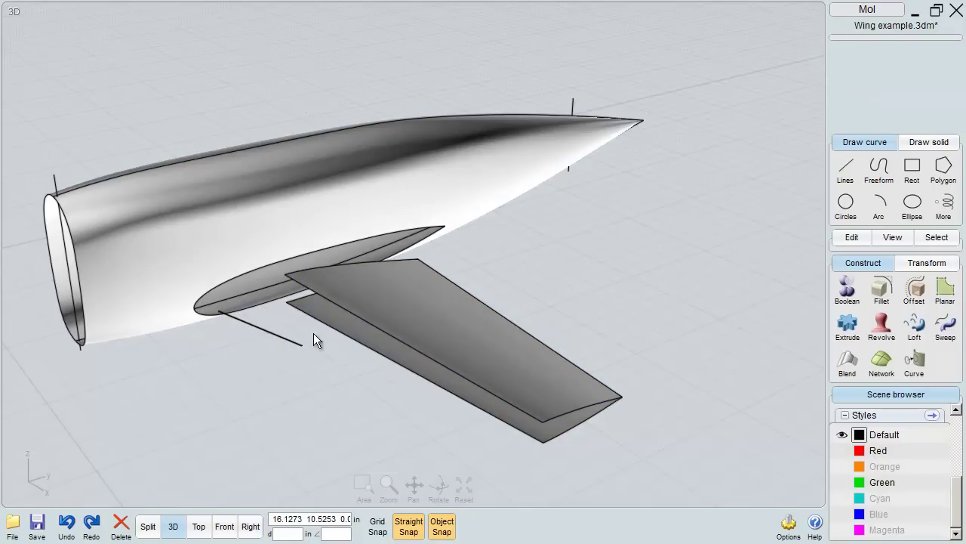
Remove the leftover leading-edge line and separate the remaining wing into individual upper and lower surfaces.
click(452, 337)
click(853, 240)
click(874, 264)
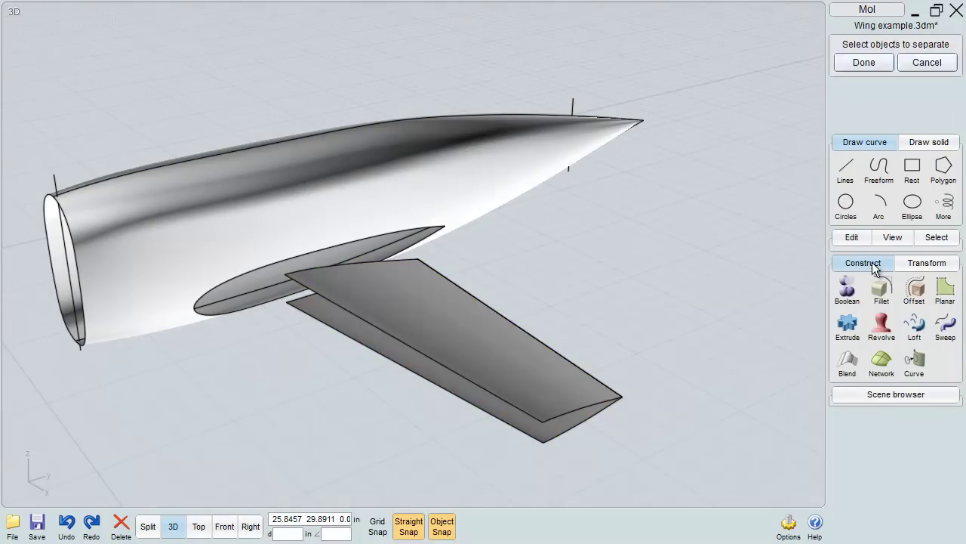
click(598, 326)
Untrim the upper and lower wing surfaces by selecting all of their edges and deleting them.
click(412, 331)
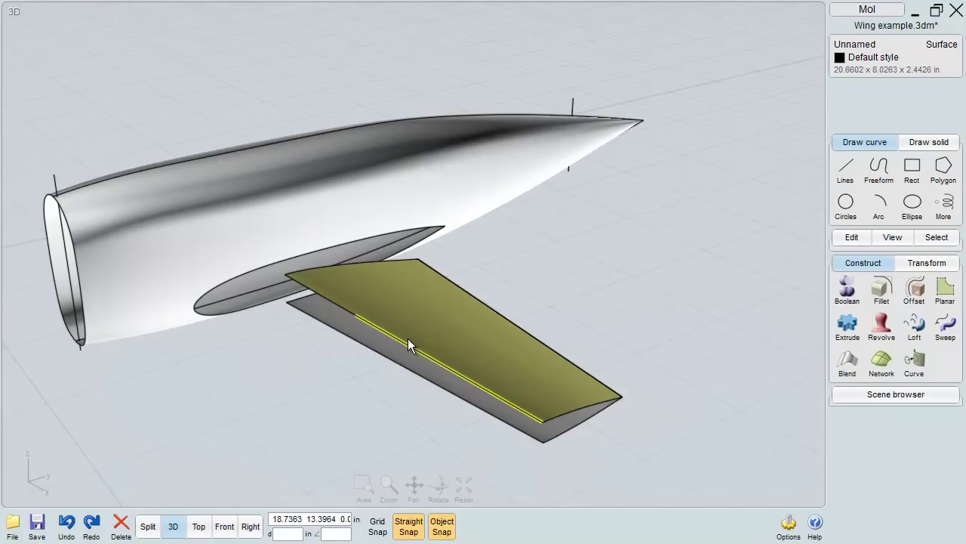
click(383, 363)
click(388, 357)
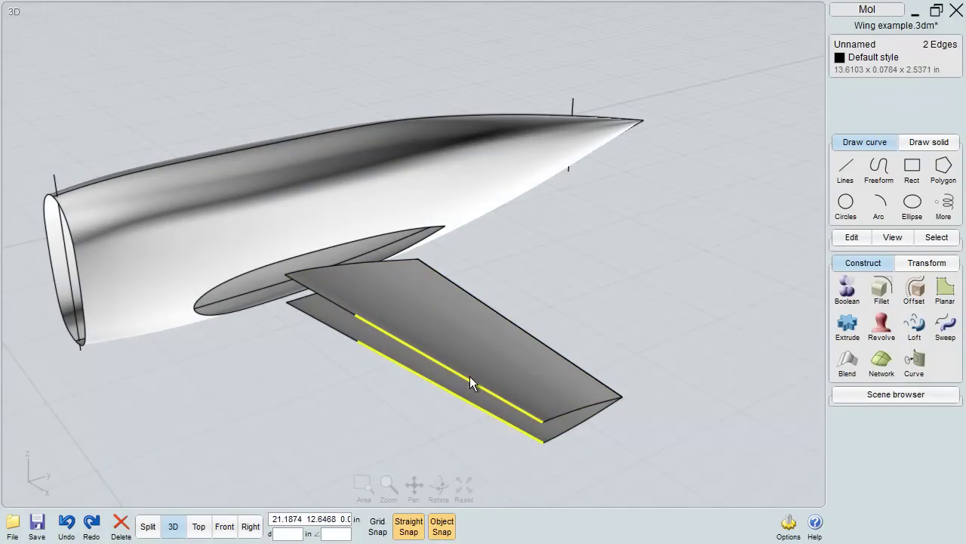
double_click(601, 369)
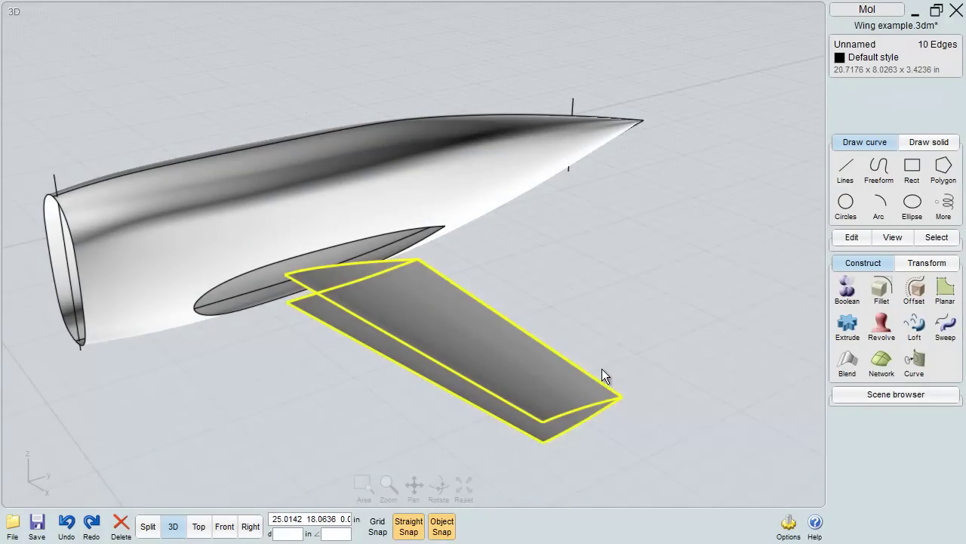
key(Escape)
right_drag(602, 365, 586, 384)
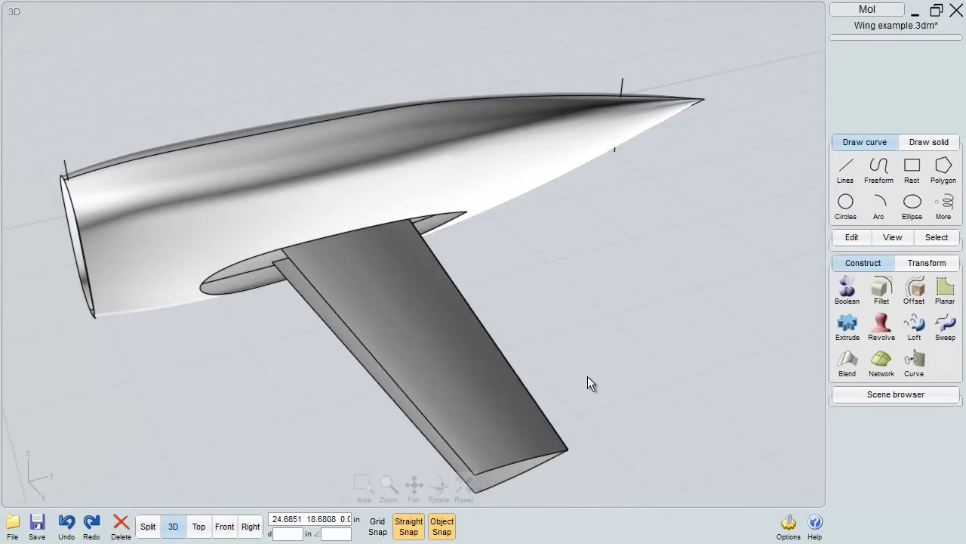
Select the long front edges of the upper and lower wing surfaces.
scroll(285, 264, up, 3)
right_drag(292, 267, 306, 249)
mouse_move(342, 284)
right_down()
mouse_move(367, 281)
mouse_move(344, 281)
right_up()
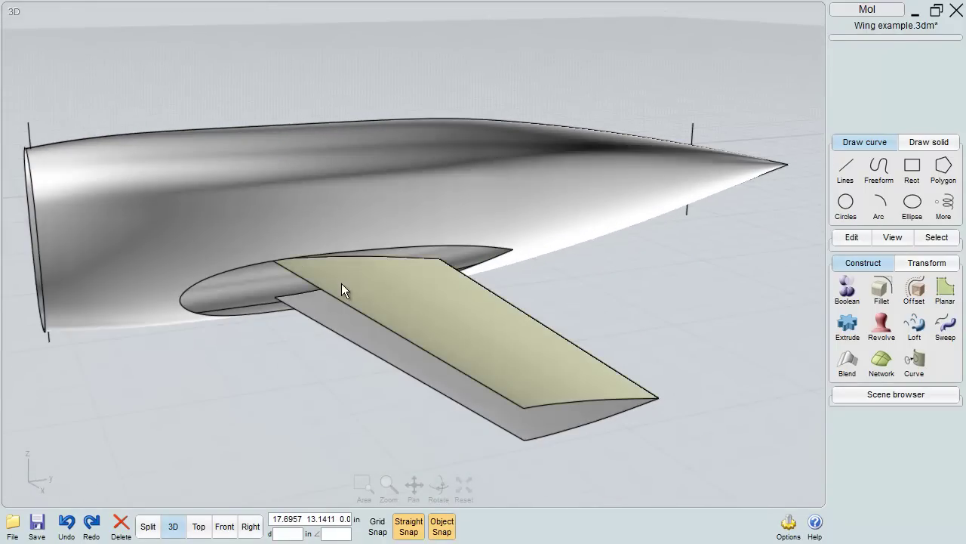
click(341, 283)
click(344, 327)
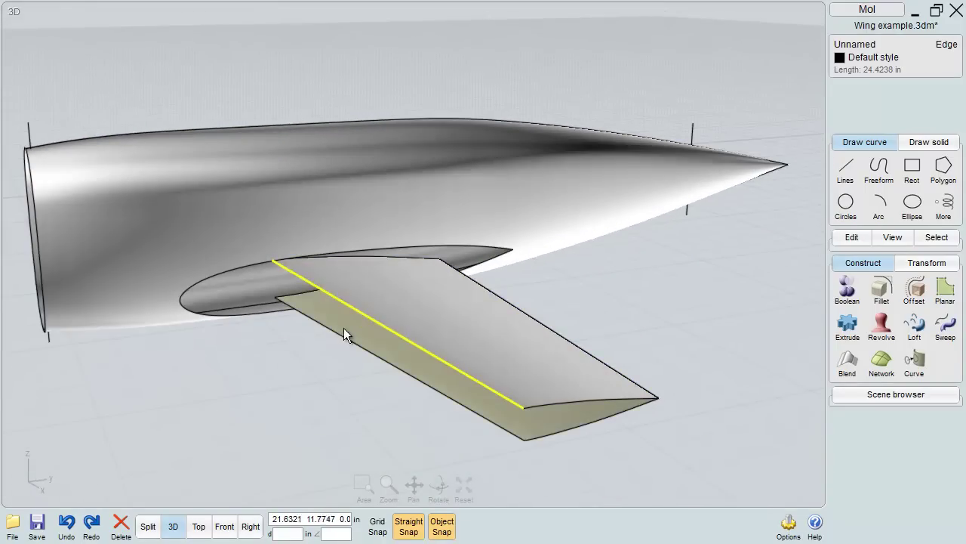
click(343, 330)
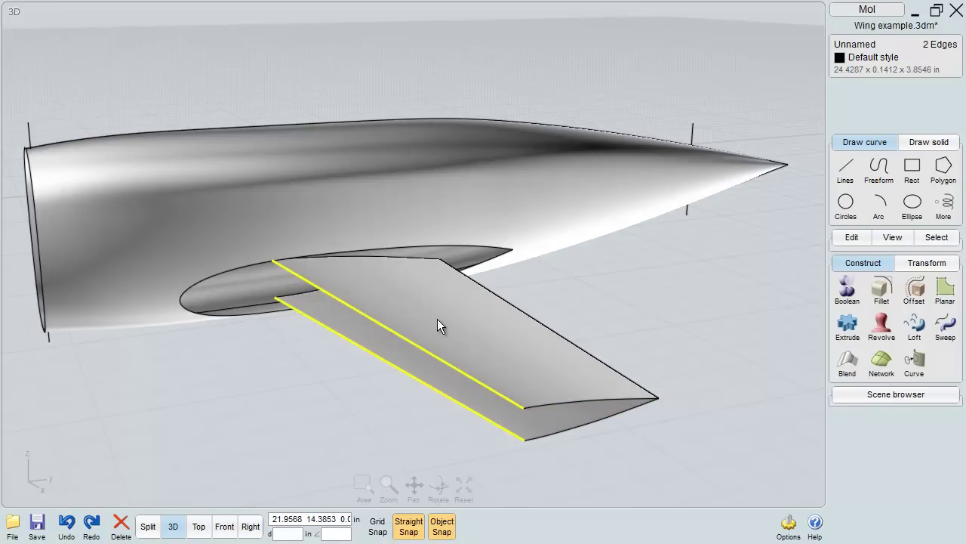
Make the Green style curves visible as a reference for the wing's airfoil shape.
mouse_move(436, 316)
right_down()
mouse_move(415, 314)
mouse_move(436, 316)
right_up()
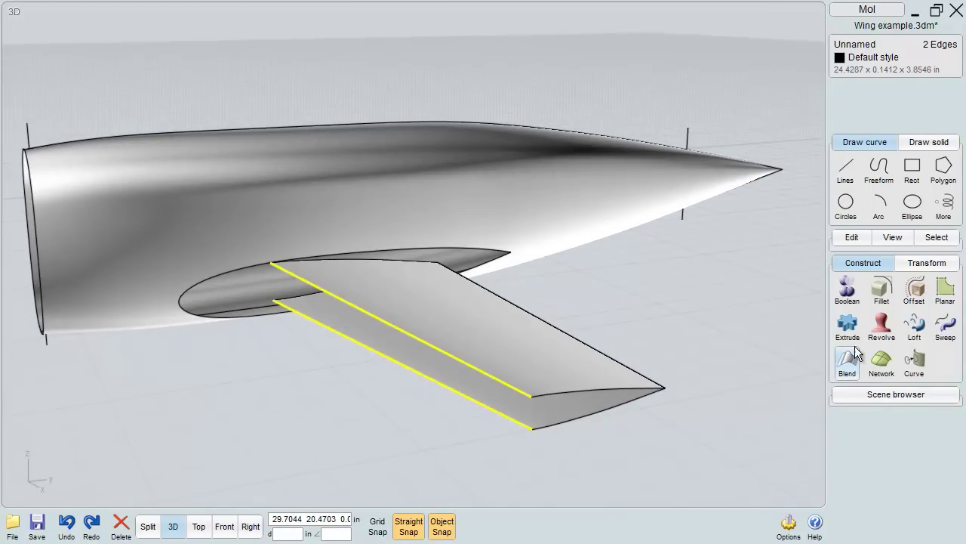
click(870, 394)
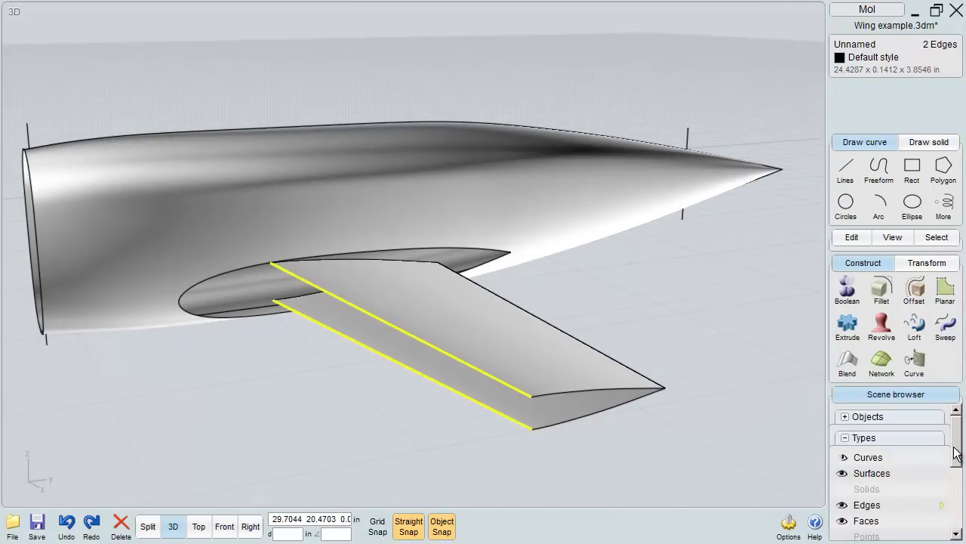
drag(957, 443, 955, 509)
click(841, 481)
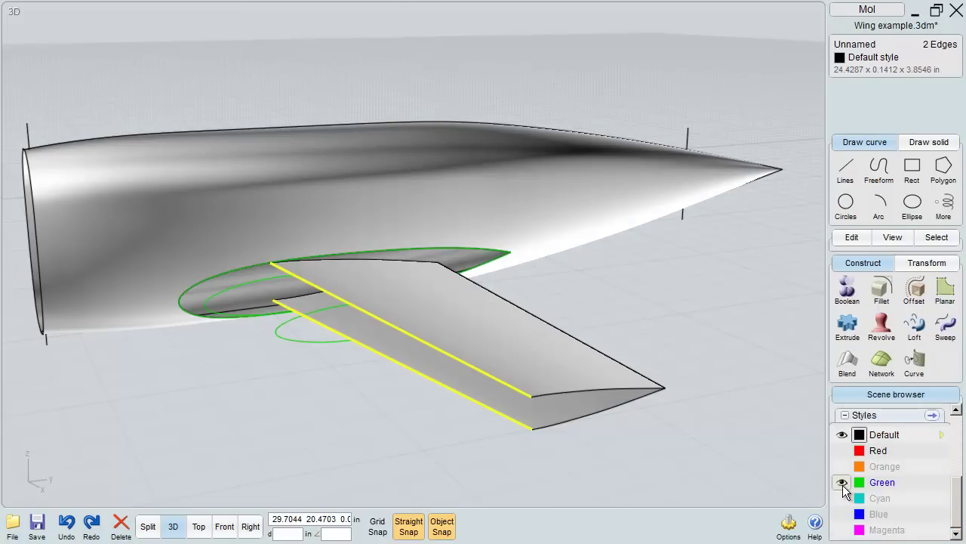
right_drag(746, 390, 772, 400)
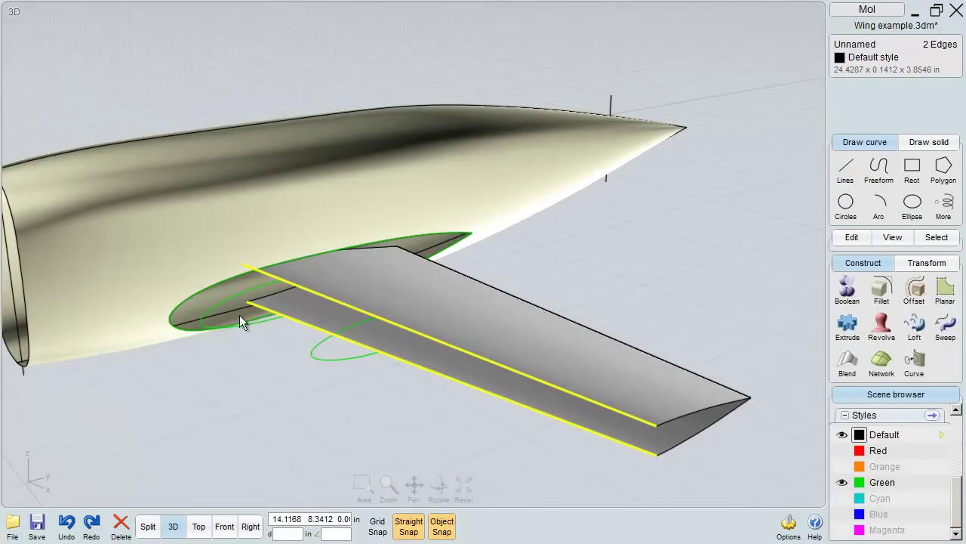
Blend the two front edges into a new leading edge with Tangent (G1) continuity and a bulge of 10.
click(847, 364)
right_drag(763, 327, 727, 330)
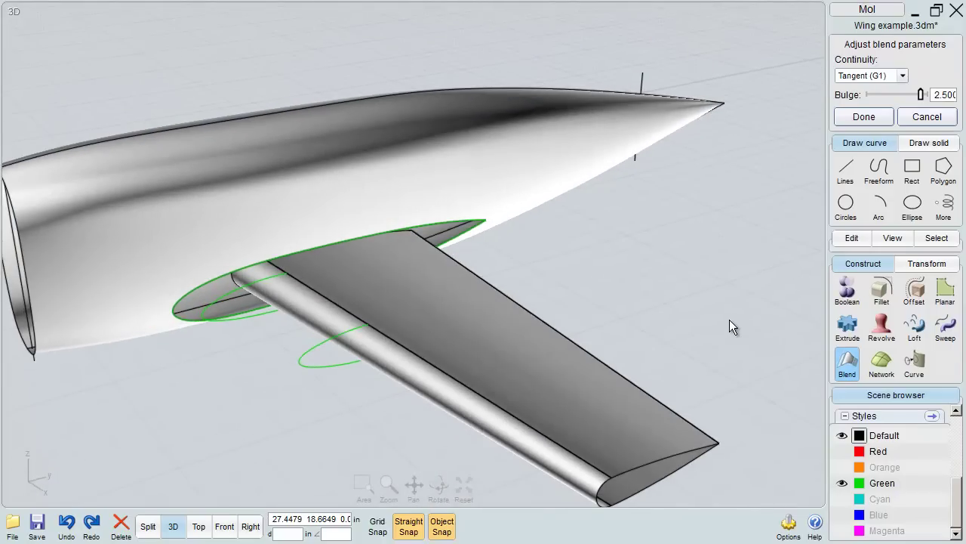
text(10)
key(Return)
right_drag(607, 322, 545, 297)
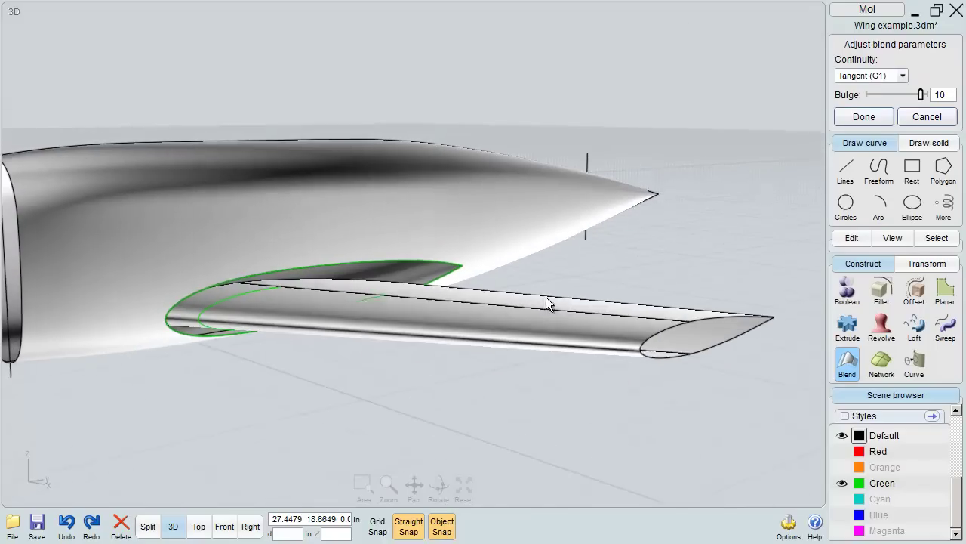
scroll(192, 320, up, 6)
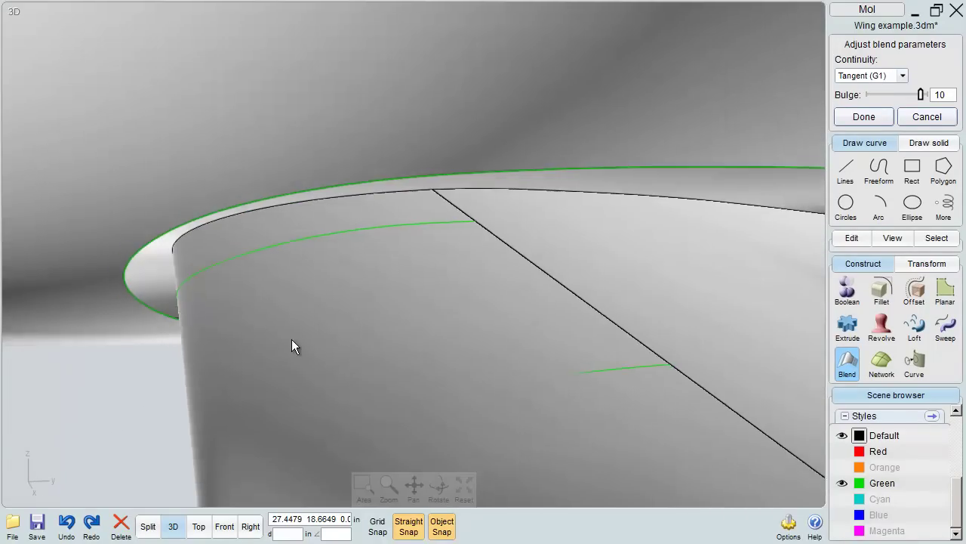
right_drag(292, 340, 465, 315)
scroll(328, 345, down, 5)
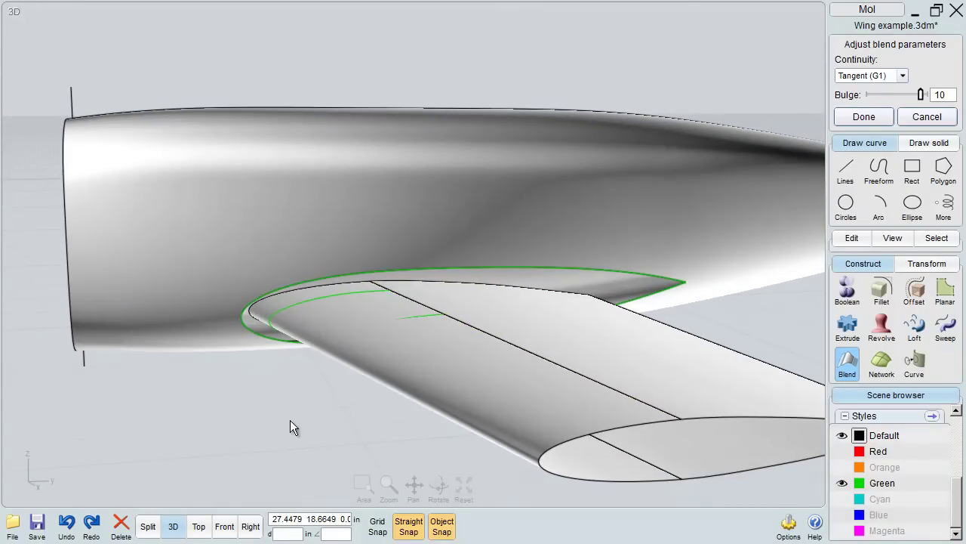
key(Escape)
key(Escape)
Duplicate the root-side edge of the leading-edge blend surface as a separate curve in the same place.
click(310, 309)
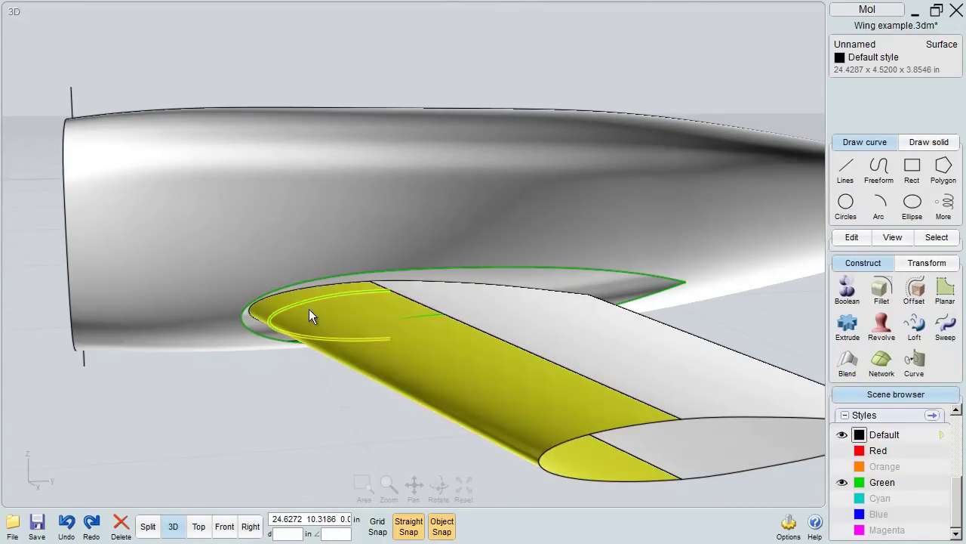
click(283, 296)
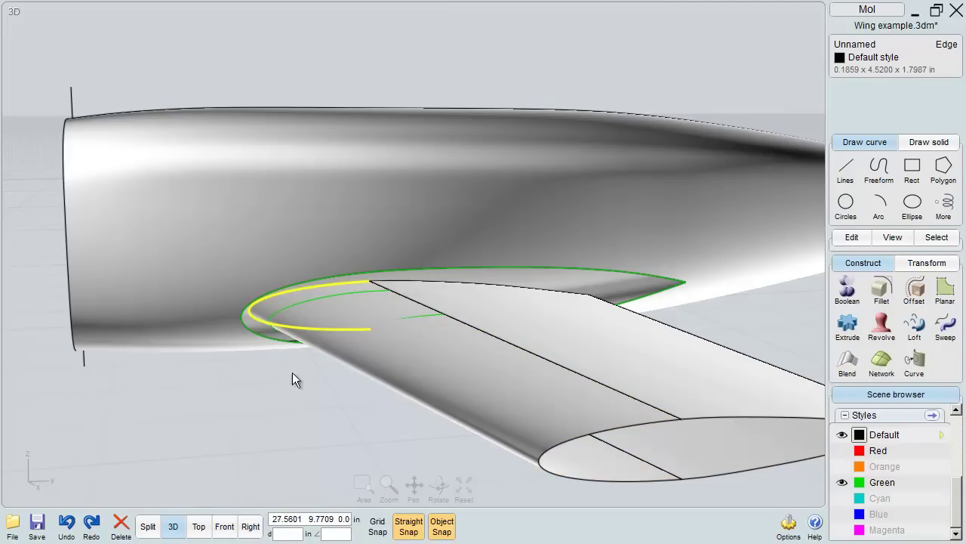
click(332, 432)
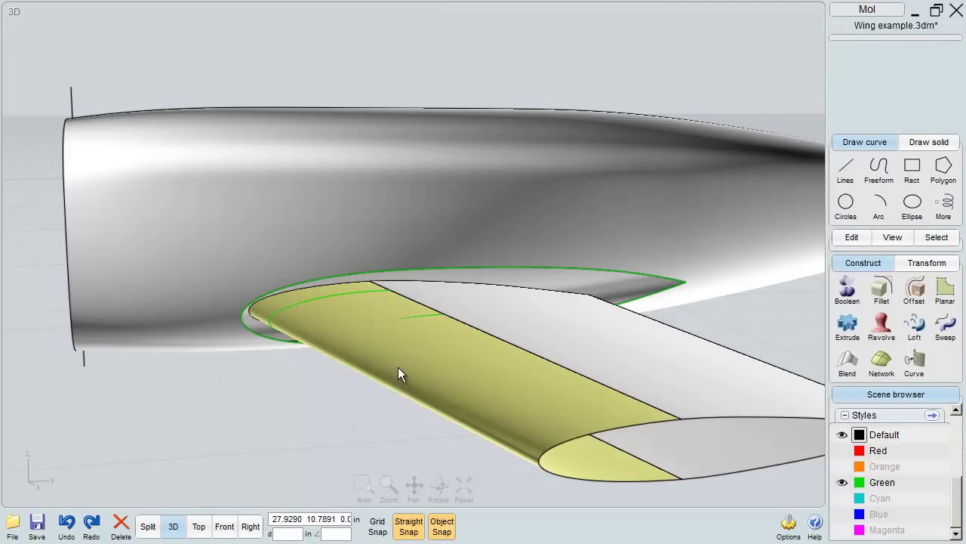
click(311, 316)
click(309, 311)
click(337, 324)
click(314, 290)
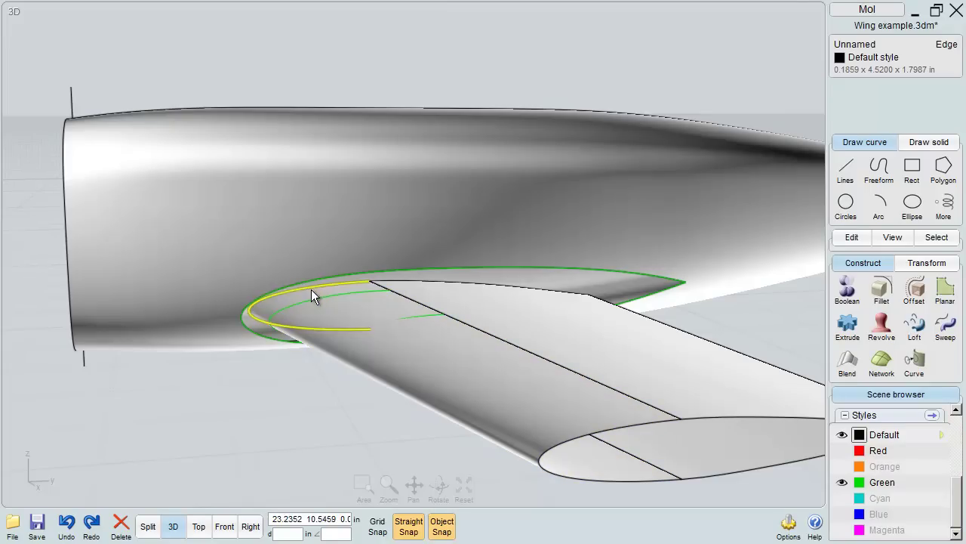
key(ctrl+c)
key(ctrl+v)
click(283, 417)
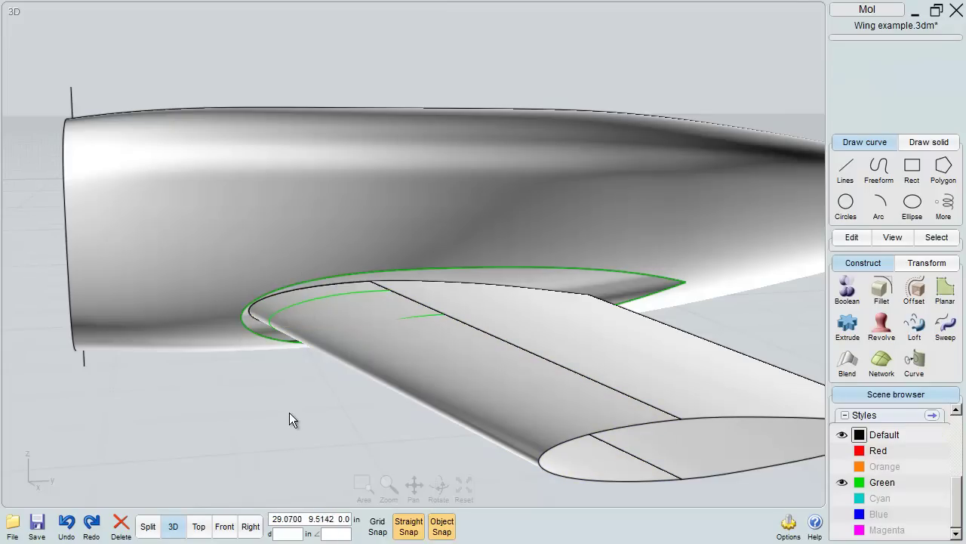
Delete the blended leading-edge surface between the upper and lower wing surfaces, keeping the copied root curve.
right_drag(289, 412, 402, 417)
click(401, 408)
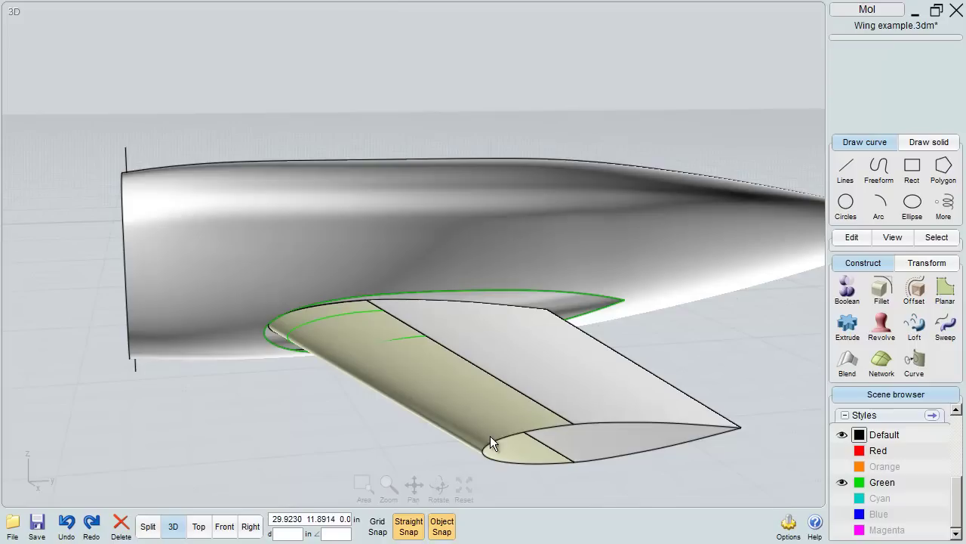
click(436, 402)
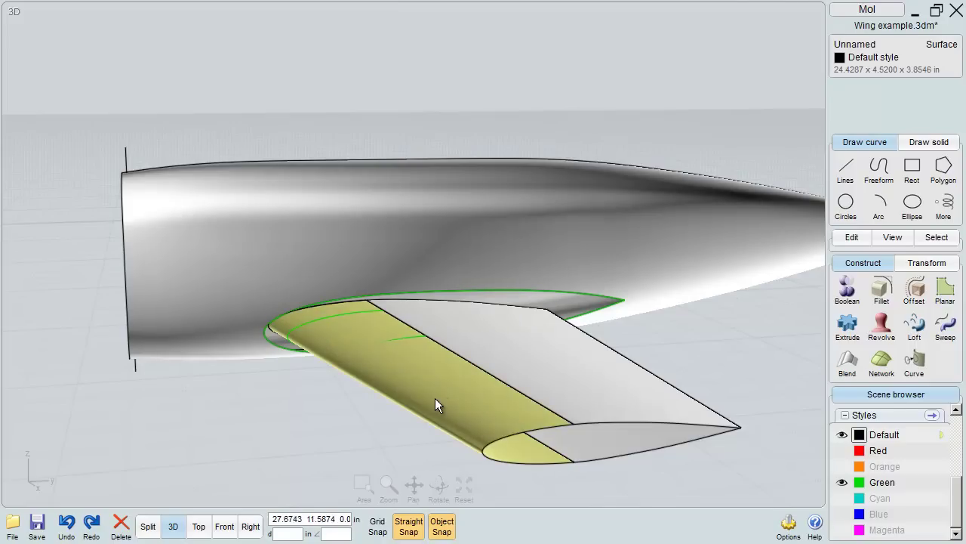
key(Delete)
right_drag(427, 395, 463, 406)
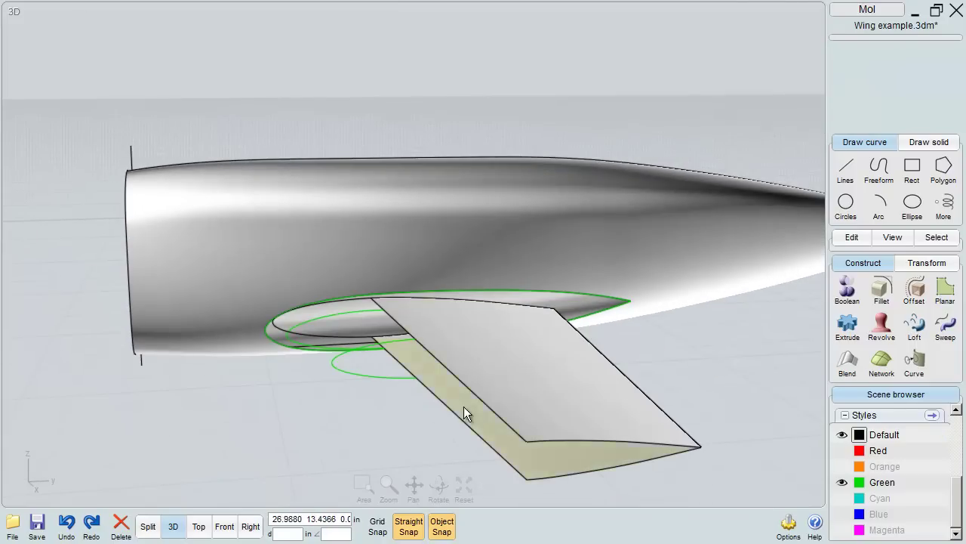
Duplicate the tip edges of the upper and lower wing surfaces as separate curves in the same place.
click(547, 435)
click(554, 471)
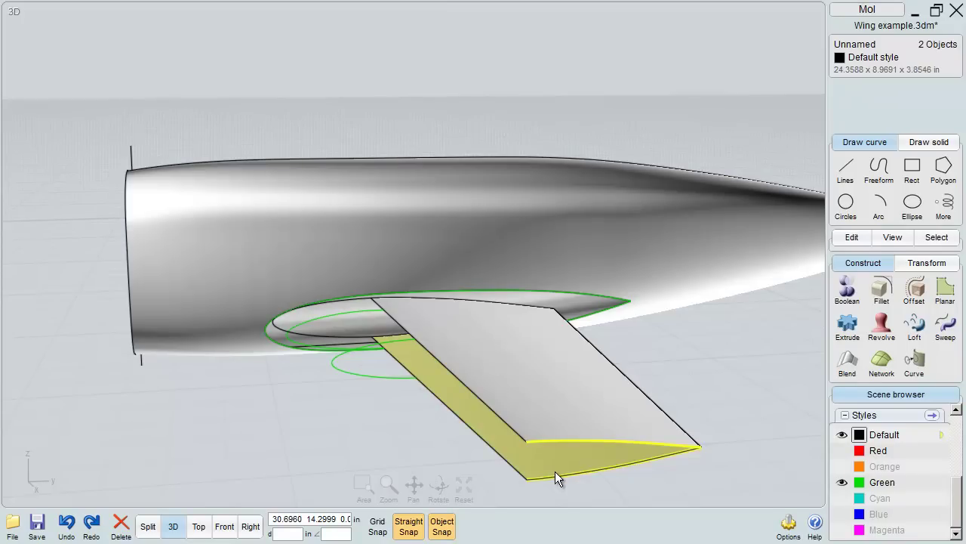
click(555, 471)
key(ctrl+c)
key(ctrl+v)
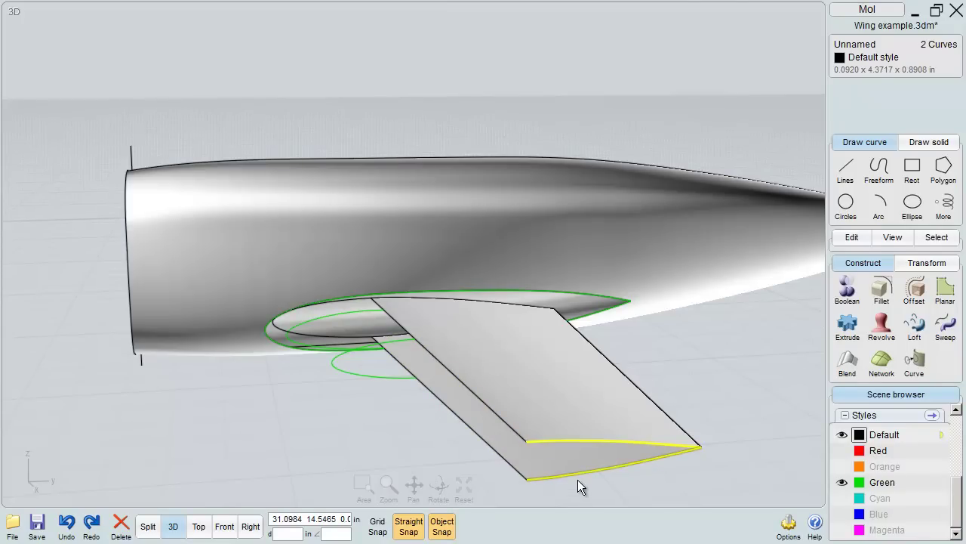
Blend the two wing tip curves around the nose with Tangent (G1) continuity and a bulge of 3.
click(598, 442)
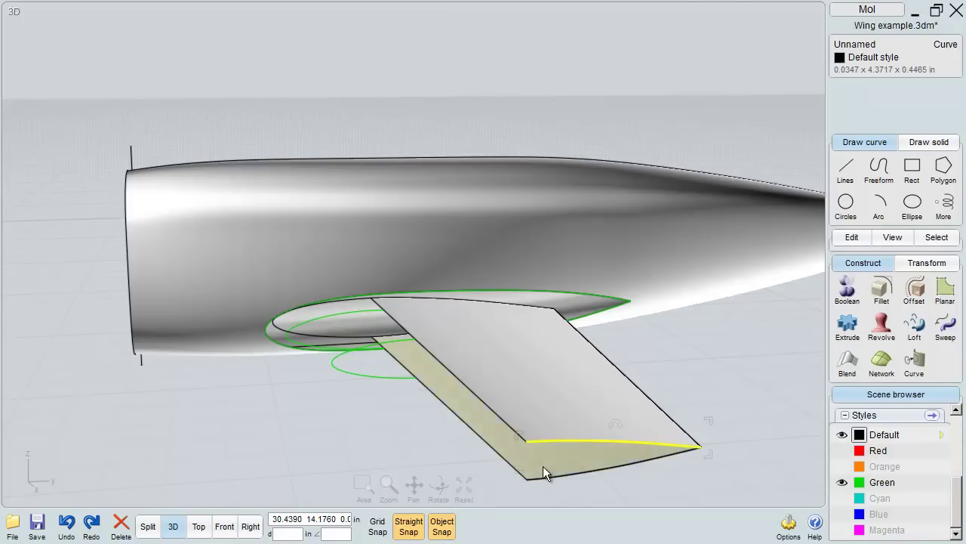
click(547, 471)
click(847, 363)
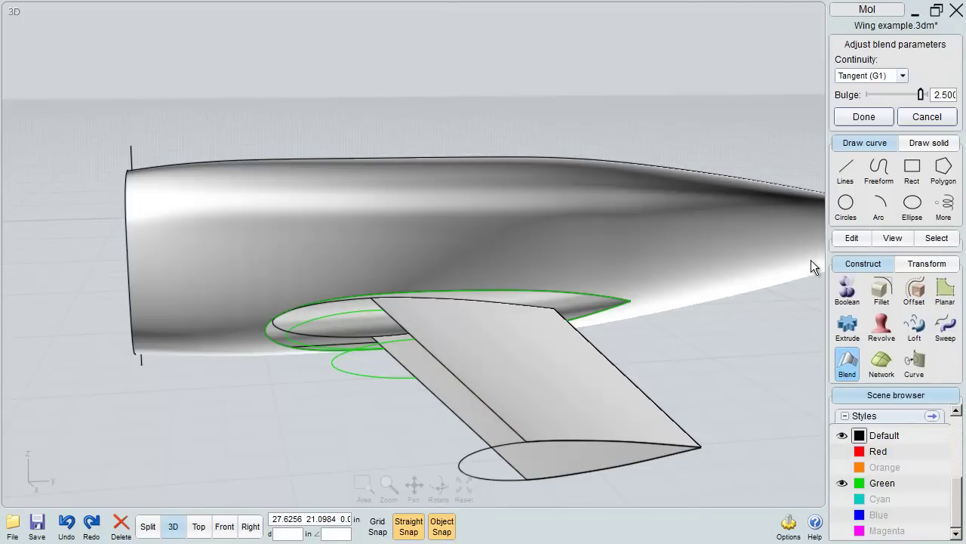
mouse_move(770, 284)
right_down()
mouse_move(762, 273)
mouse_move(752, 287)
right_up()
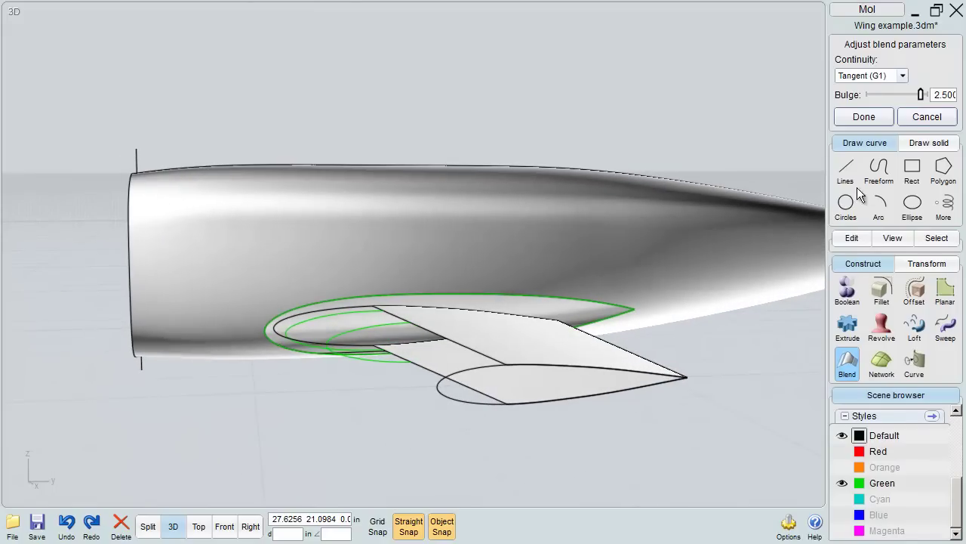
text(3)
key(Return)
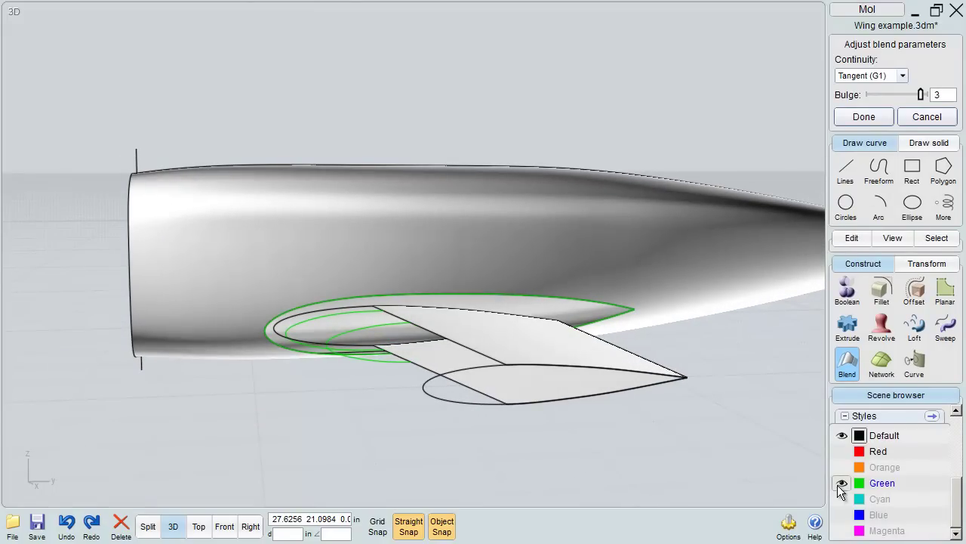
Inspect the tip blend curve's shape from several angles and finish the blend.
right_drag(660, 415, 609, 422)
scroll(500, 394, up, 1)
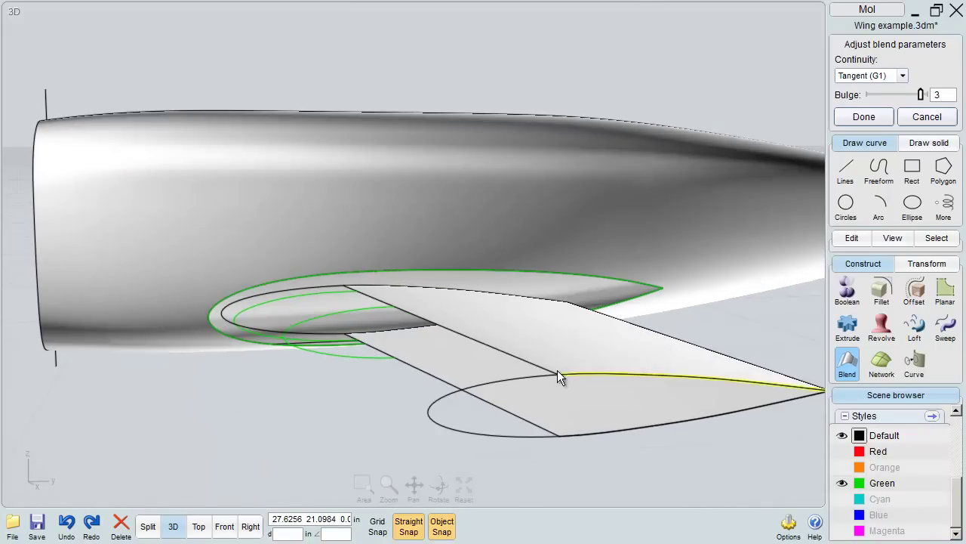
right_drag(557, 370, 563, 374)
scroll(672, 379, down, 3)
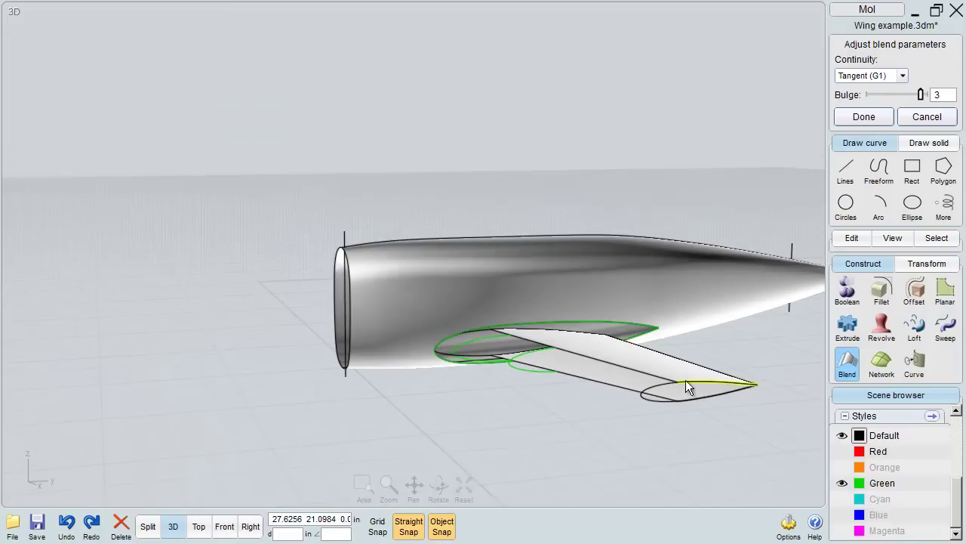
right_drag(685, 380, 677, 405)
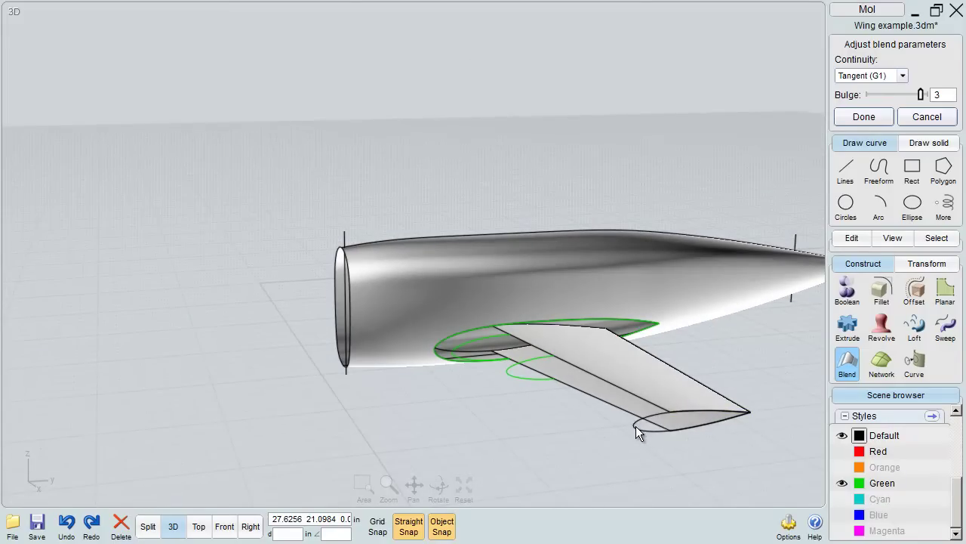
scroll(635, 426, up, 3)
scroll(636, 426, down, 2)
mouse_move(681, 382)
right_down()
mouse_move(677, 393)
mouse_move(675, 383)
right_up()
mouse_move(657, 420)
right_down()
mouse_move(697, 415)
mouse_move(652, 415)
right_up()
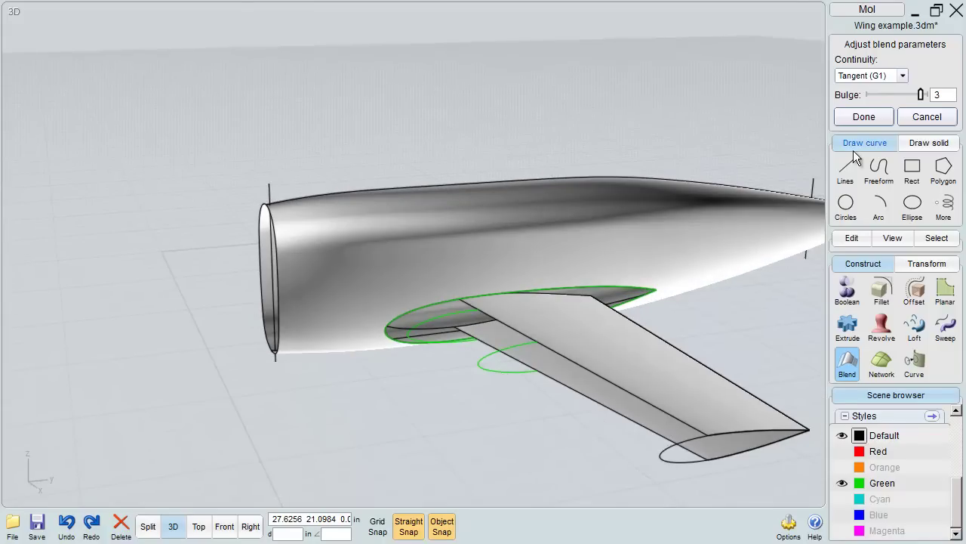
key(Escape)
key(Escape)
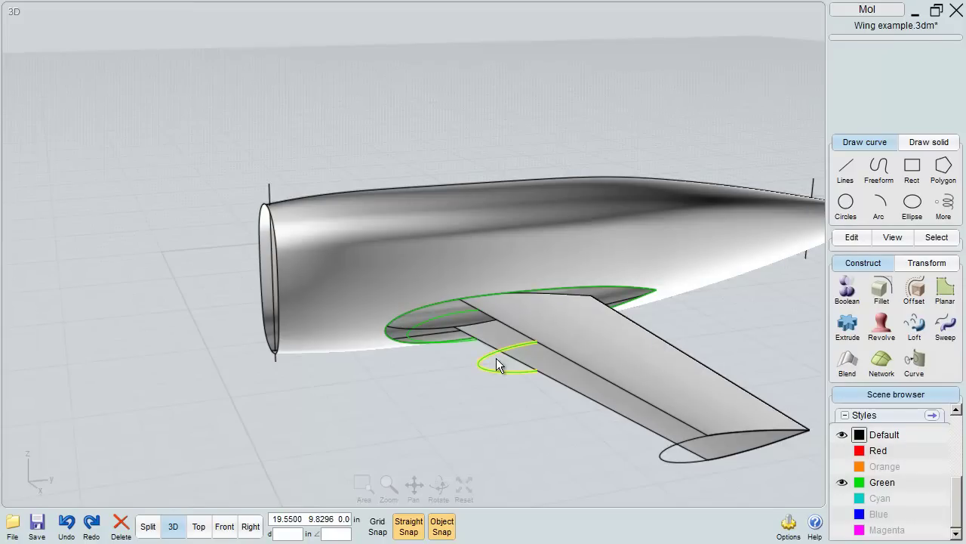
click(497, 363)
click(431, 341)
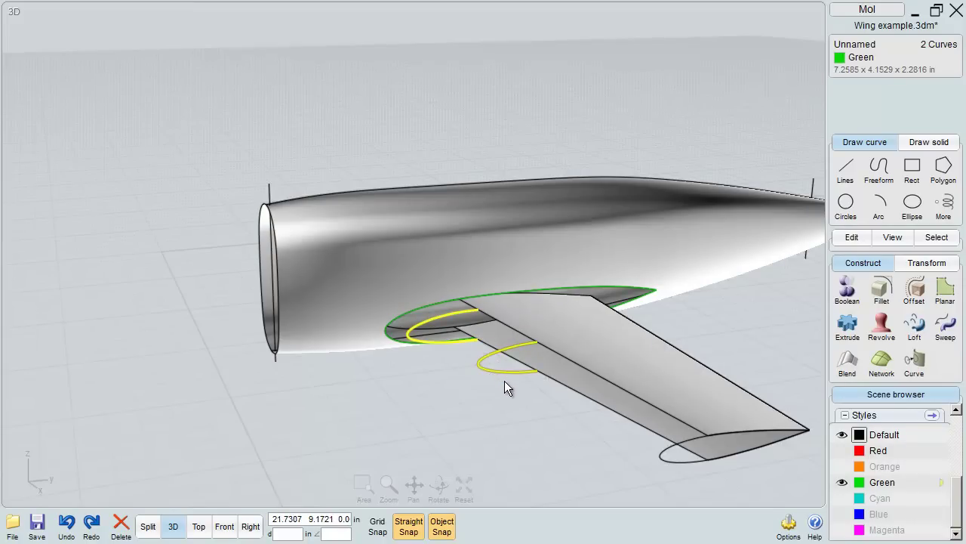
key(Delete)
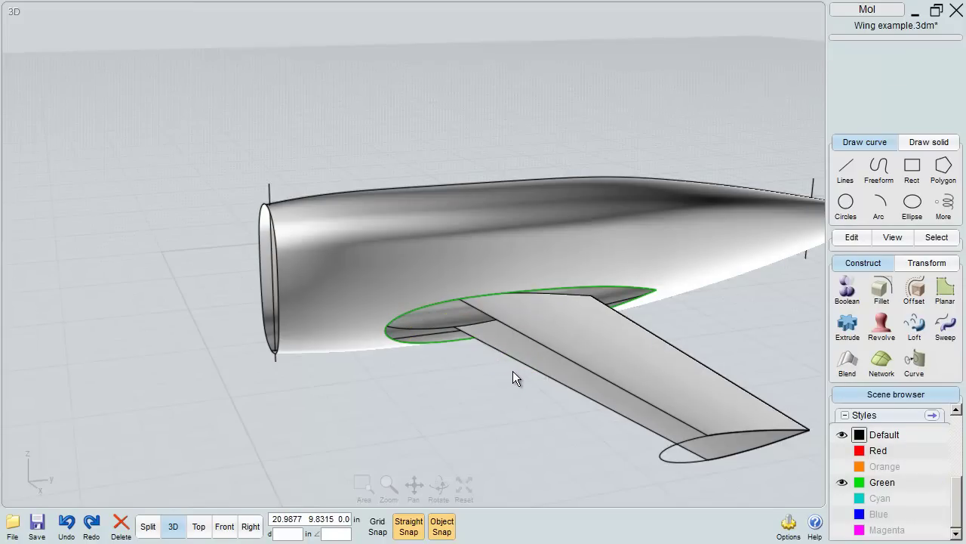
key(ctrl+z)
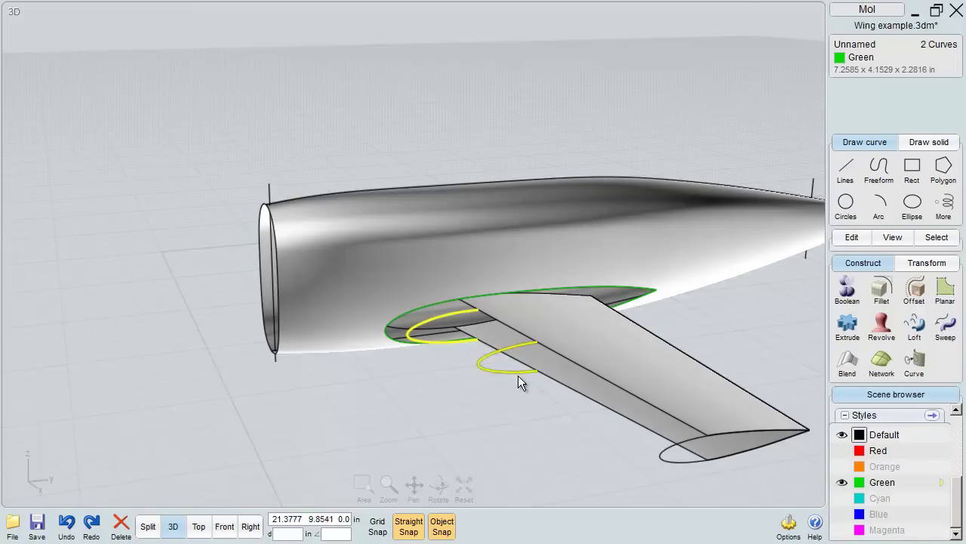
key(Escape)
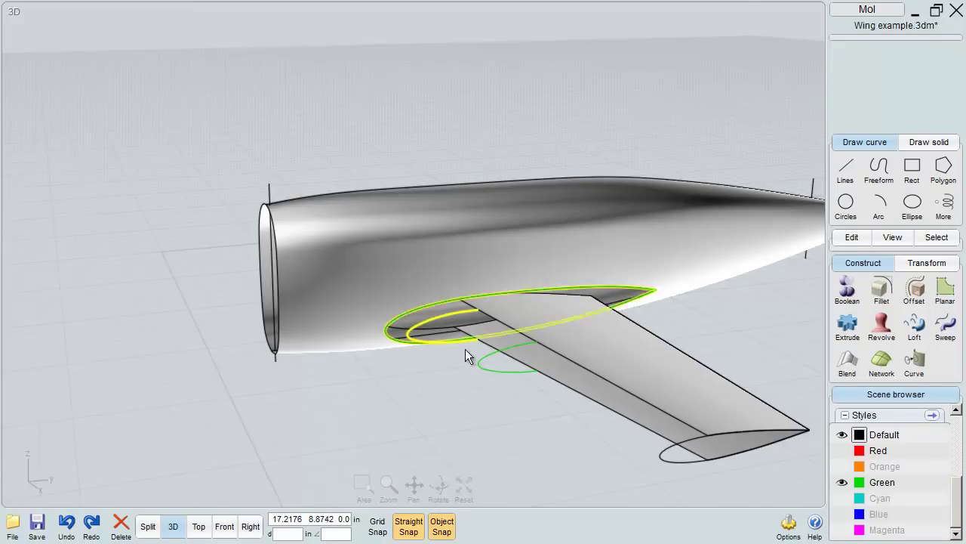
Delete the small green nose curve nearest the fuselage, keeping the one farther out along the wing.
click(465, 347)
key(Delete)
mouse_move(546, 387)
right_down()
mouse_move(548, 417)
mouse_move(537, 380)
mouse_move(545, 400)
right_up()
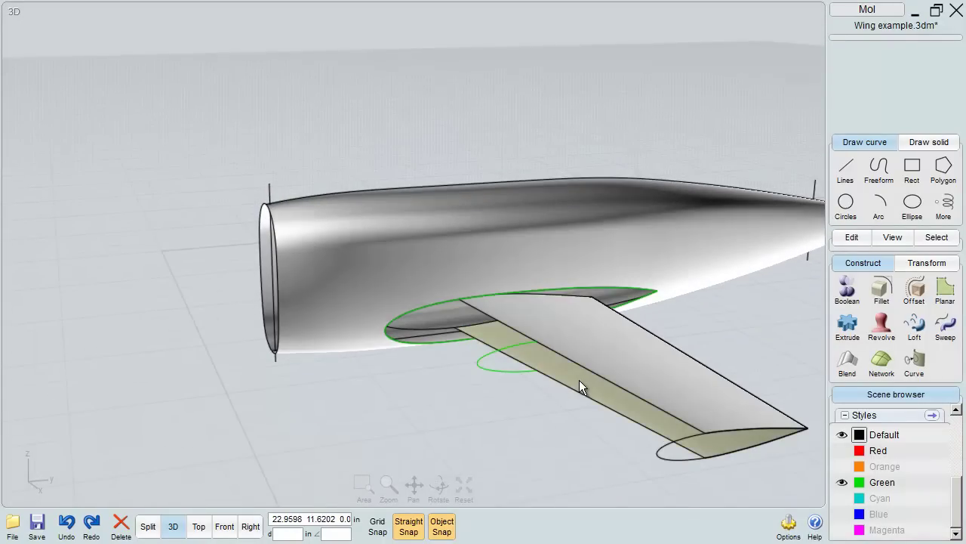
Highlight the root and tip nose curves and examine them together with the green curve between them.
click(662, 438)
right_drag(660, 438, 481, 370)
click(435, 334)
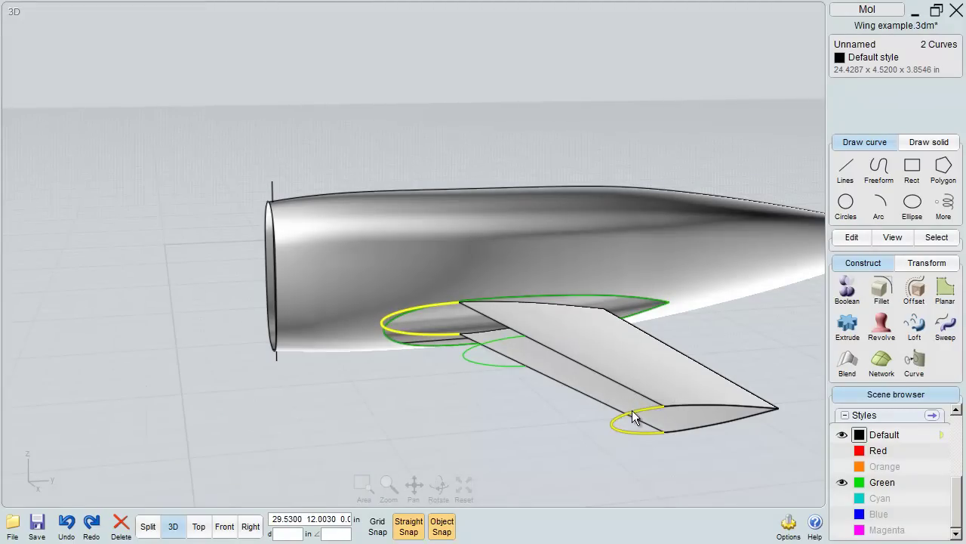
mouse_move(479, 361)
right_down()
mouse_move(490, 387)
mouse_move(490, 372)
mouse_move(503, 383)
mouse_move(467, 349)
right_up()
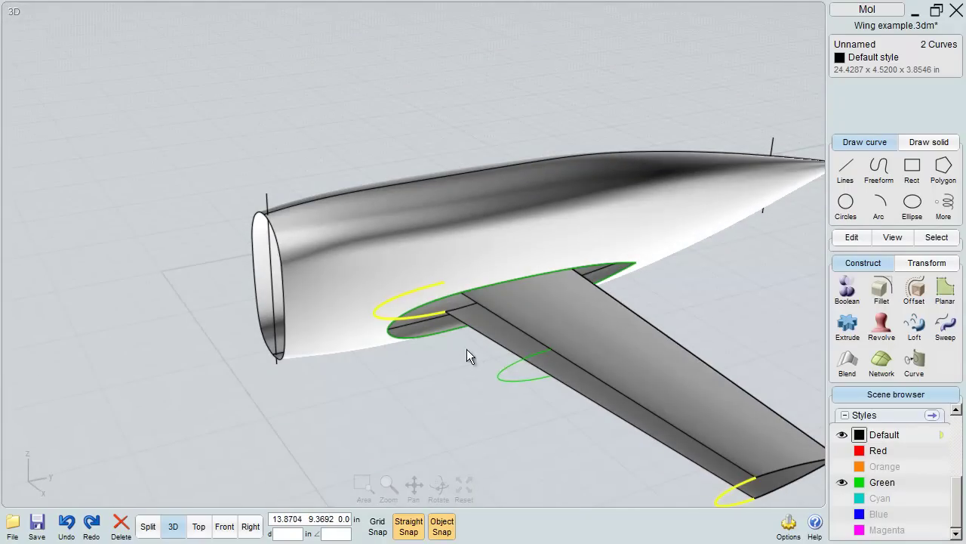
Blend the long front edges of the upper and lower wing surfaces with Tangent (G1) continuity and a bulge of 6.
click(593, 372)
click(593, 372)
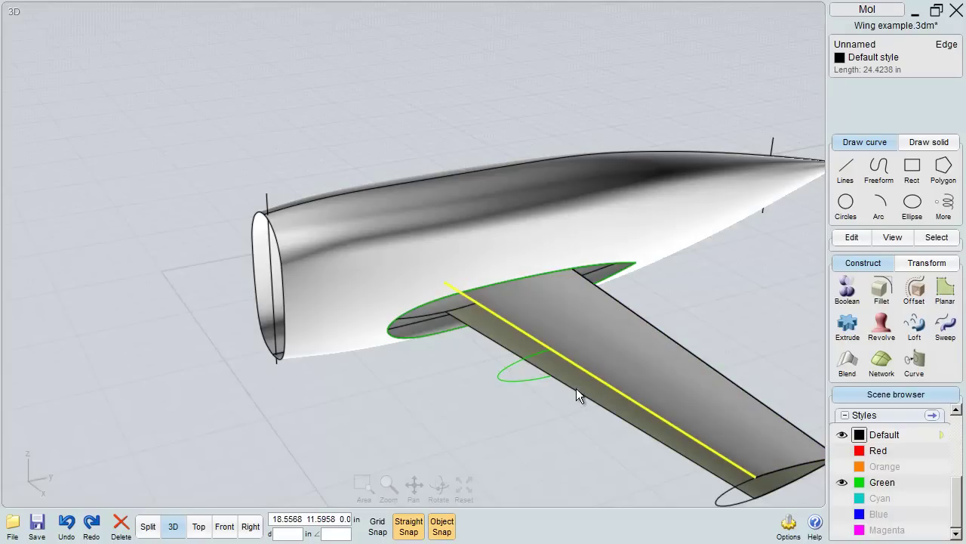
click(576, 388)
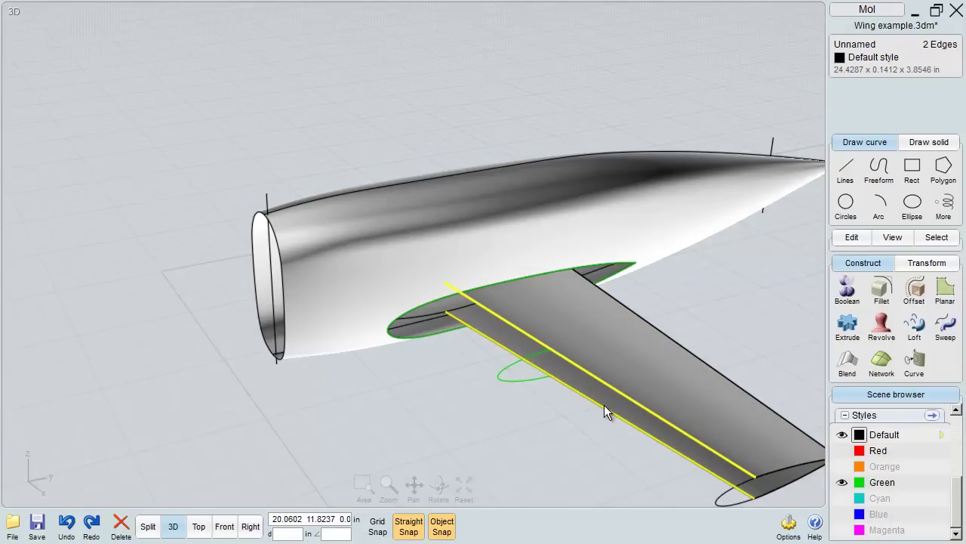
right_drag(575, 422, 579, 412)
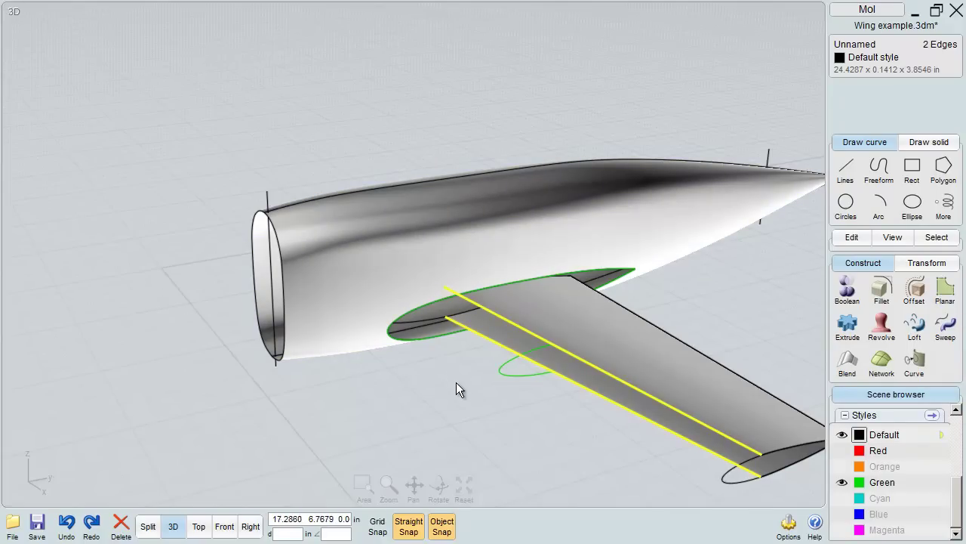
click(847, 362)
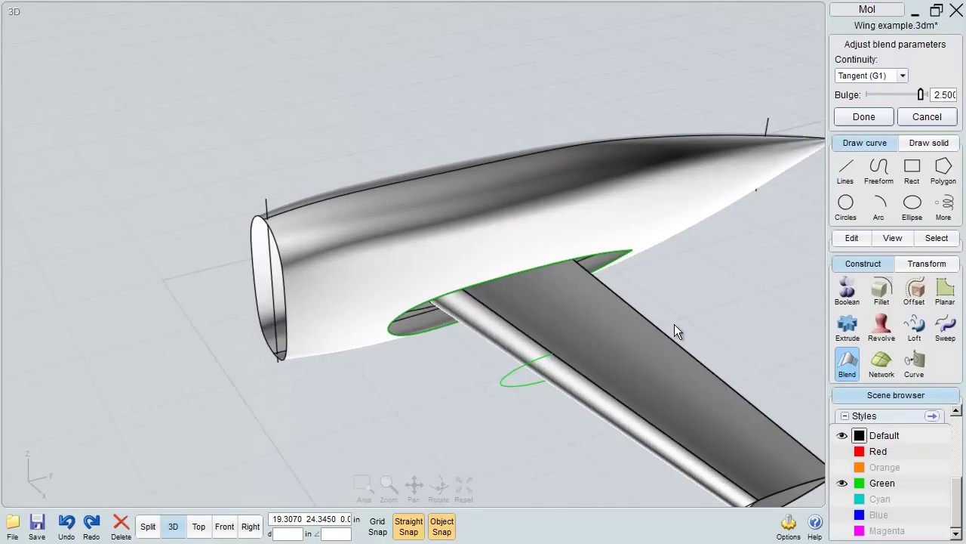
text(6)
key(Return)
right_drag(668, 326, 637, 313)
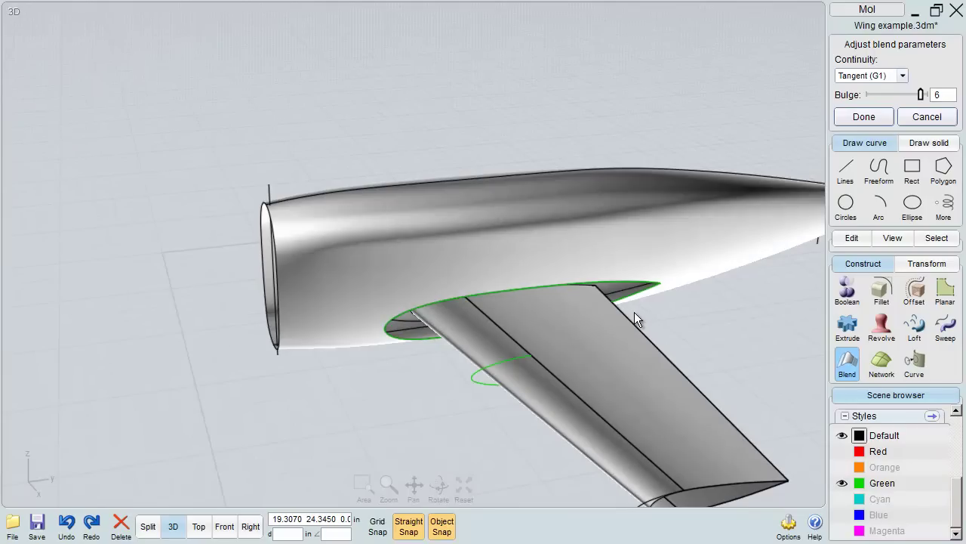
Set the leading-edge blend's bulge to 6.5 and finish the blend.
text(.5)
key(Return)
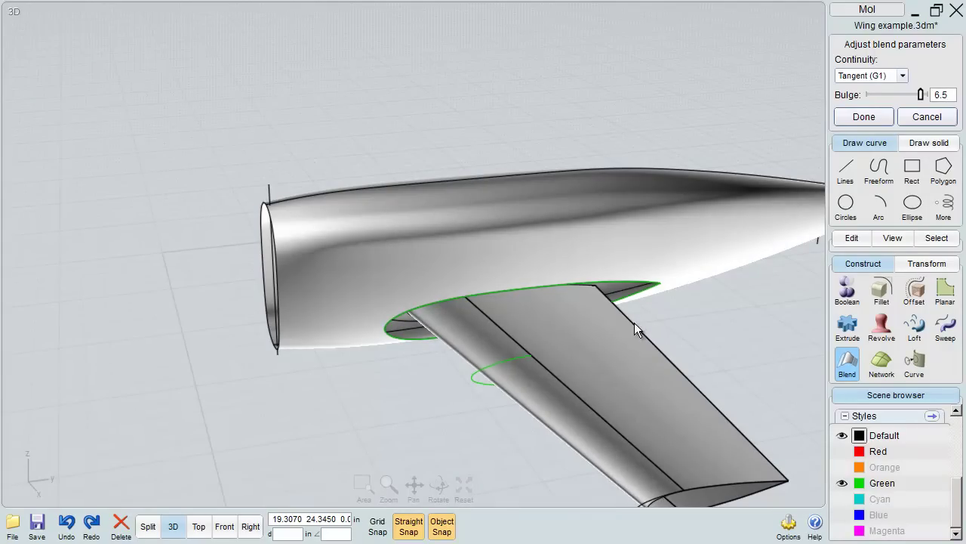
right_drag(634, 322, 705, 317)
right_click(705, 318)
key(Escape)
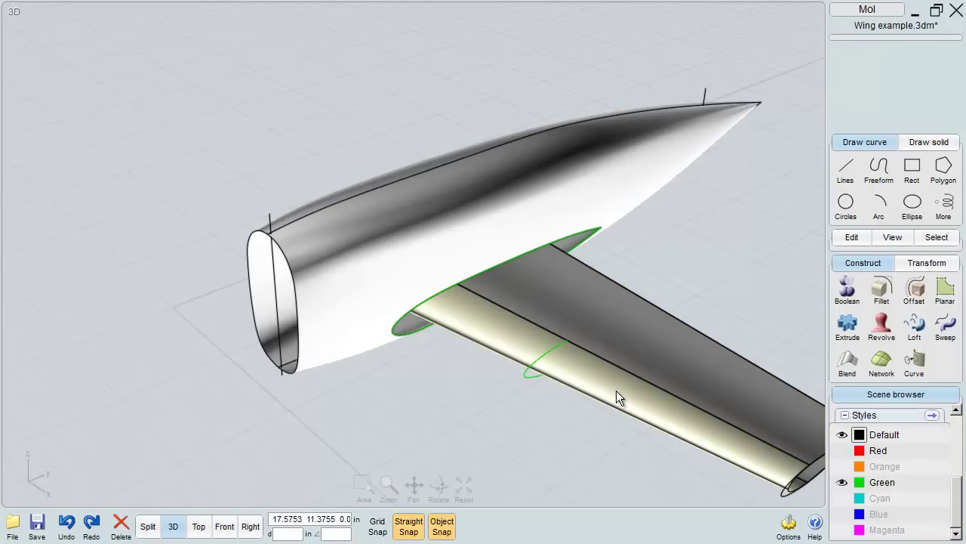
Draw a straight chordwise line about 14.2 in long across the wing in the Top view, well outboard of the green nose curve.
click(619, 391)
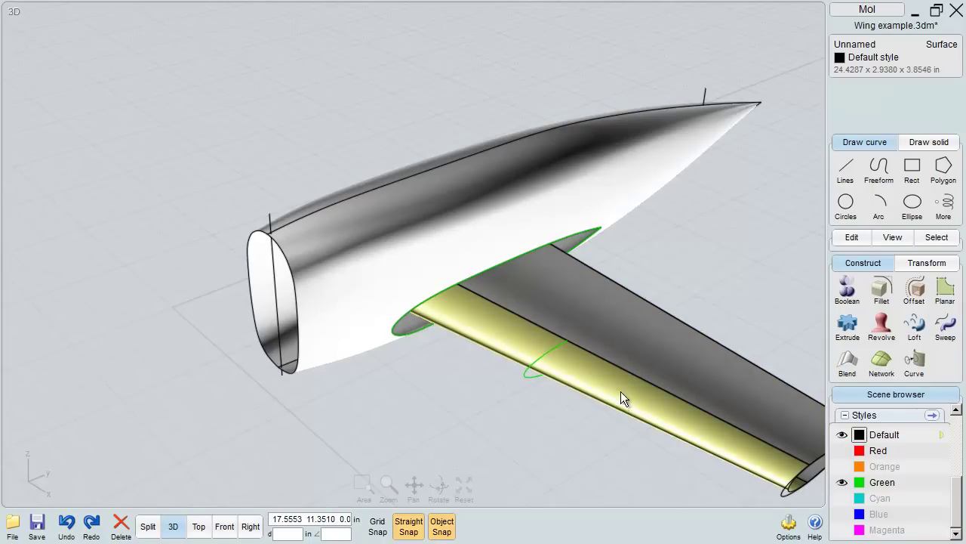
click(198, 526)
click(845, 170)
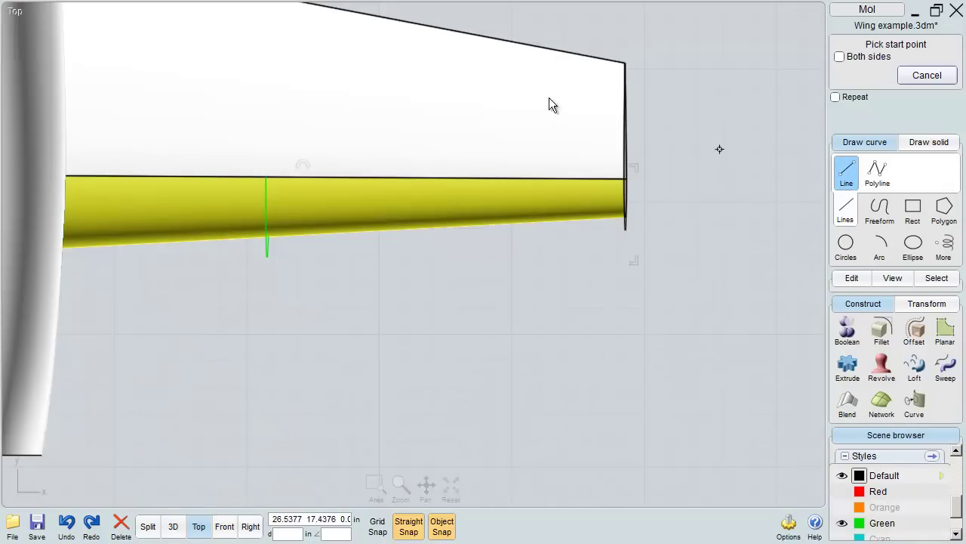
right_drag(355, 6, 399, 117)
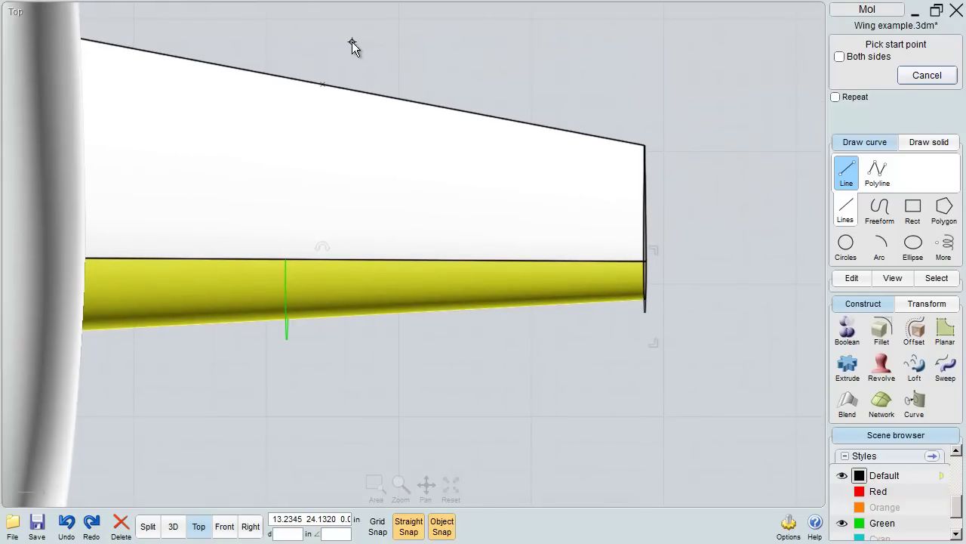
click(352, 41)
click(367, 417)
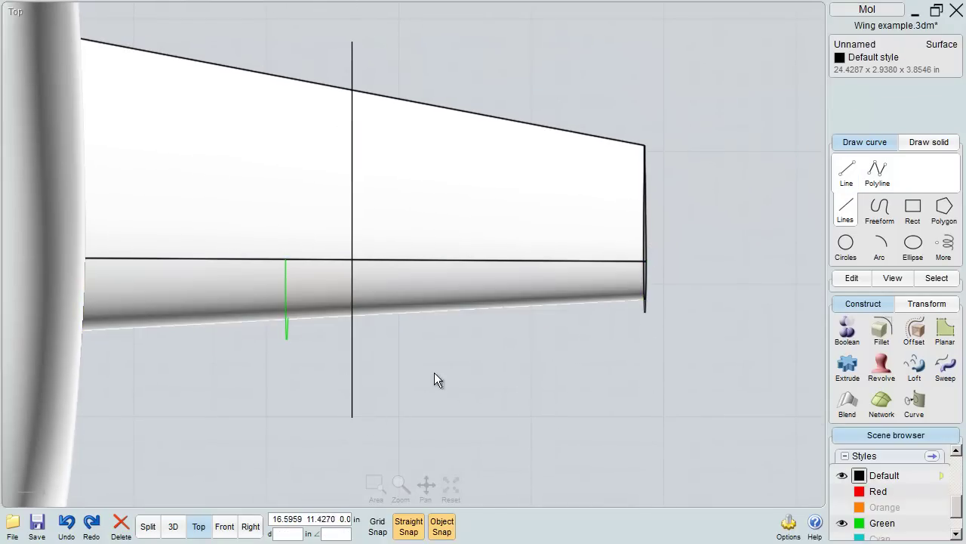
Trim the leading-edge blend with the chordwise line, removing the piece nearest the fuselage, and delete the line.
click(384, 300)
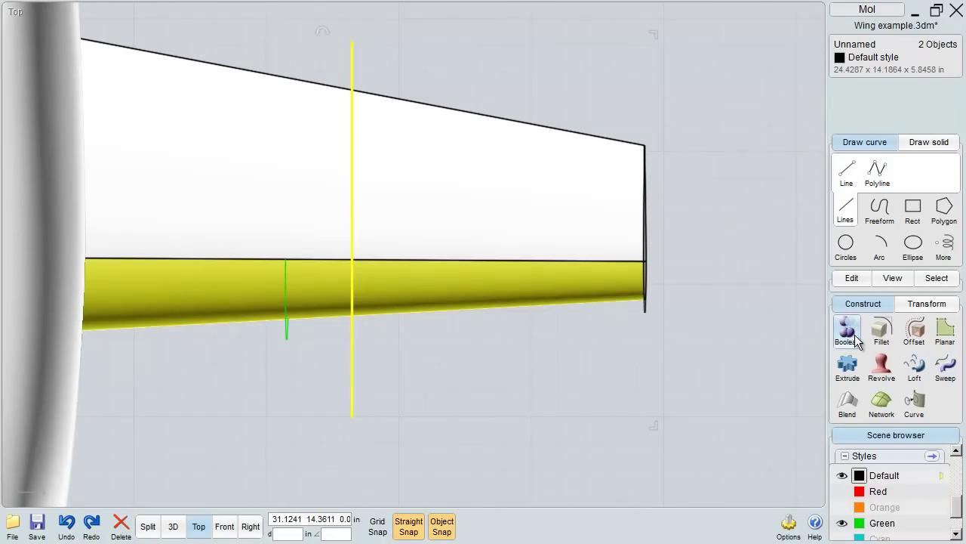
click(851, 278)
click(914, 303)
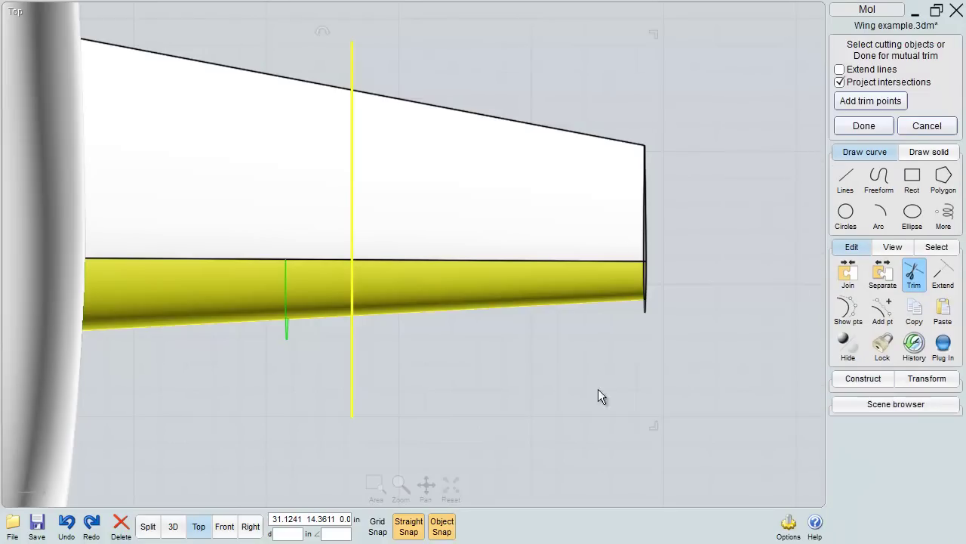
right_click(576, 398)
click(318, 307)
right_click(460, 366)
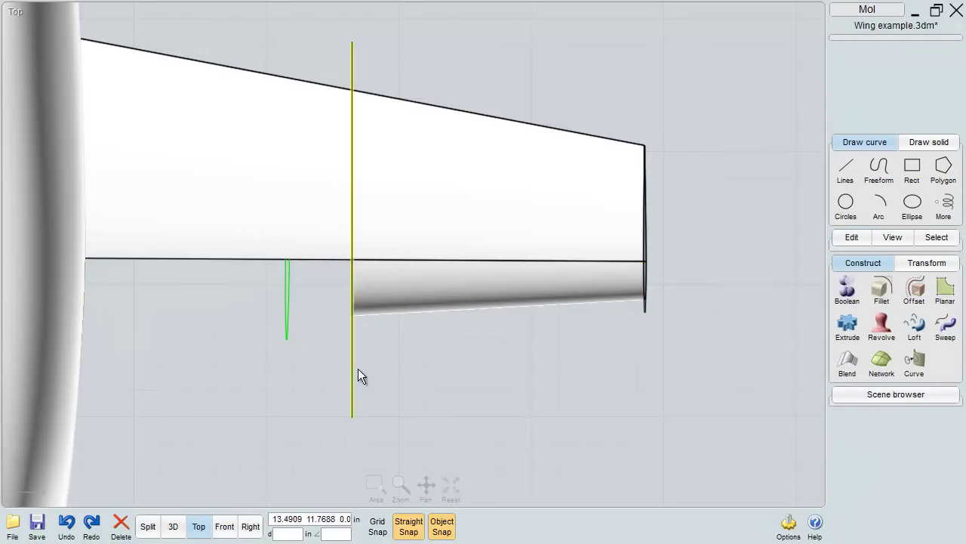
click(356, 370)
key(Delete)
Copy the inboard cut edge of the trimmed blend as a separate nose curve and delete the remaining blend surface.
click(352, 288)
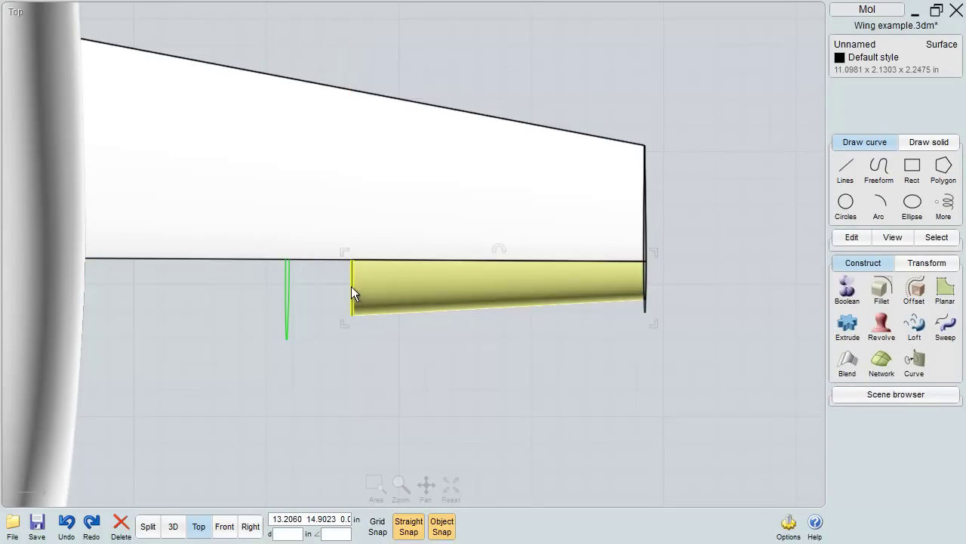
click(173, 526)
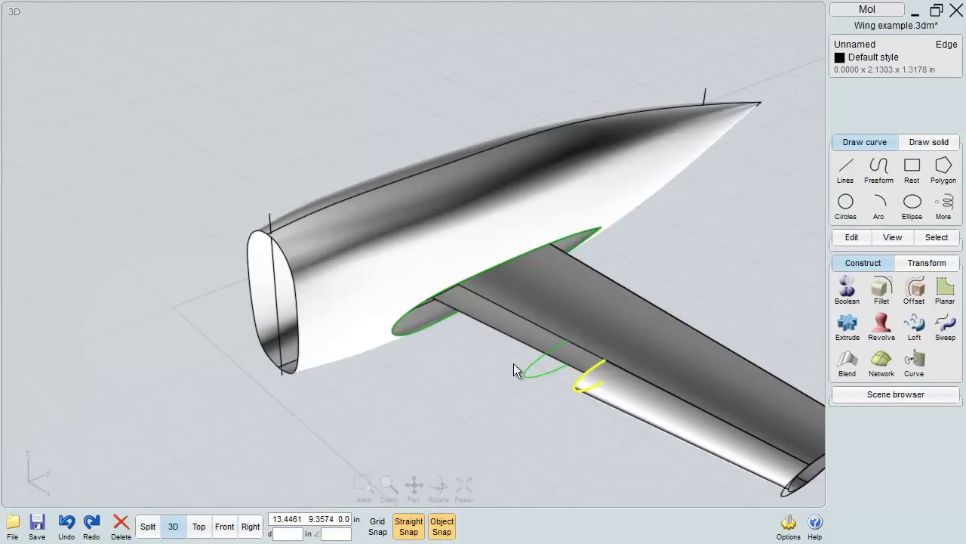
right_drag(513, 363, 546, 347)
click(547, 348)
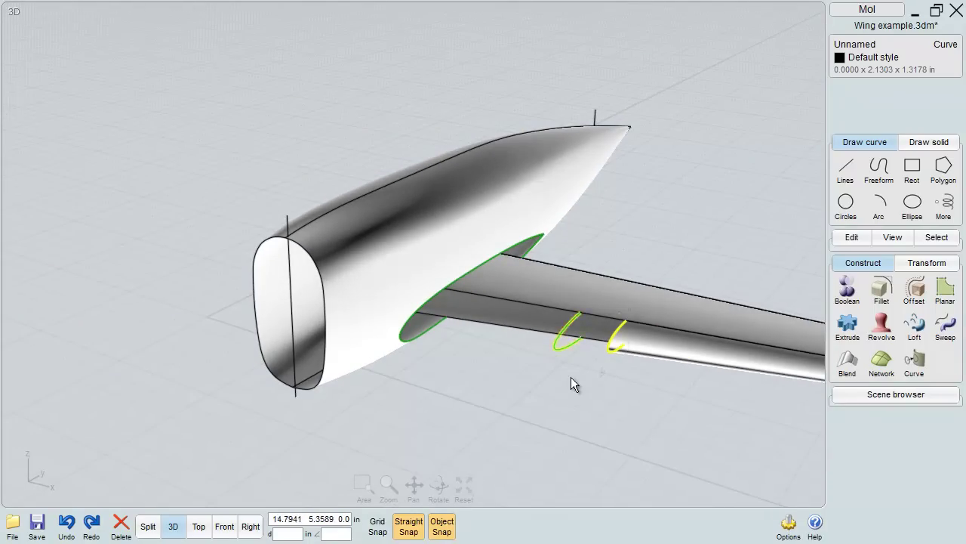
click(685, 337)
key(Delete)
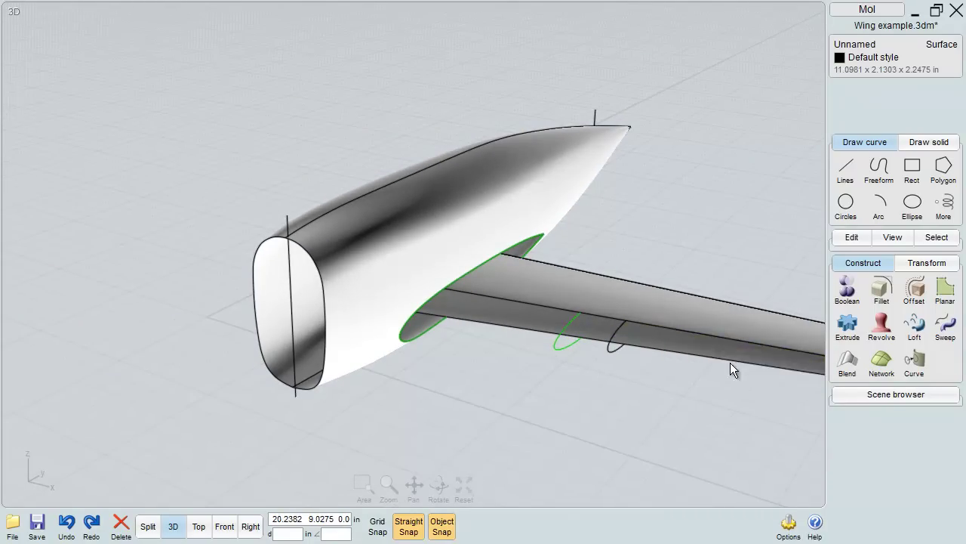
Compare the extracted nose curve with the green, root and tip profiles, and delete the extracted curve.
right_drag(730, 362, 622, 356)
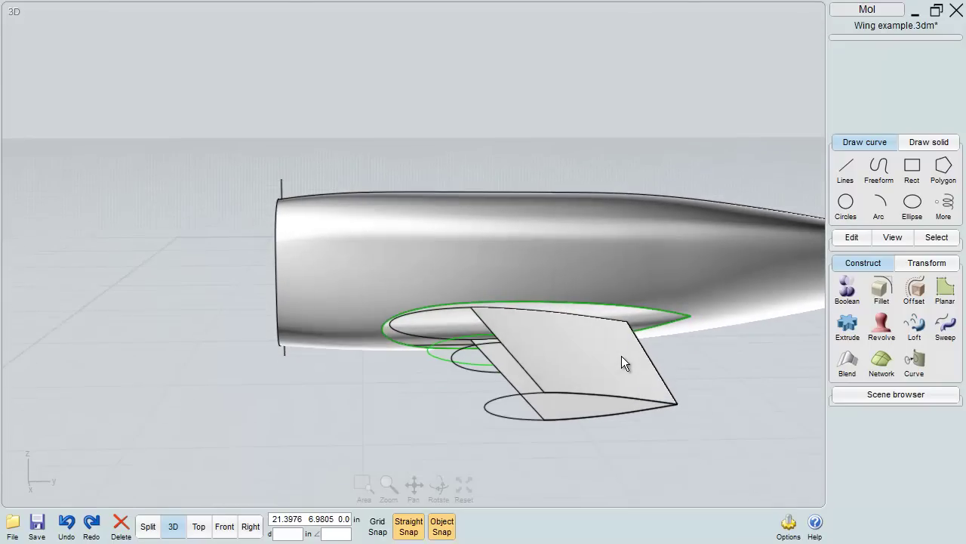
click(620, 356)
click(523, 402)
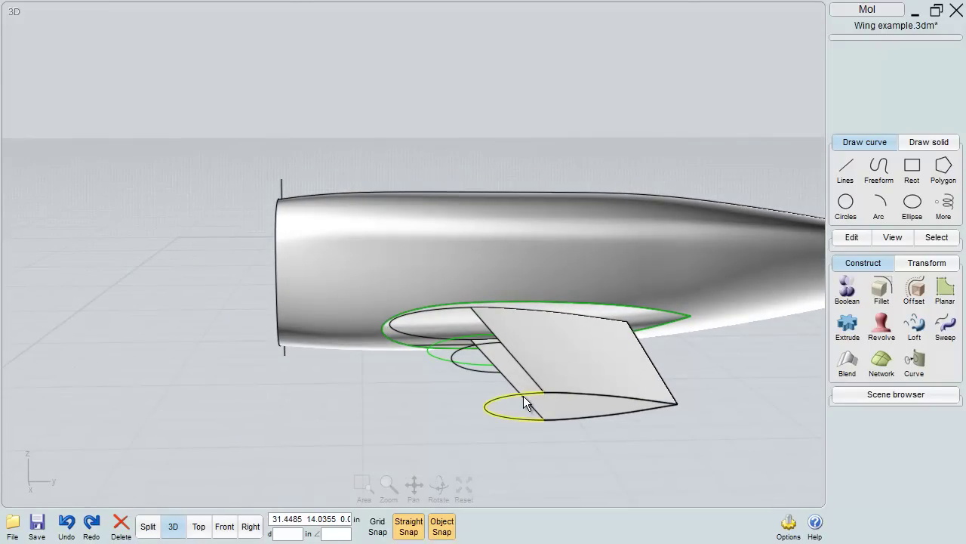
click(466, 380)
click(388, 245)
mouse_move(444, 299)
right_down()
mouse_move(433, 328)
mouse_move(442, 302)
mouse_move(449, 313)
right_up()
click(473, 385)
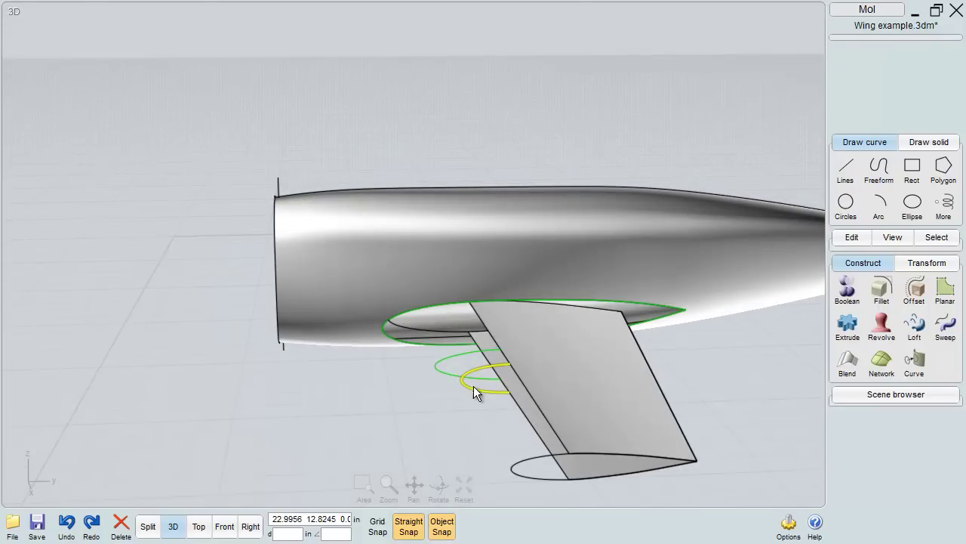
Blend the long front edges of the upper and lower wing surfaces with Tangent (G1) continuity and a bulge of 8.
click(512, 404)
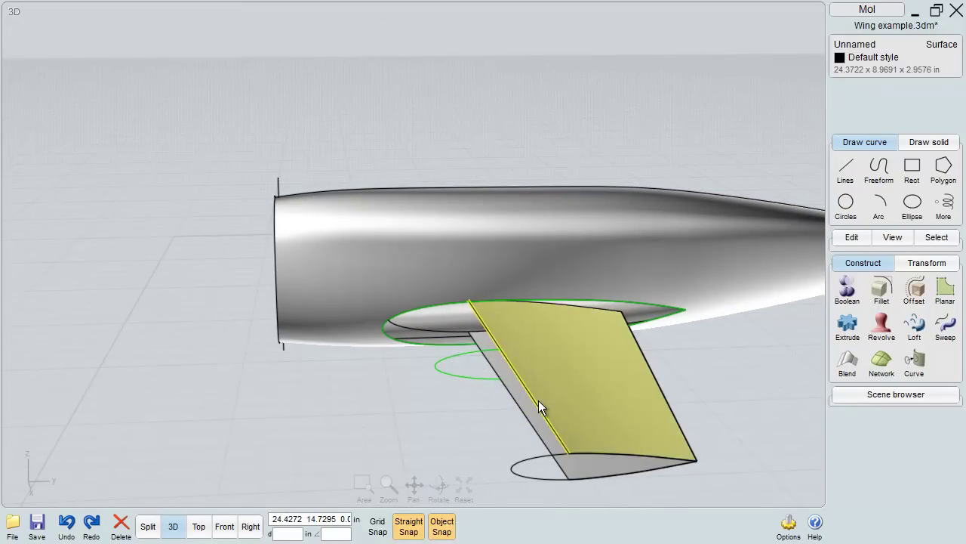
click(527, 418)
click(526, 418)
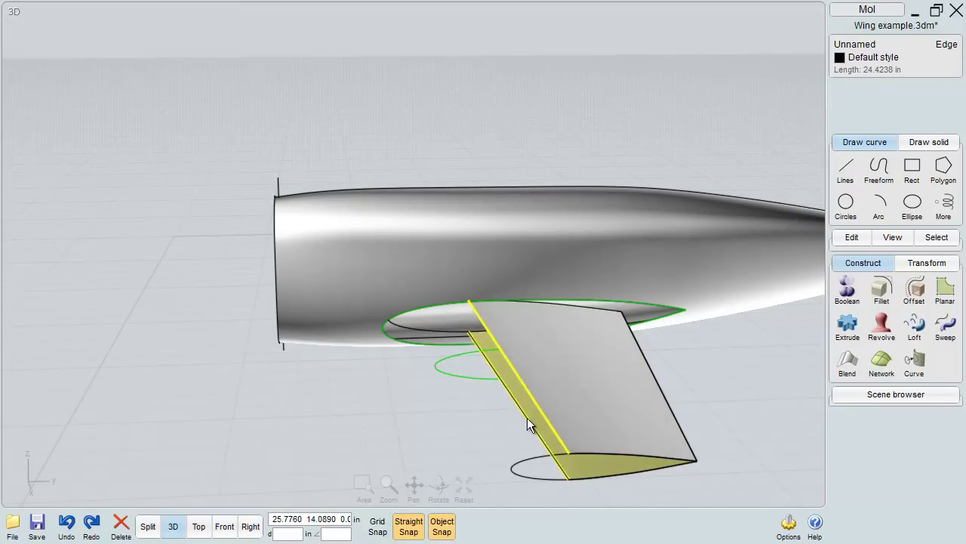
click(846, 363)
mouse_move(724, 354)
right_down()
mouse_move(710, 361)
mouse_move(742, 365)
mouse_move(710, 362)
mouse_move(706, 335)
mouse_move(722, 345)
right_up()
text(8)
key(Return)
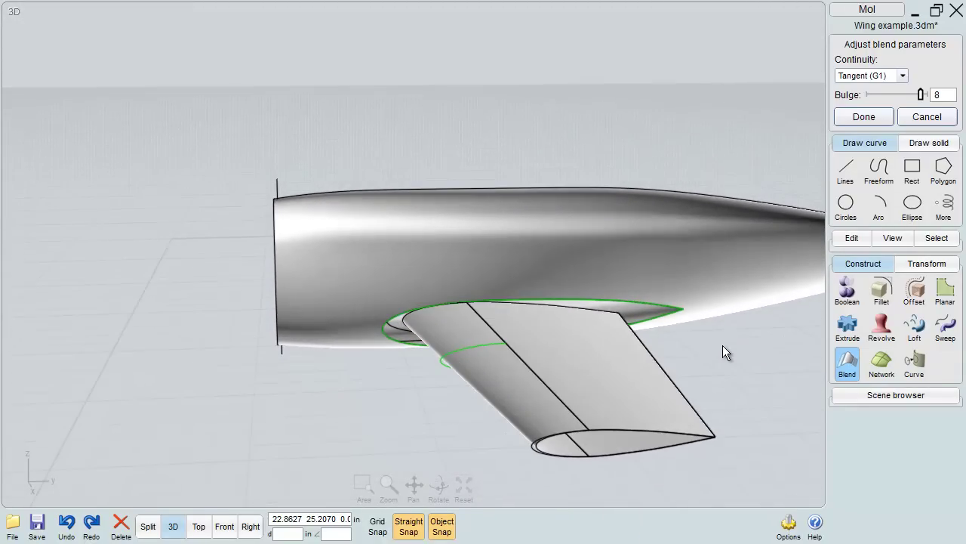
click(863, 116)
Draw a straight chordwise line about 14.4 in long across the wing in the Top view, just outboard of the green nose curve.
click(506, 401)
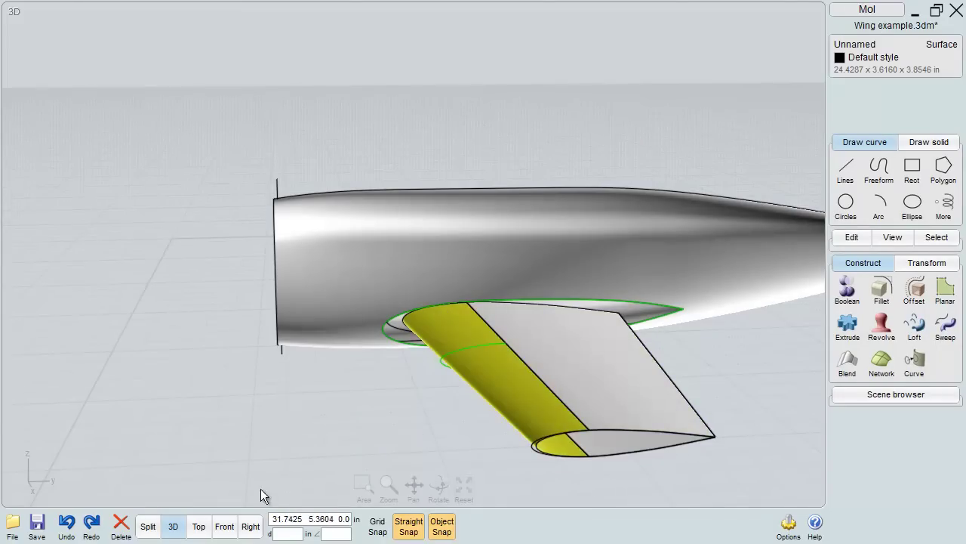
click(198, 526)
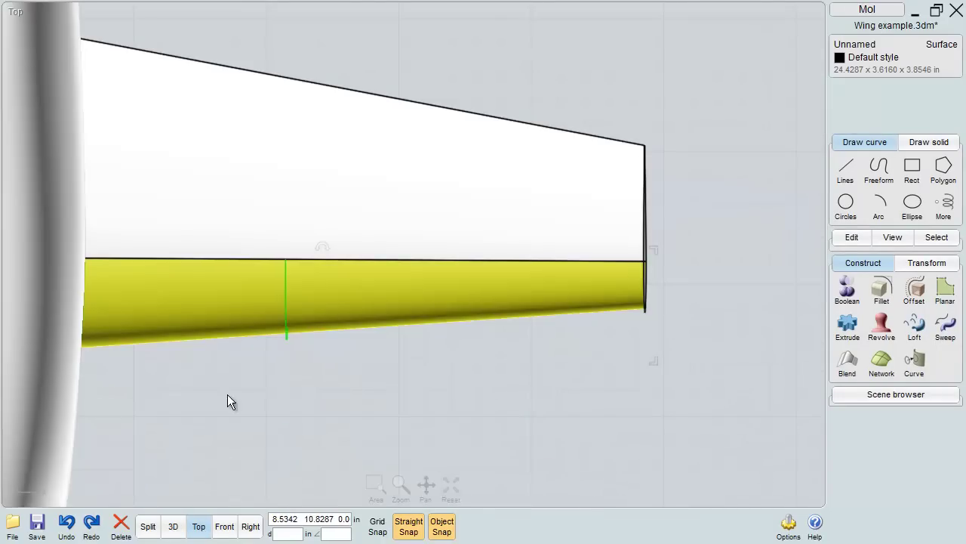
click(846, 170)
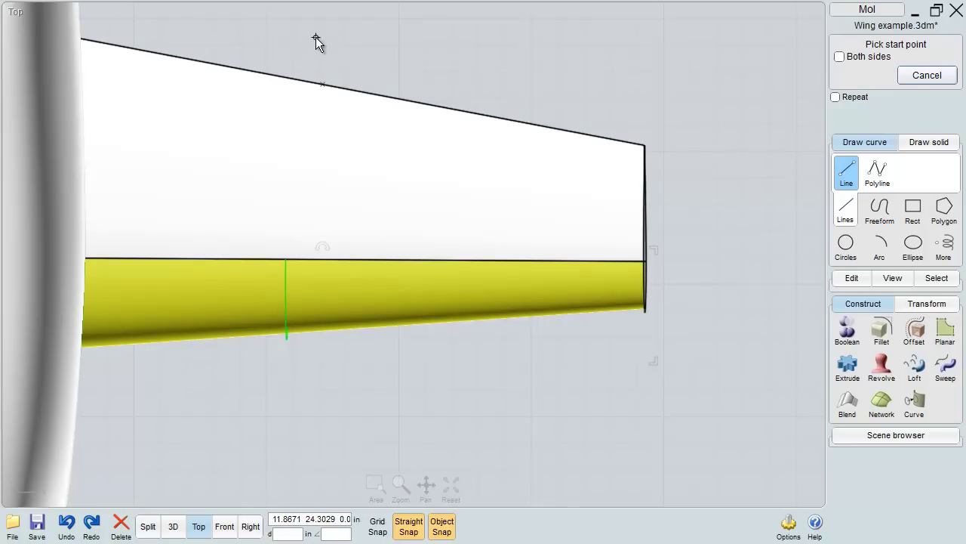
click(316, 37)
click(316, 417)
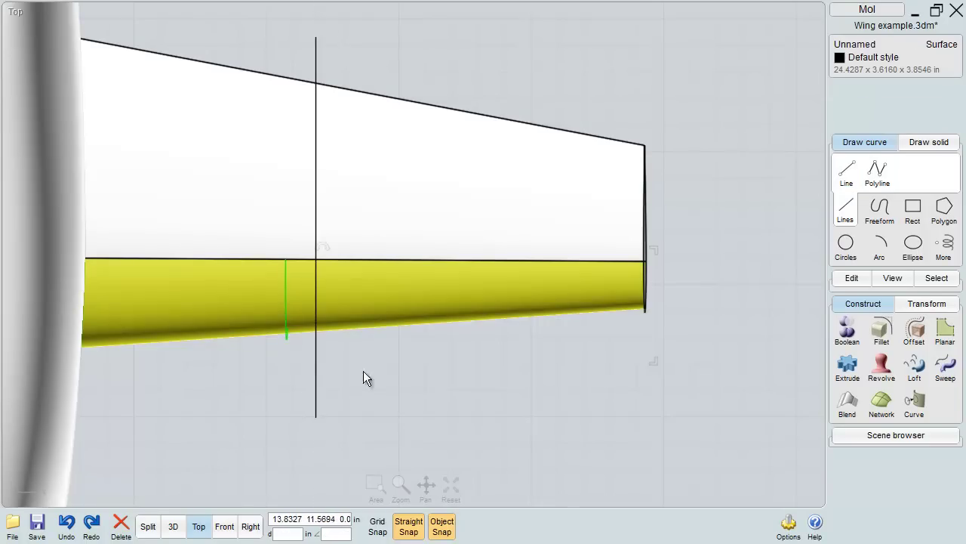
Trim the new leading-edge blend with the chordwise line, discarding the inboard piece, and delete the cutting line.
click(316, 366)
click(852, 278)
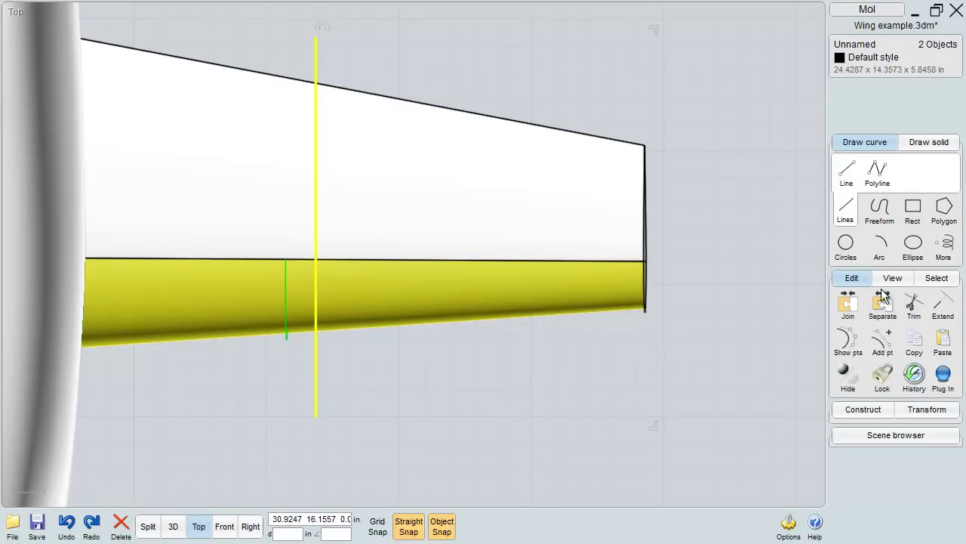
click(913, 303)
key(Return)
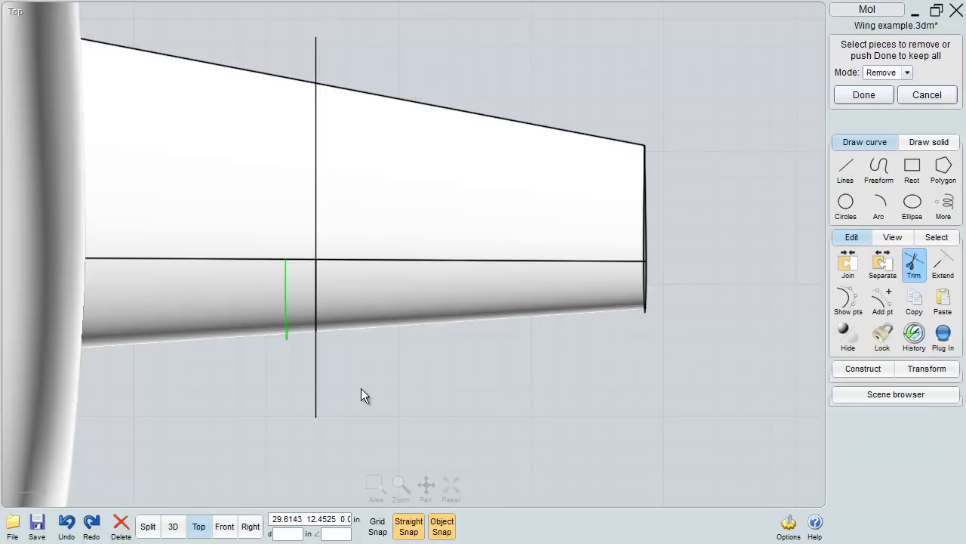
click(250, 318)
key(Return)
click(322, 382)
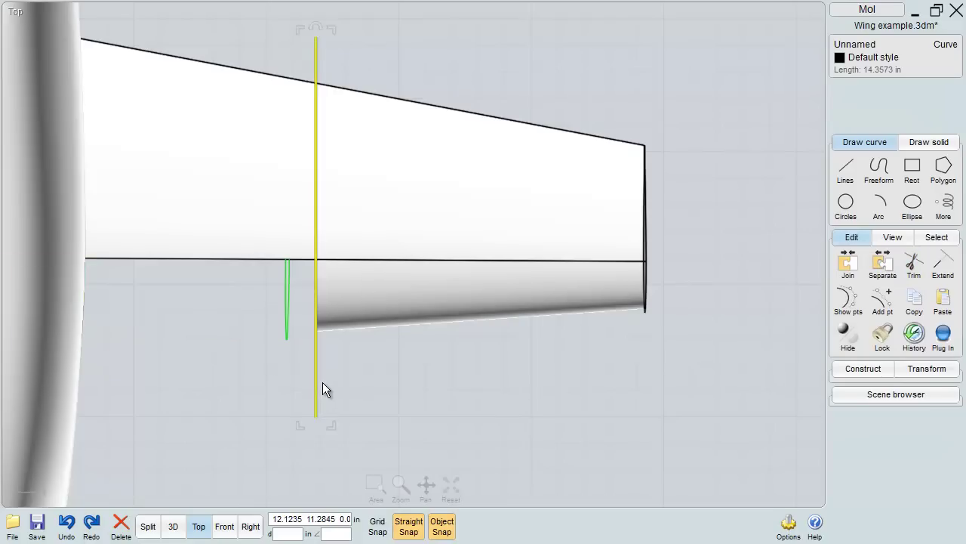
key(Delete)
Copy and paste the trimmed blend's inboard edge in place as a mid-span nose curve, and delete the leftover blend surface.
click(327, 298)
click(315, 296)
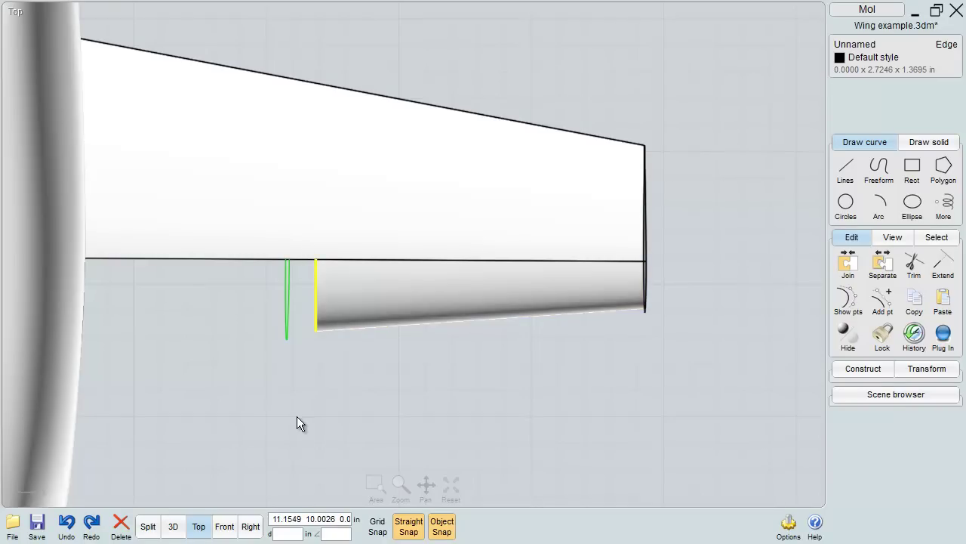
key(ctrl+c)
key(ctrl+v)
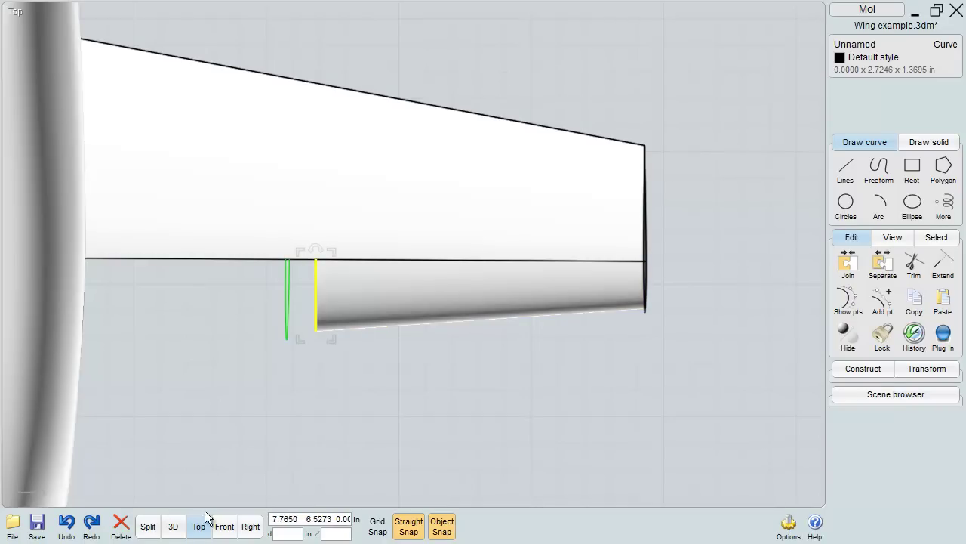
click(173, 526)
click(530, 404)
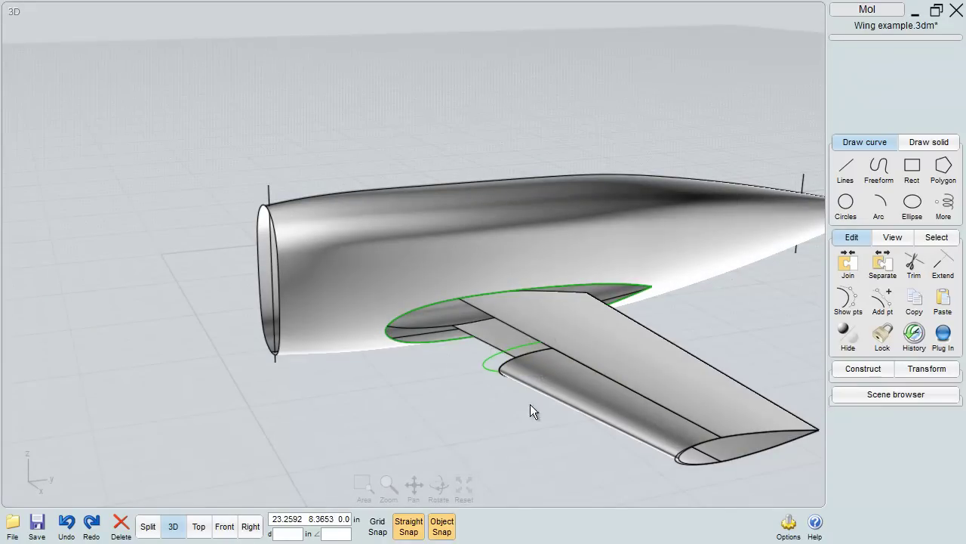
click(572, 394)
key(Delete)
Examine the new mid-span nose curve beside the green curve and between the root and tip profiles.
right_drag(589, 389, 659, 394)
scroll(537, 396, down, 3)
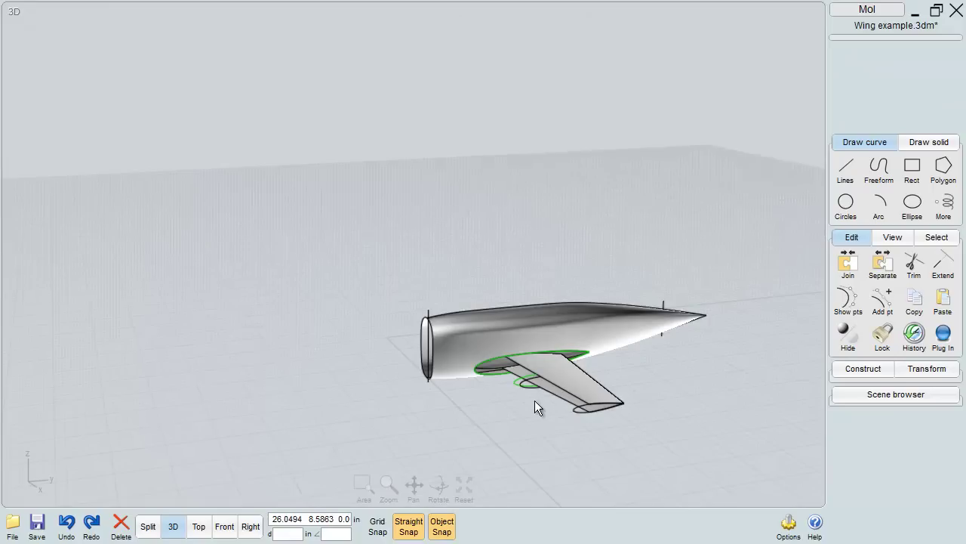
click(527, 387)
right_drag(523, 420, 527, 425)
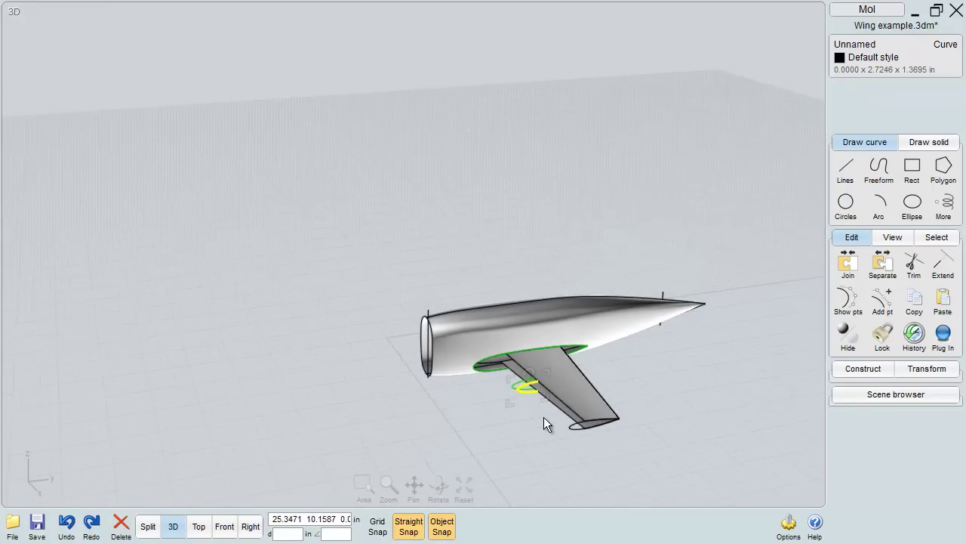
scroll(528, 390, up, 2)
scroll(527, 390, up, 2)
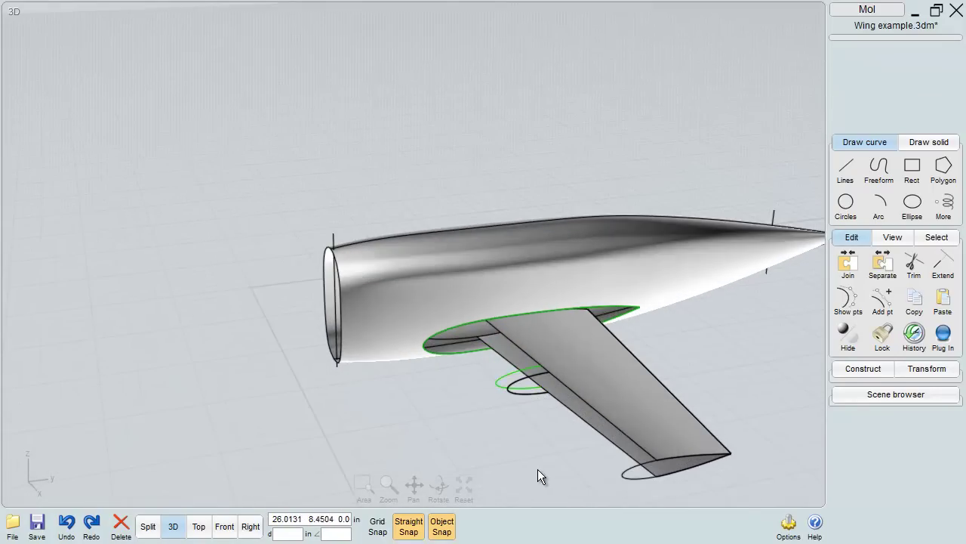
key(ctrl+z)
key(ctrl+z)
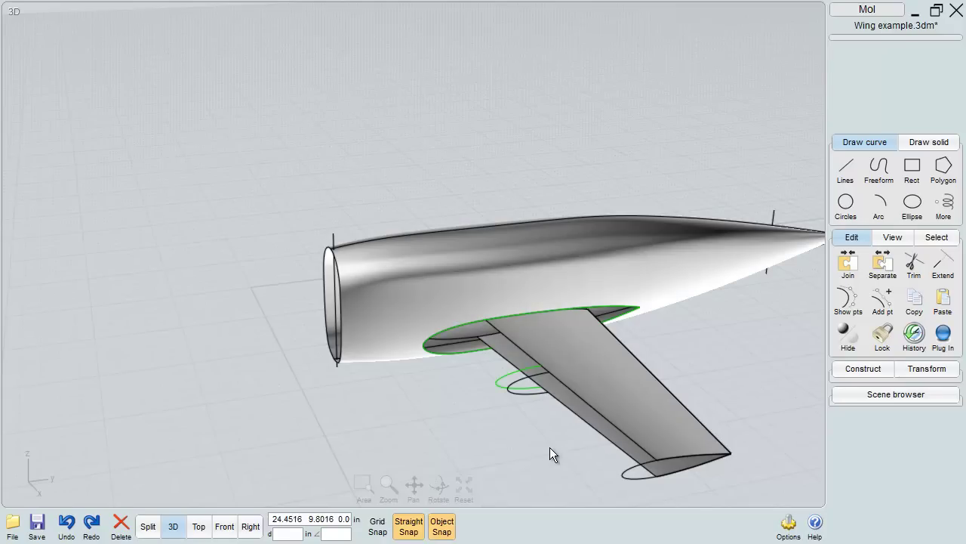
Try to sweep the root, mid-span and tip nose profiles along the front edges of the wing surfaces, checking the preview from above.
click(640, 468)
click(521, 392)
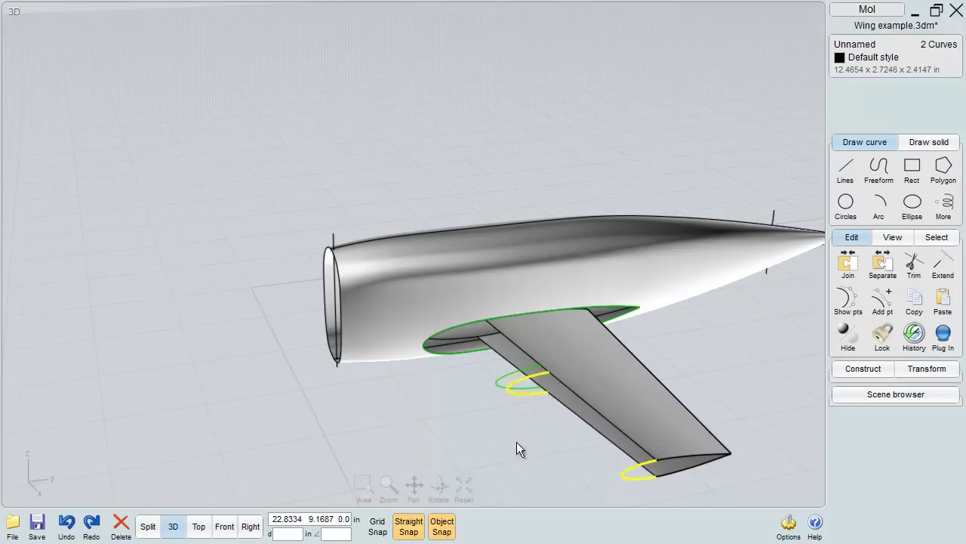
right_drag(517, 442, 500, 432)
click(444, 342)
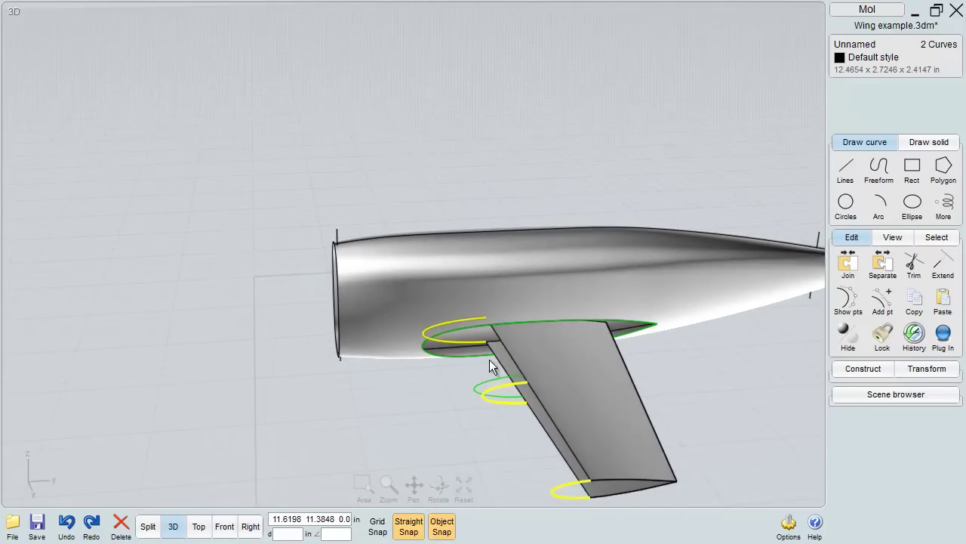
click(567, 418)
click(558, 431)
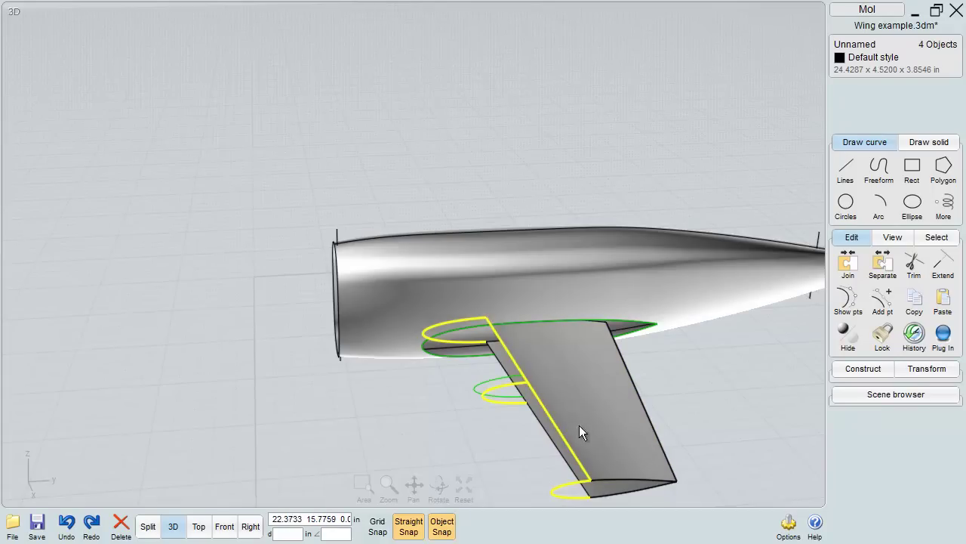
click(565, 442)
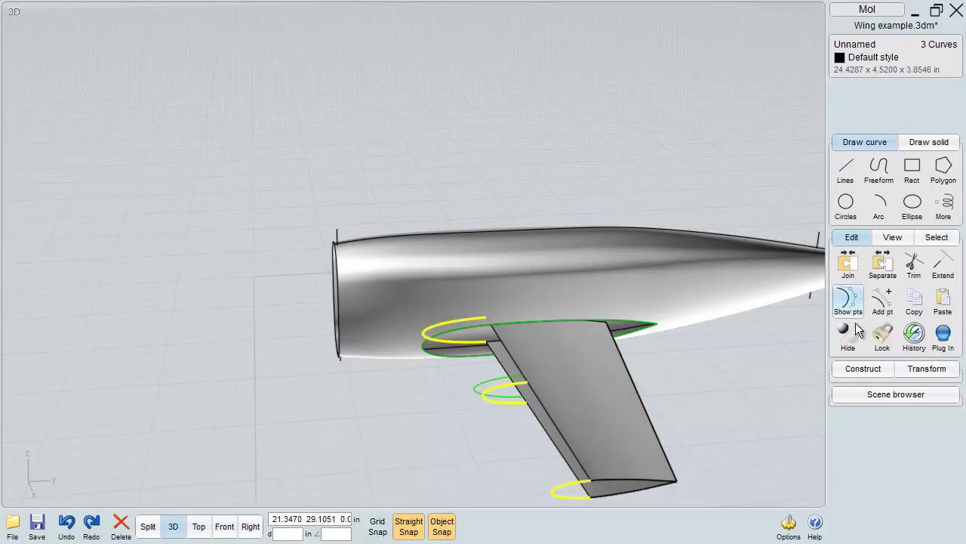
click(860, 369)
click(945, 326)
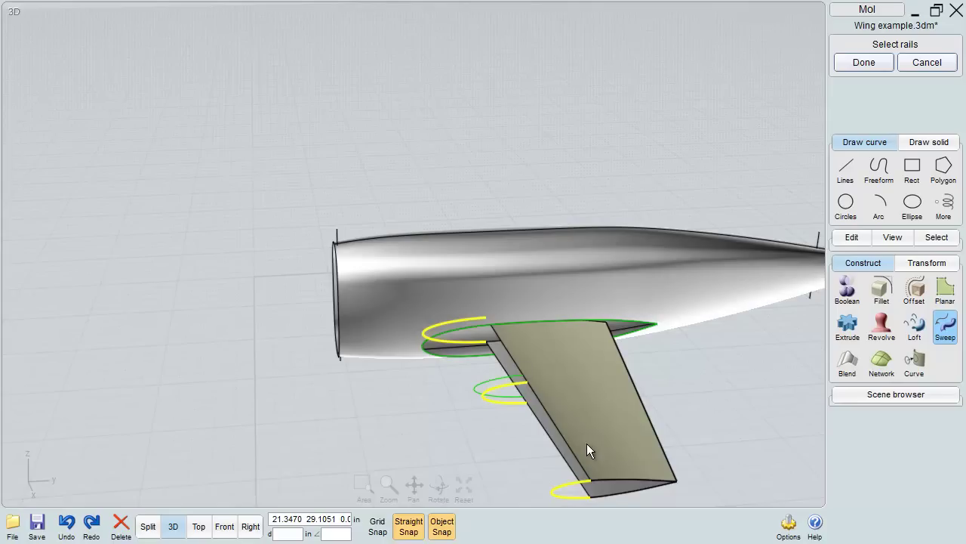
click(566, 440)
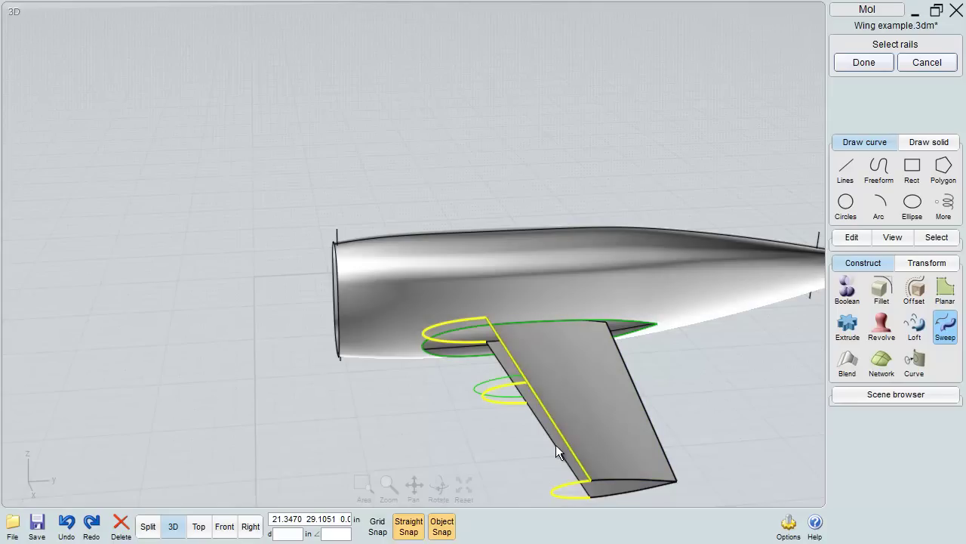
right_click(510, 457)
right_drag(499, 461, 509, 302)
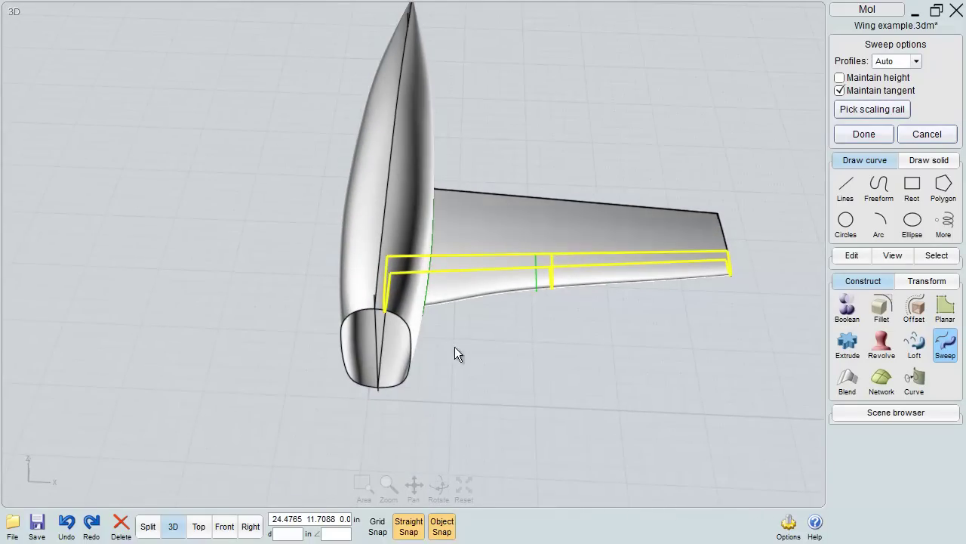
click(198, 527)
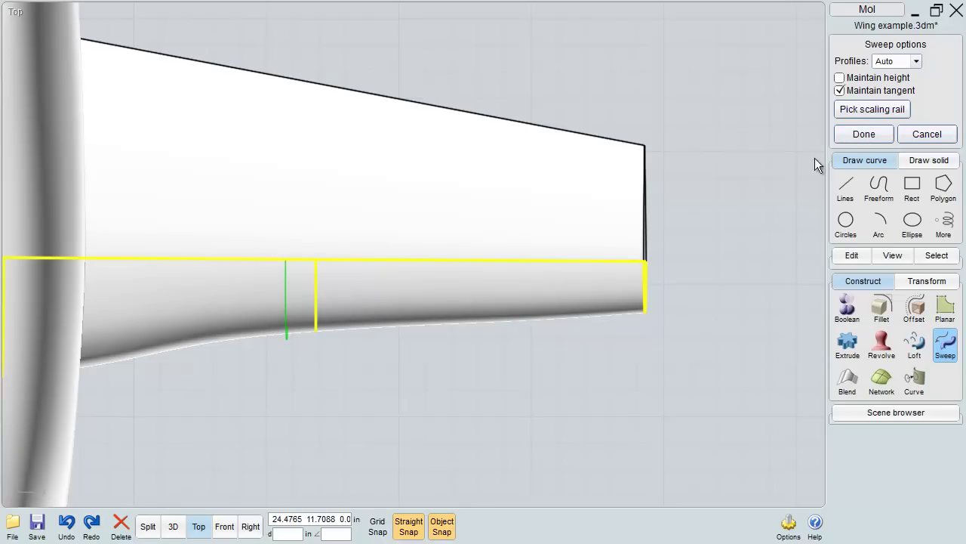
click(927, 138)
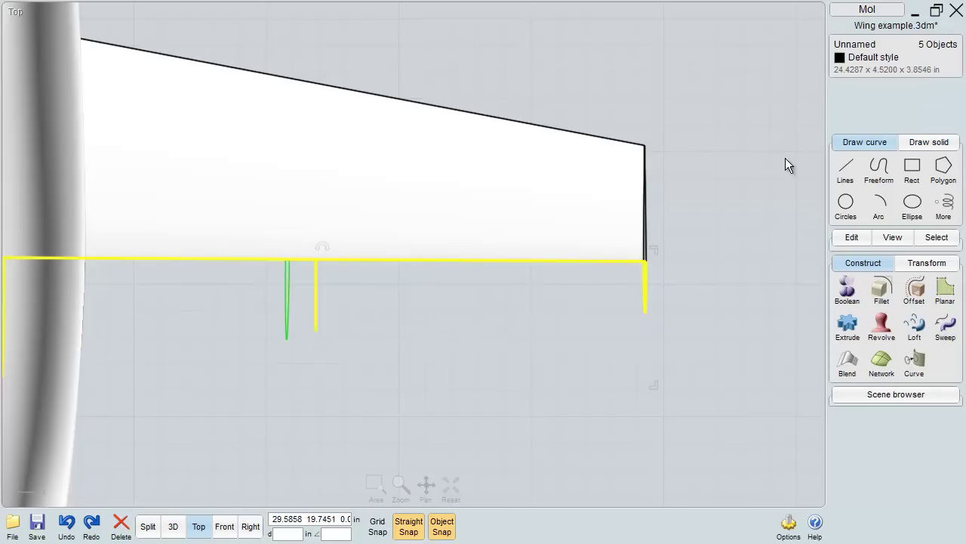
click(786, 157)
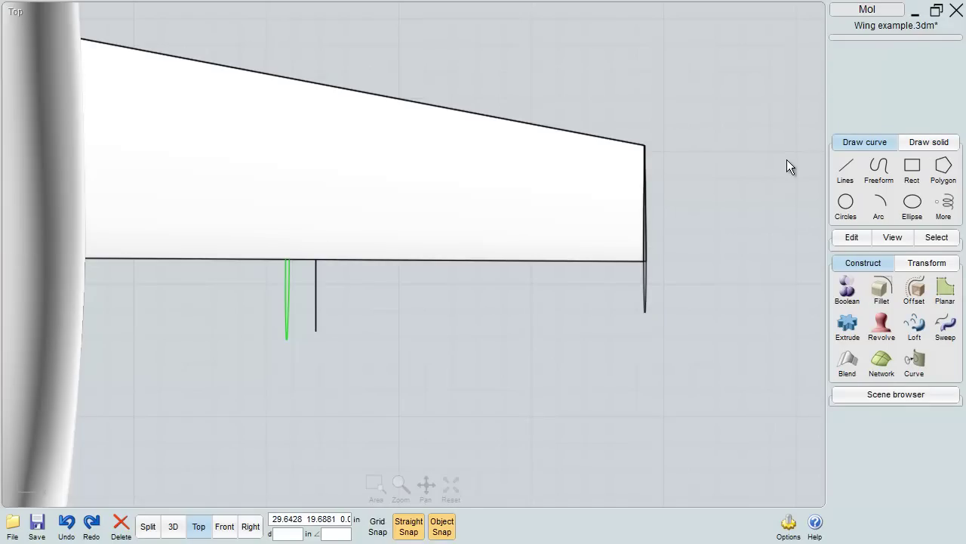
Undo back to the untrimmed leading-edge blend with its chordwise cutting line still in place.
key(ctrl+z)
key(ctrl+z)
key(ctrl+z)
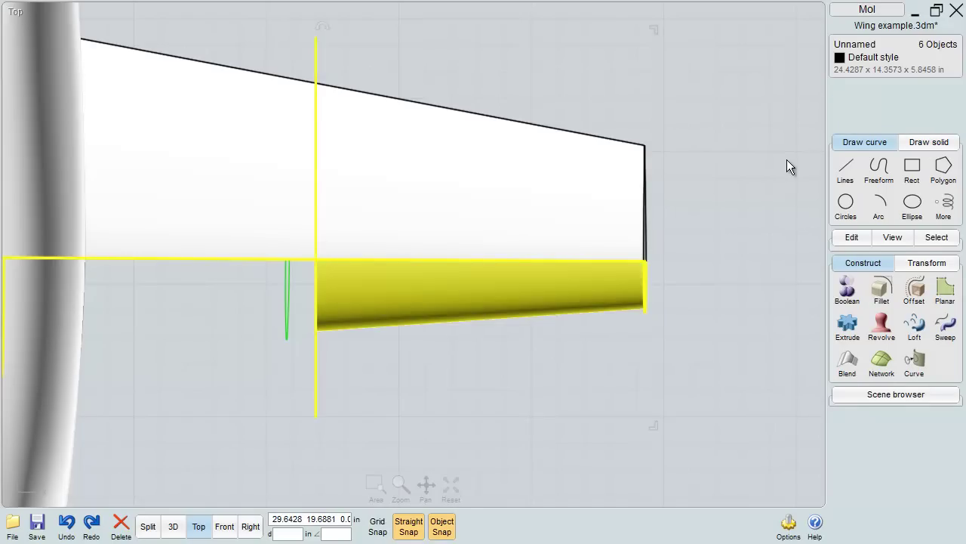
click(786, 159)
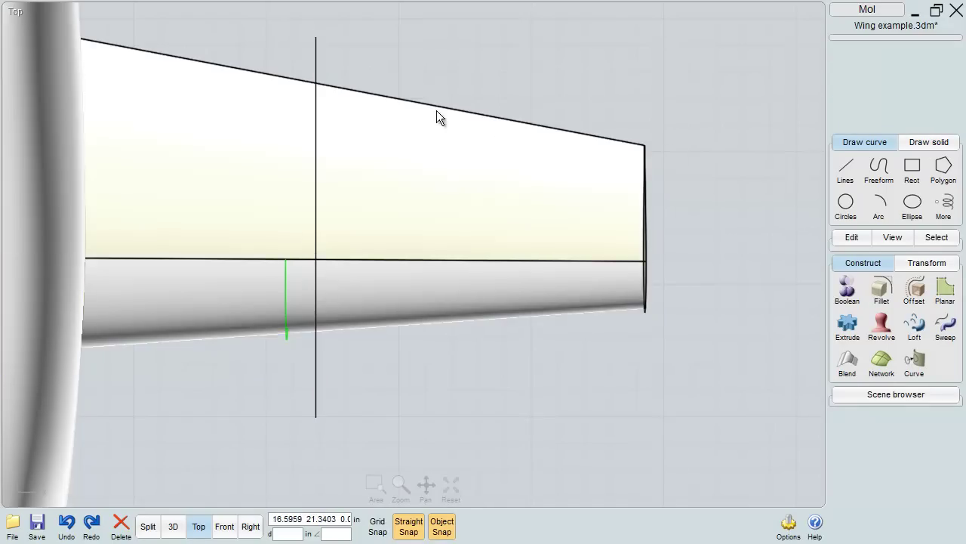
Nudge the chordwise cutting line about 2 in outboard toward the wing tip.
click(312, 65)
key(Right)
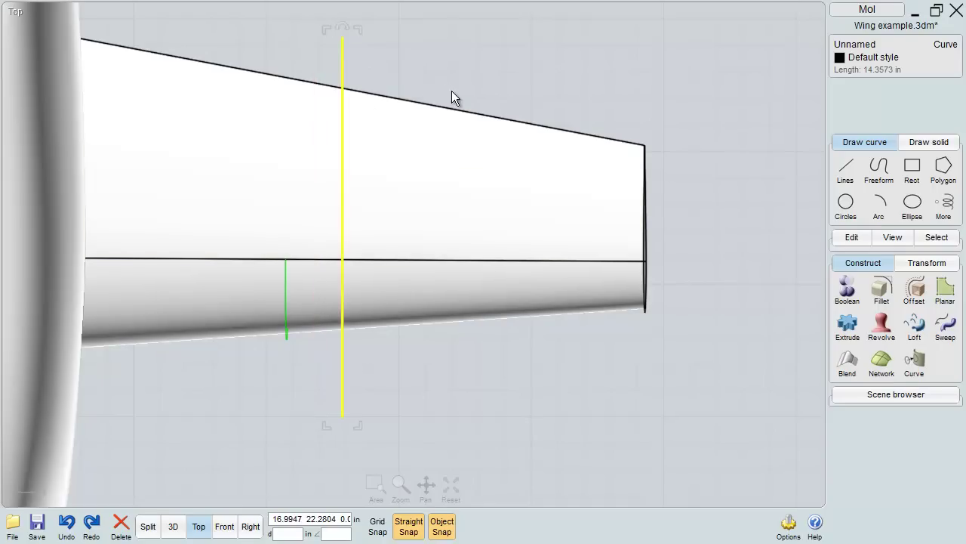
key(Right)
Trim the leading-edge blend at the repositioned chordwise line, removing the inboard piece, and delete the line.
click(453, 281)
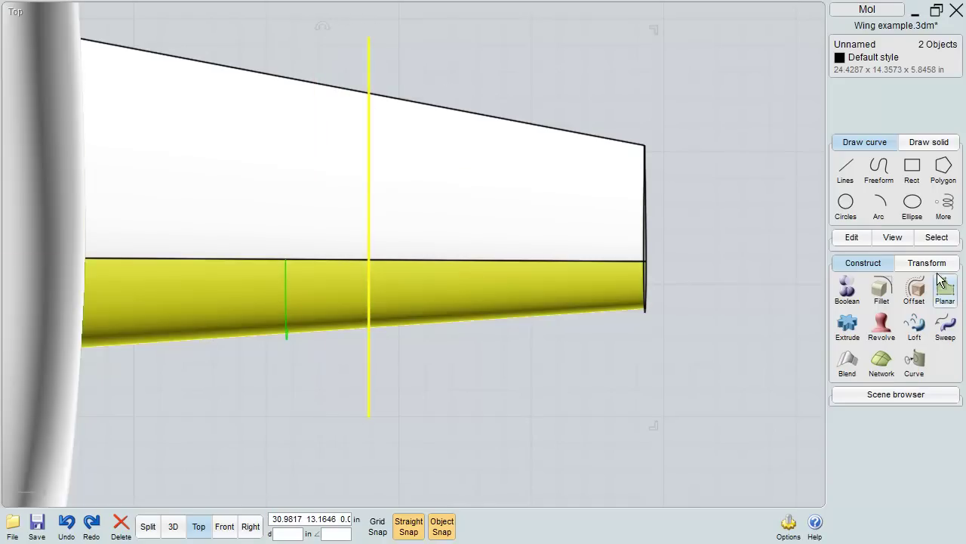
click(847, 237)
click(914, 264)
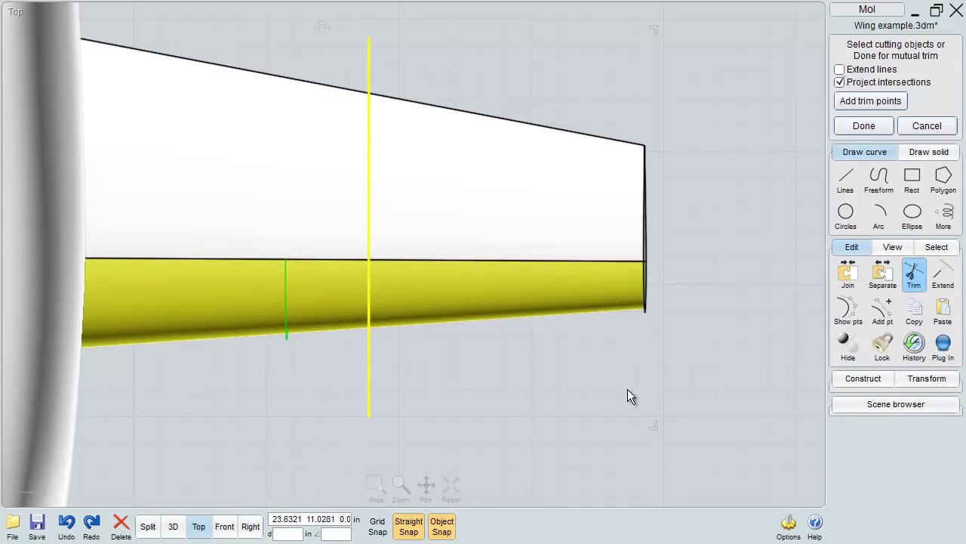
key(Return)
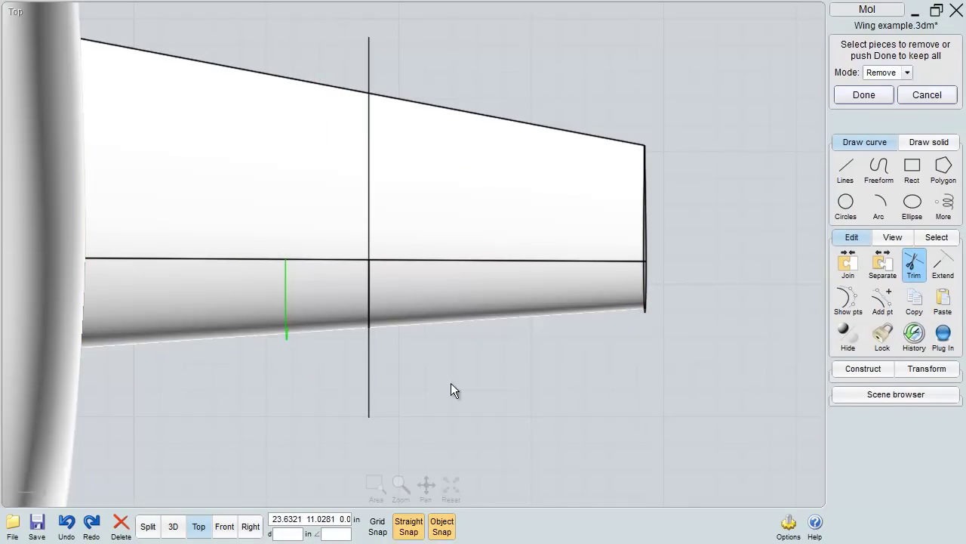
click(332, 341)
click(371, 370)
key(Delete)
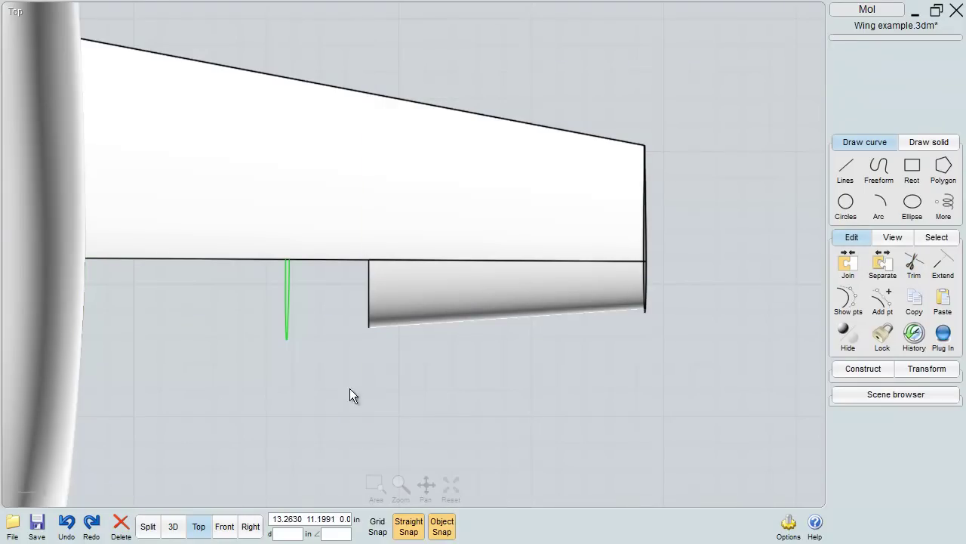
Duplicate the shortened blend's inboard edge in place as the new mid-span nose profile, and delete the remaining blend surface.
click(371, 317)
click(370, 307)
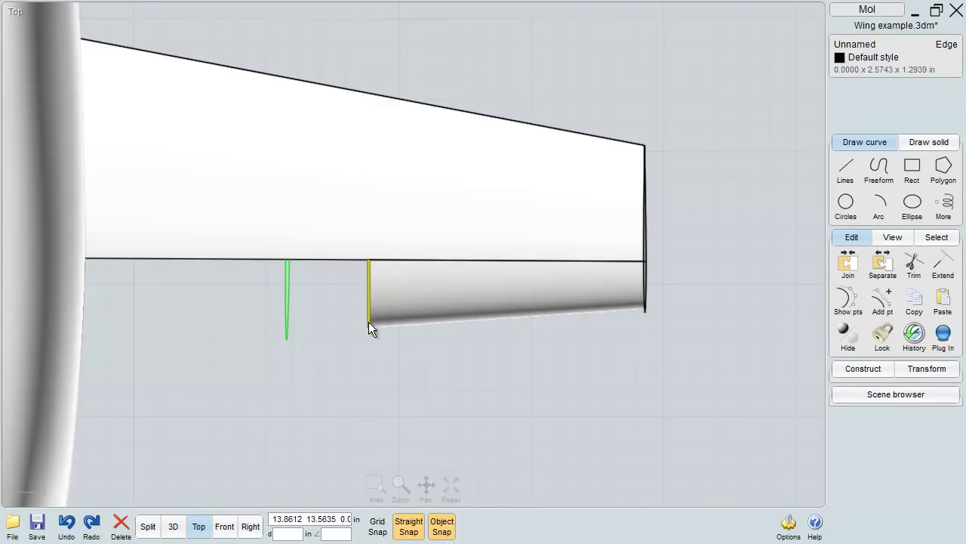
key(ctrl+c)
key(ctrl+v)
click(179, 526)
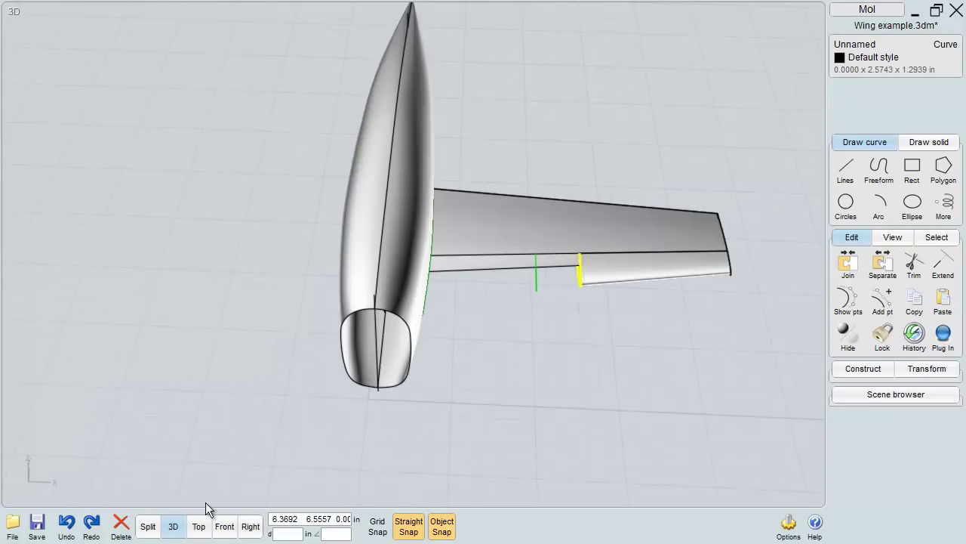
click(624, 279)
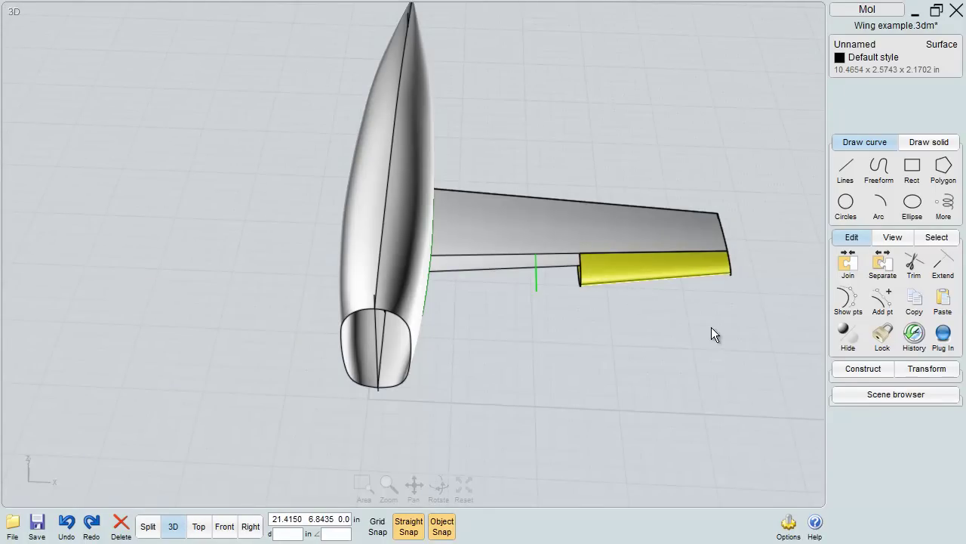
click(711, 393)
Sweep the tip, repositioned mid-span and root nose profiles along the upper and lower front edges of the wing as two rails.
right_drag(711, 392, 615, 302)
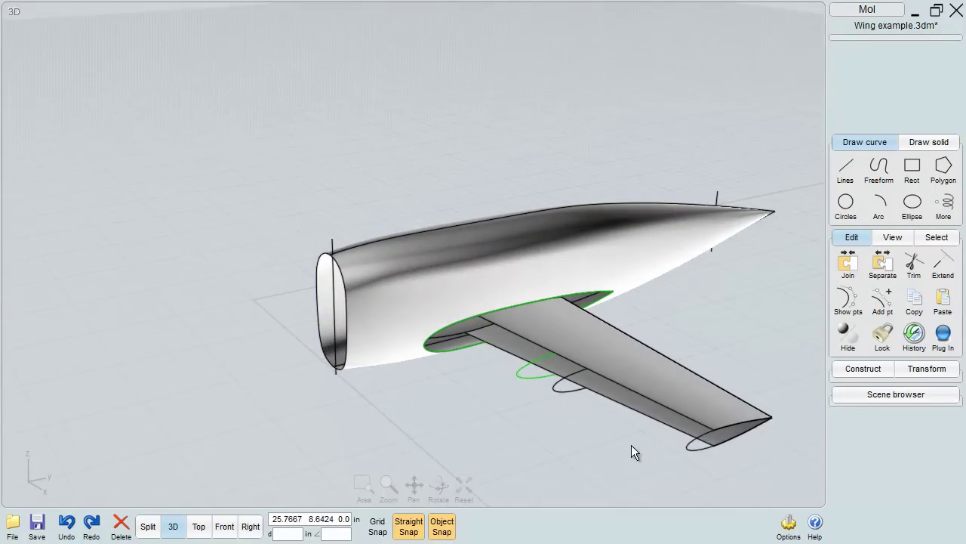
click(562, 391)
click(450, 341)
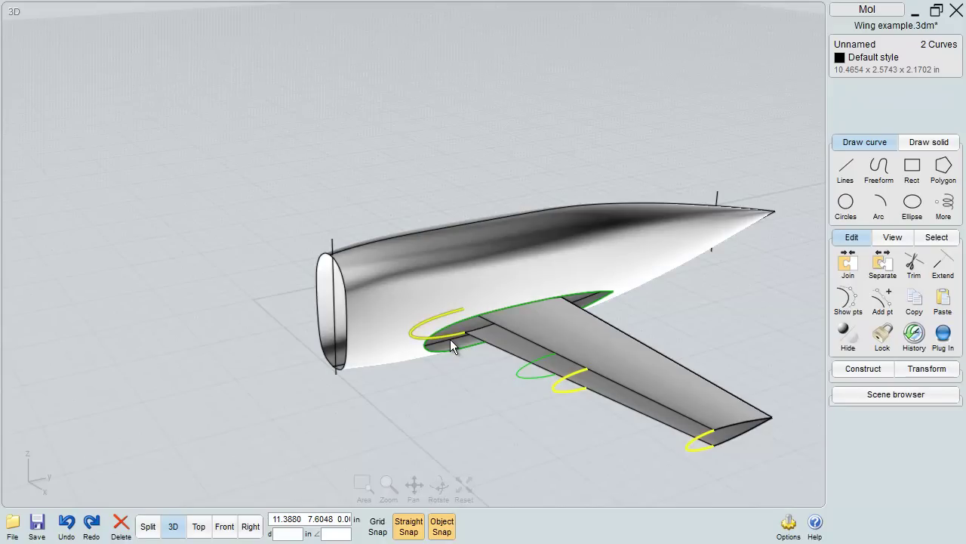
click(451, 340)
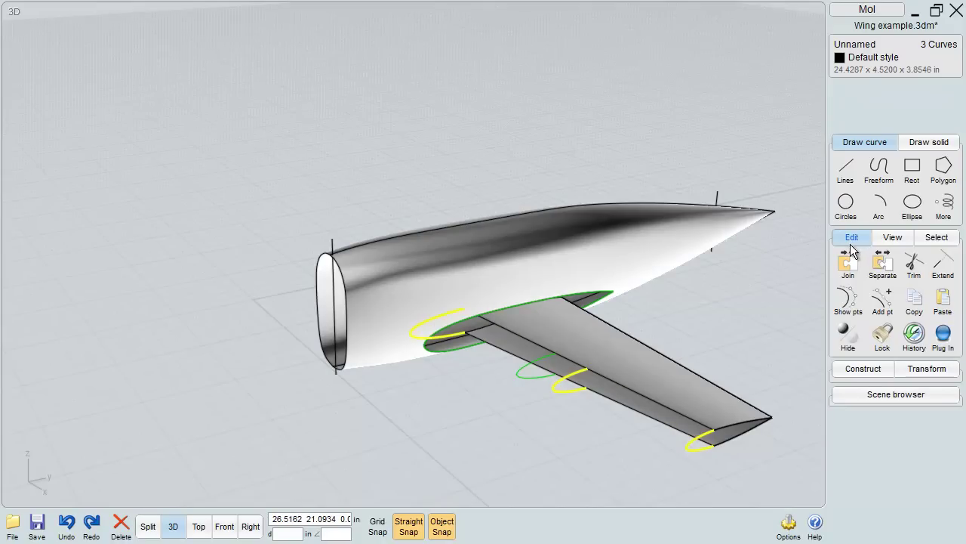
click(862, 372)
click(945, 324)
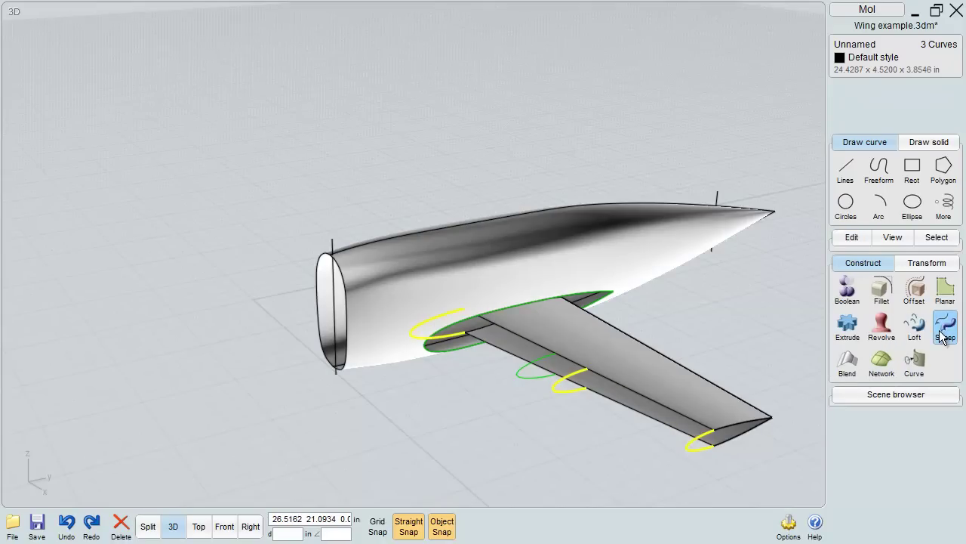
click(647, 397)
click(640, 411)
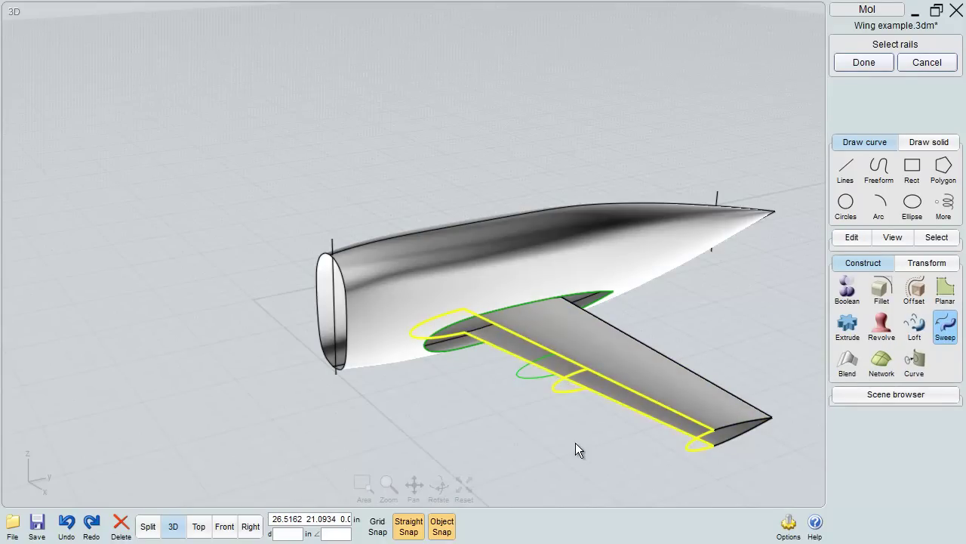
right_click(542, 435)
right_drag(542, 442, 642, 462)
click(199, 526)
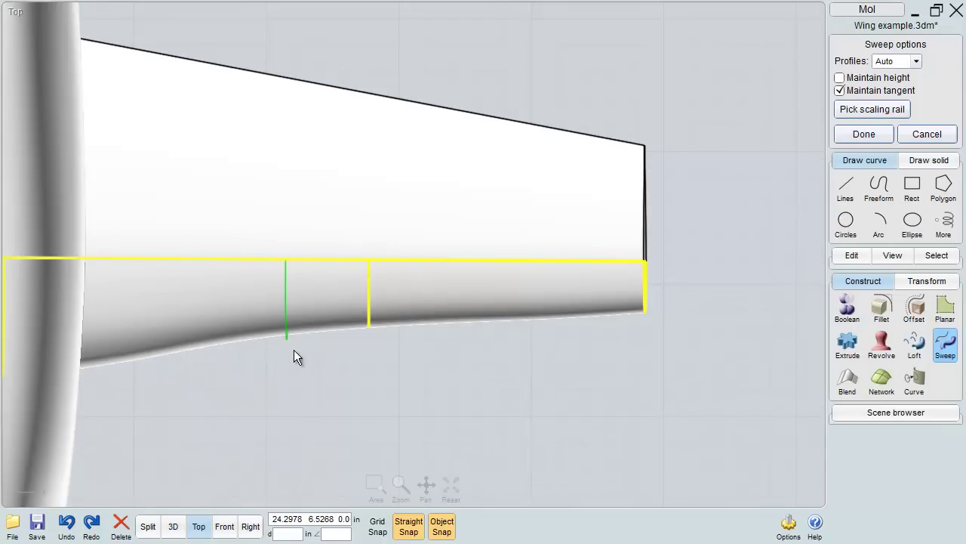
click(882, 138)
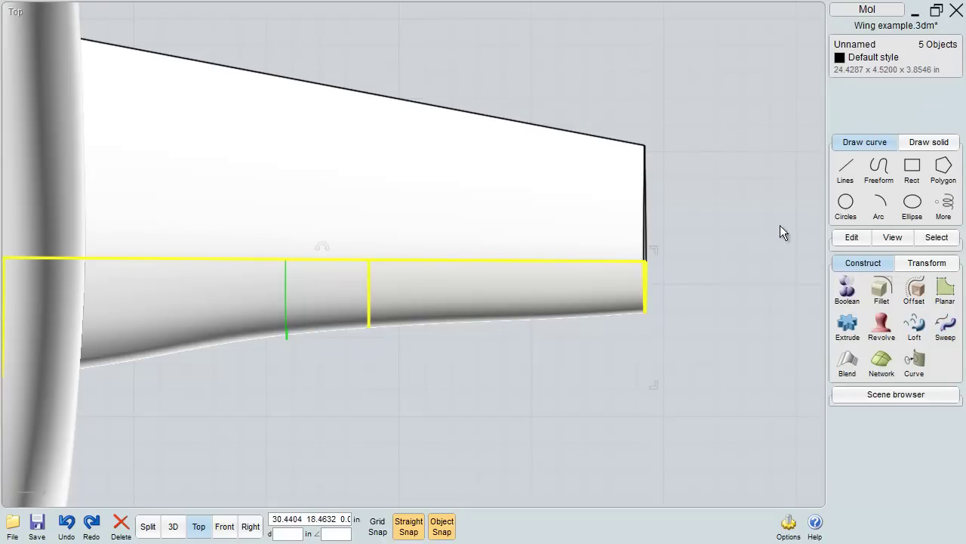
Join the new leading-edge surface with the upper and lower wing surfaces.
right_drag(655, 370, 677, 303)
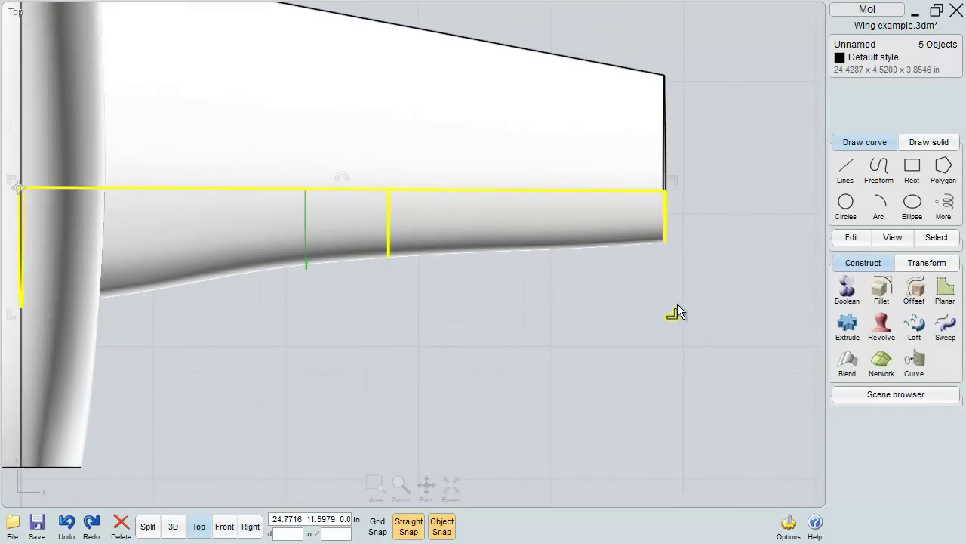
click(173, 529)
right_drag(412, 429, 341, 408)
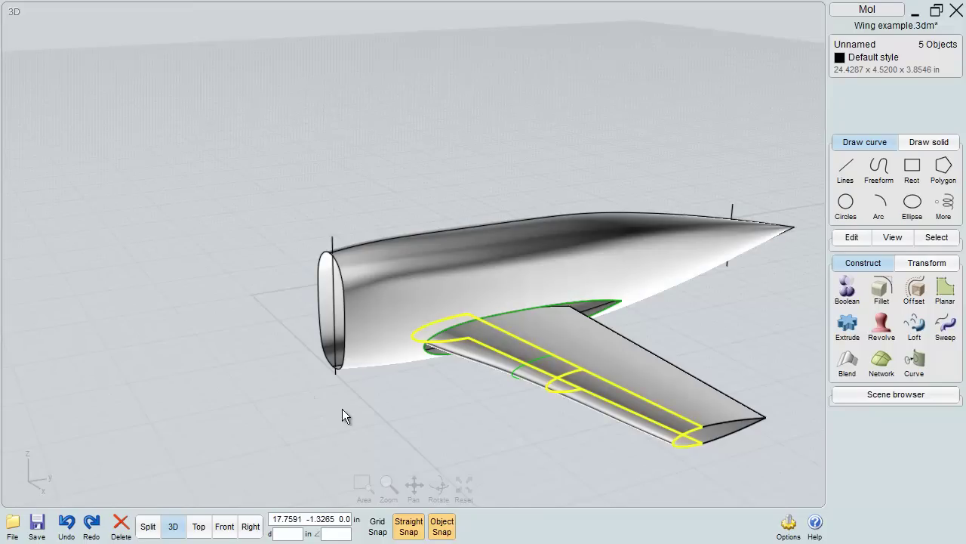
click(342, 409)
right_drag(419, 464, 529, 433)
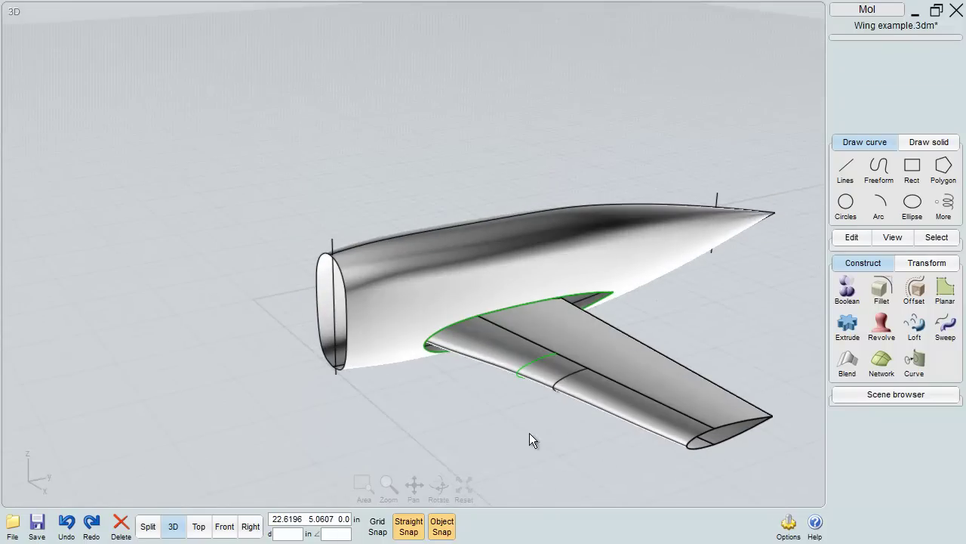
click(675, 432)
click(723, 432)
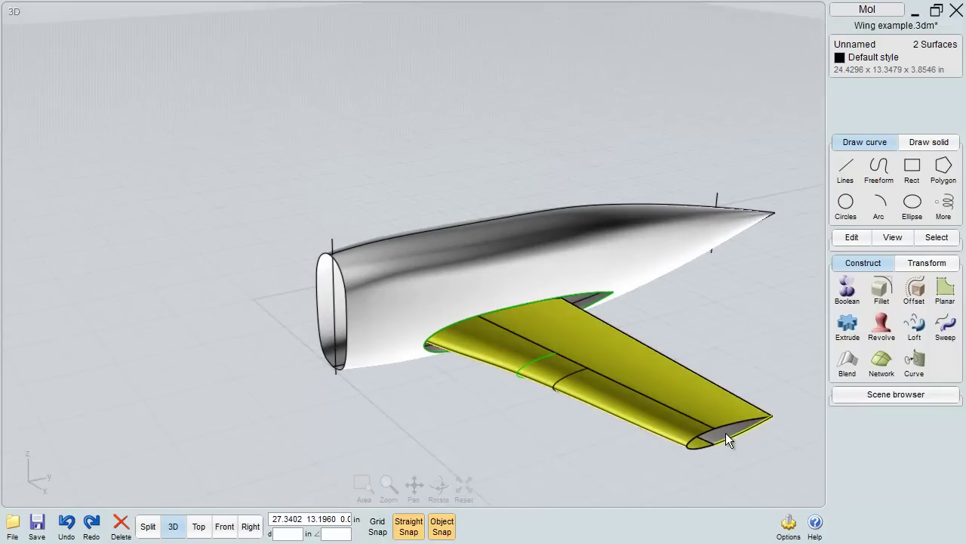
scroll(725, 433, up, 4)
click(725, 430)
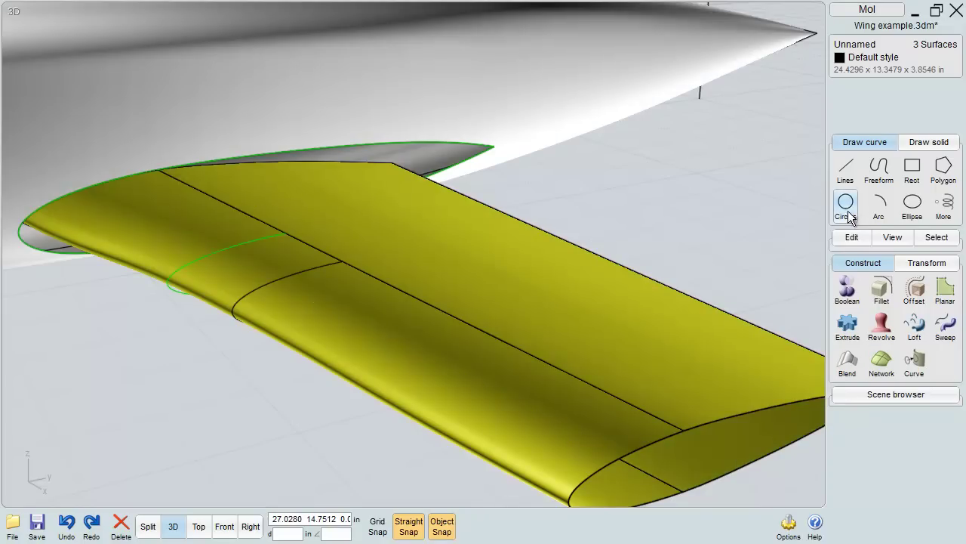
click(853, 237)
click(848, 262)
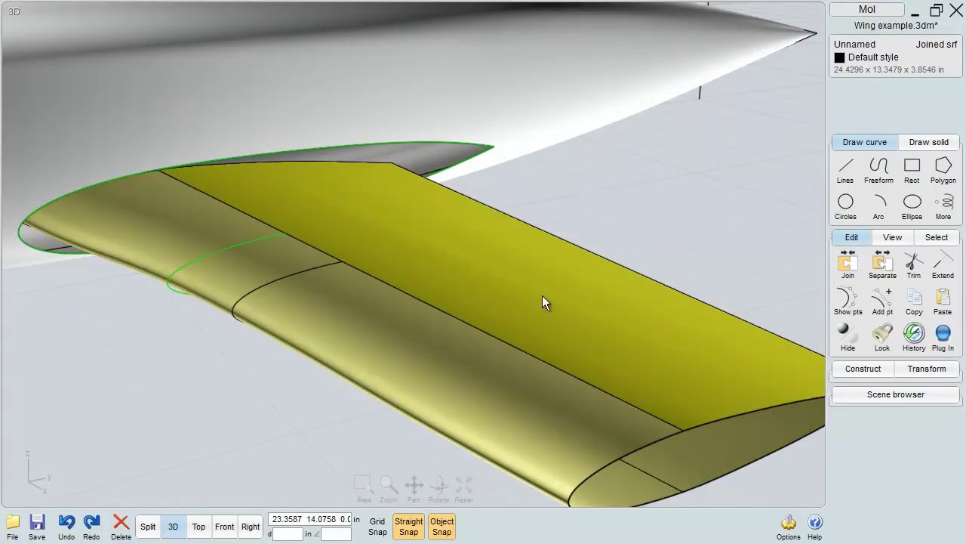
Hide all curves in the scene so only the fuselage and wing surfaces are displayed.
scroll(542, 295, down, 5)
right_drag(531, 332, 593, 340)
click(593, 340)
click(861, 395)
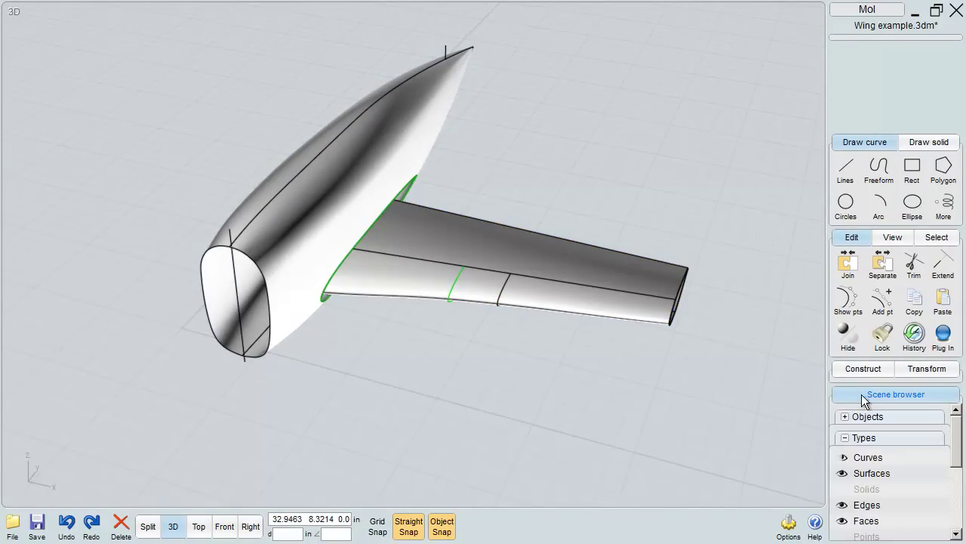
click(844, 457)
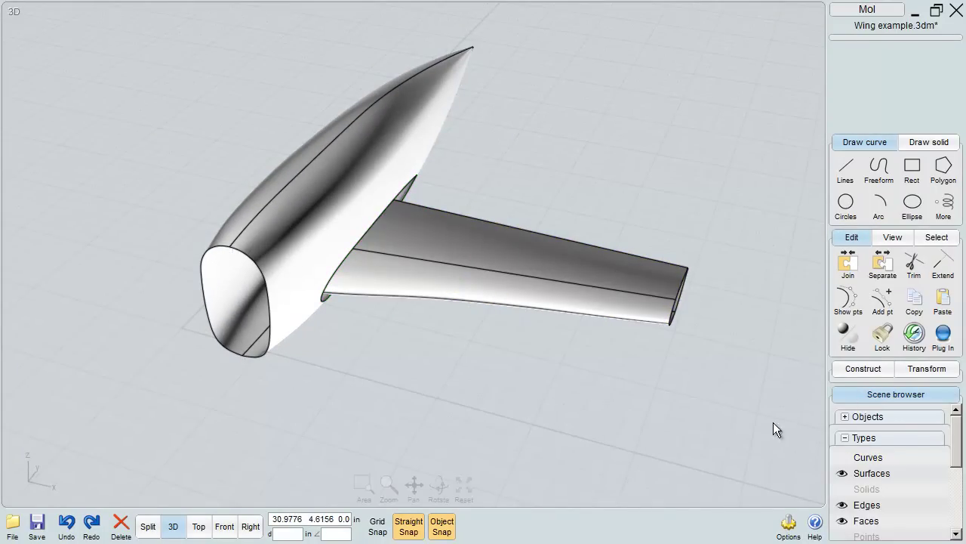
Untrim the fuselage side by deleting the two edges that bound the opening around the wing root.
right_drag(773, 422, 642, 355)
click(287, 233)
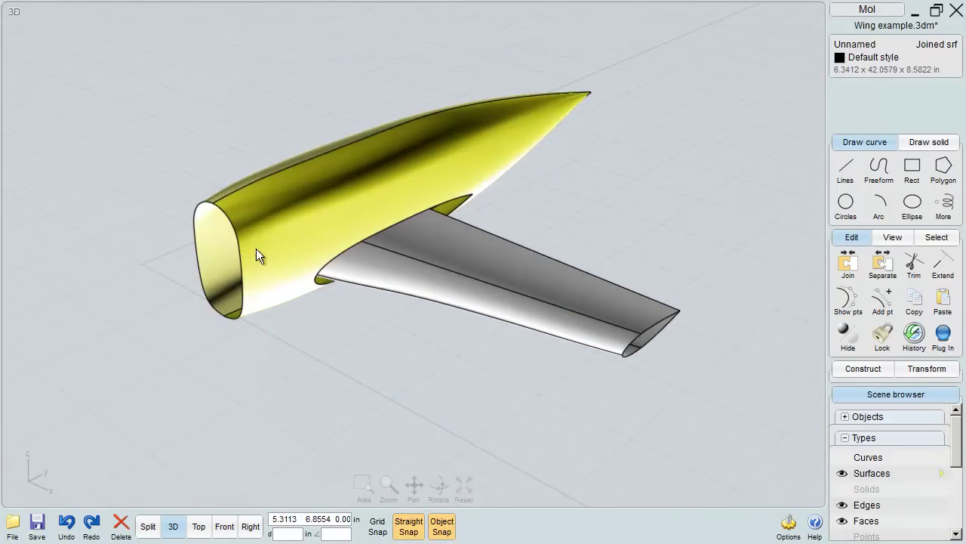
right_drag(256, 249, 264, 207)
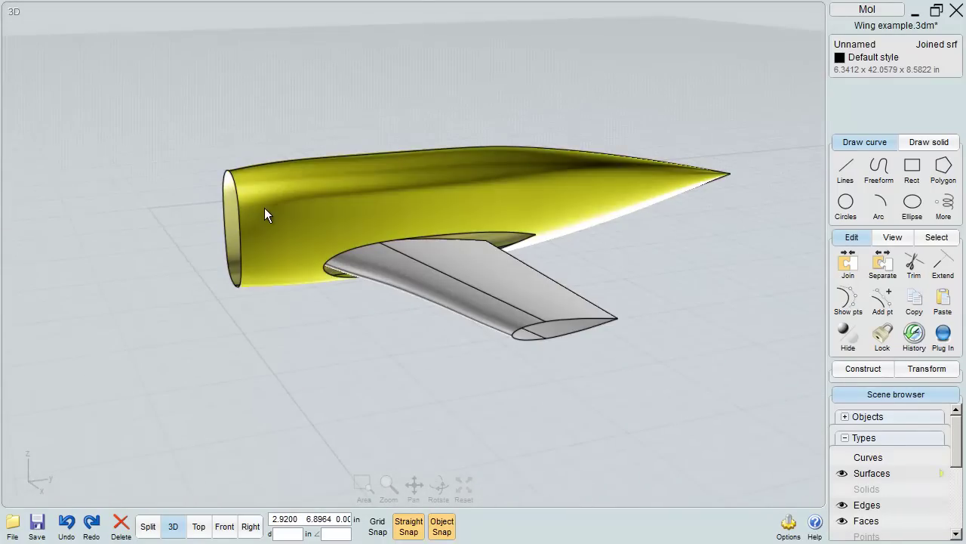
click(366, 238)
click(522, 241)
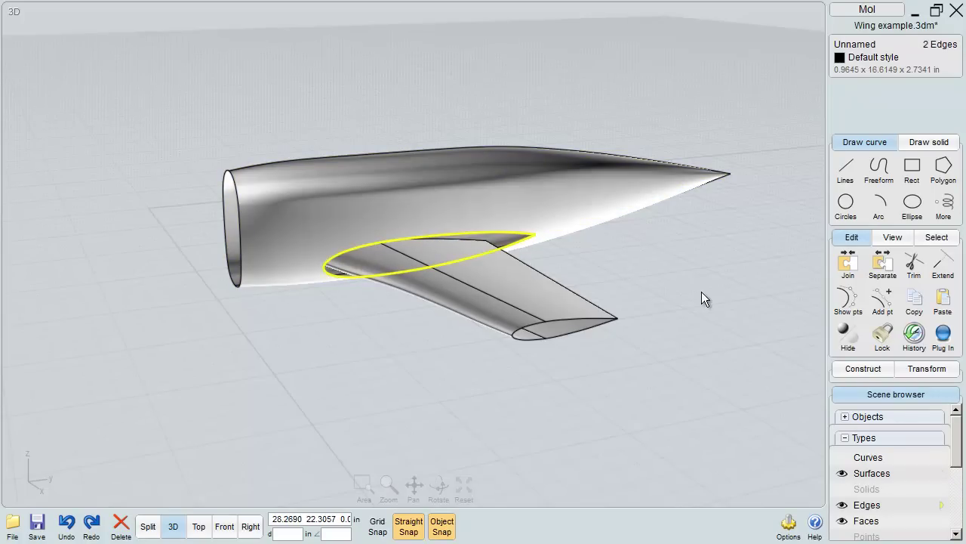
click(618, 264)
right_drag(619, 264, 570, 250)
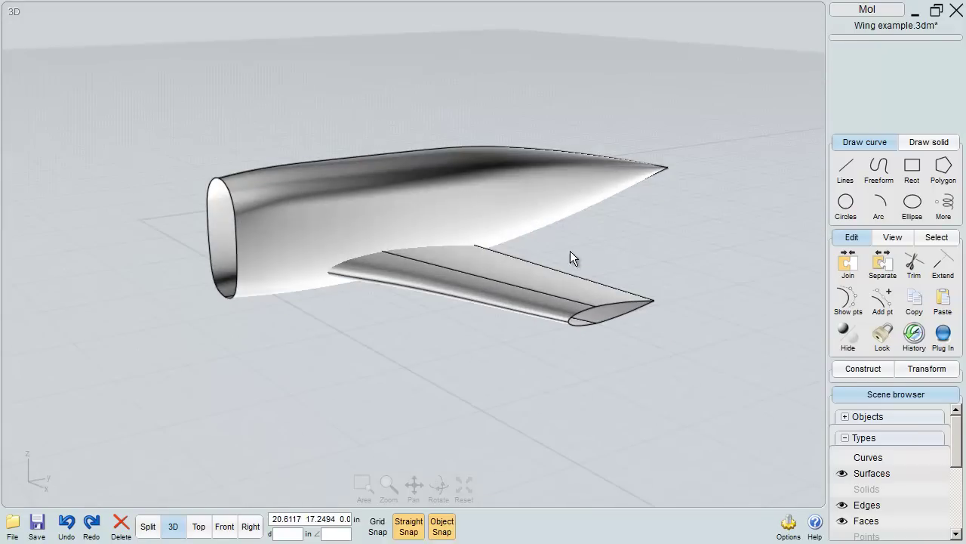
Examine the selected fuselage surface from the side and rear, including a close view of its pointed tail.
click(370, 233)
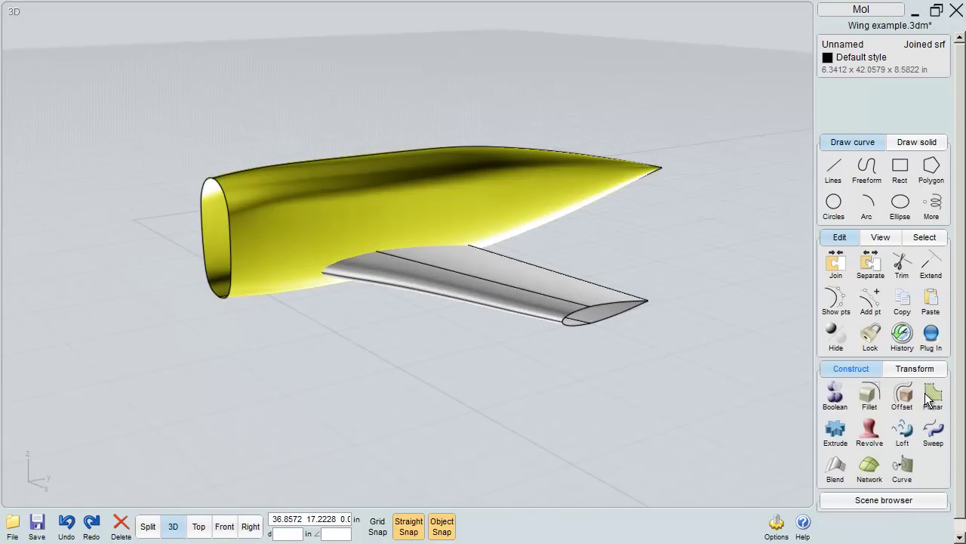
right_drag(774, 293, 206, 203)
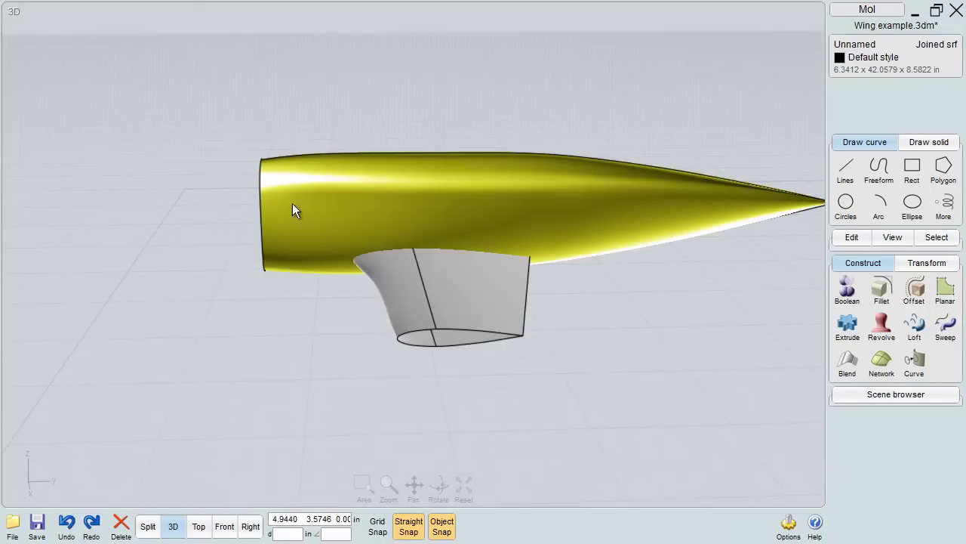
right_drag(293, 204, 568, 216)
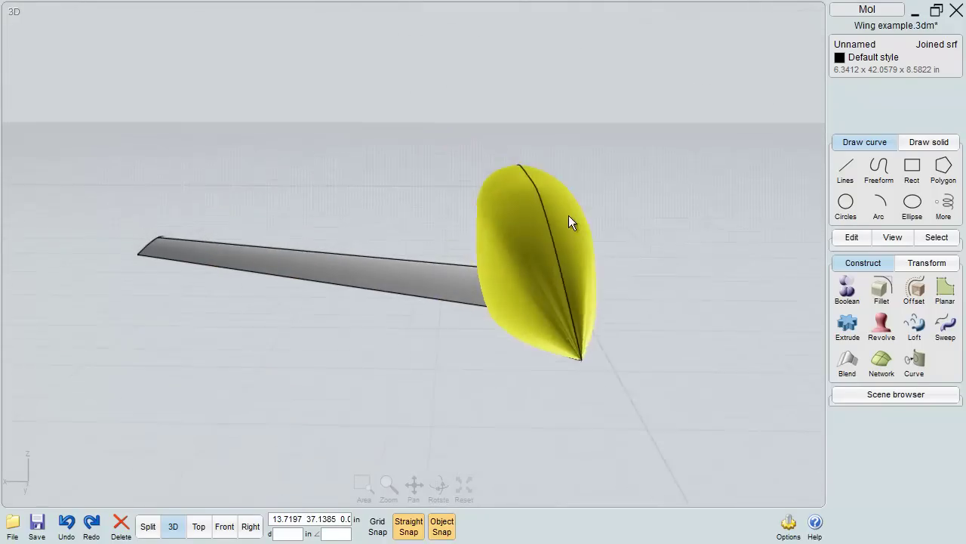
scroll(592, 350, up, 5)
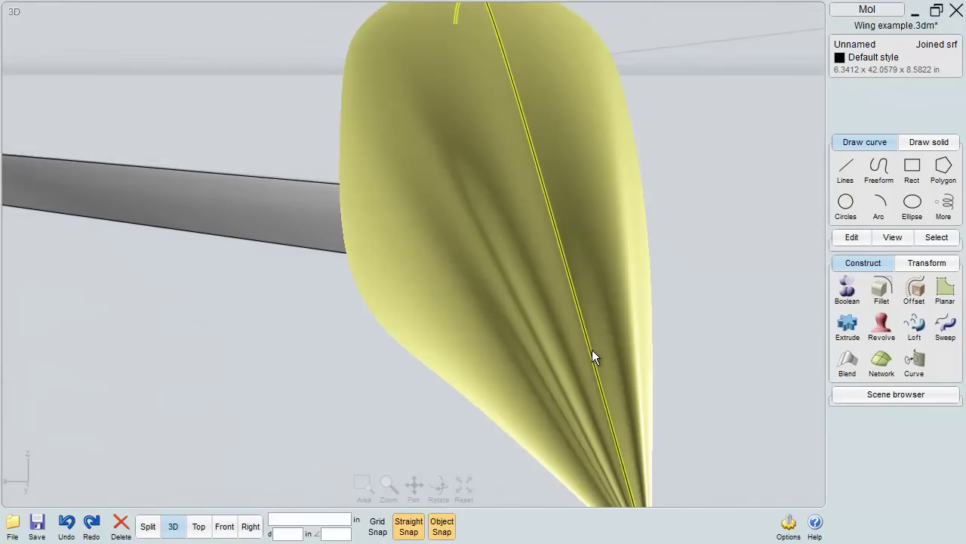
scroll(577, 332, down, 6)
right_drag(568, 336, 649, 341)
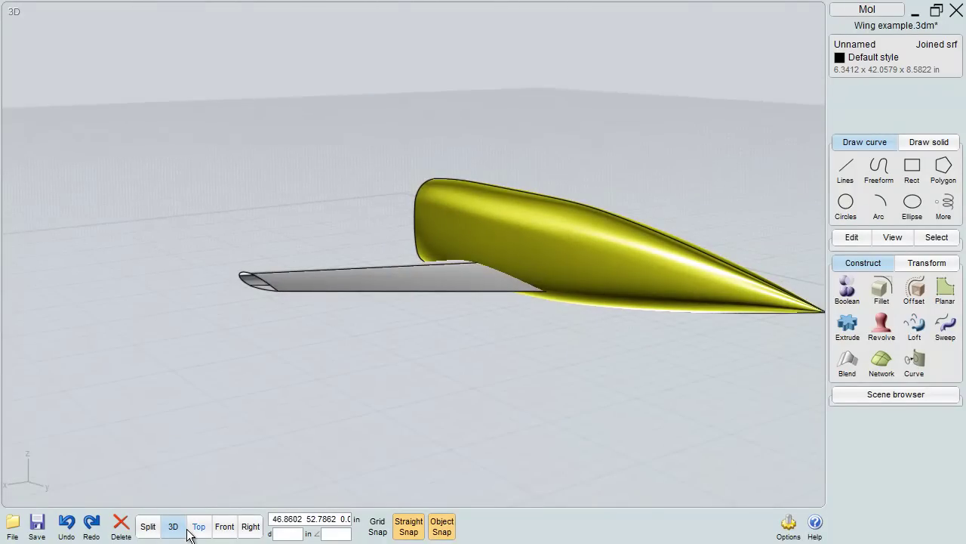
Draw two vertical lines across the fuselage in the Right view, one just behind its open front and one ahead of the tail tip, about 34 in apart.
click(250, 527)
click(400, 421)
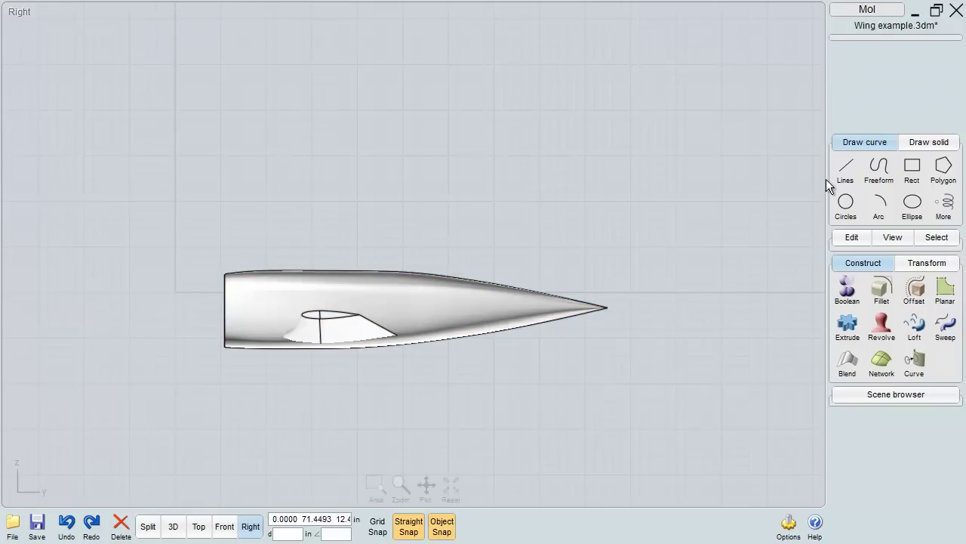
click(846, 169)
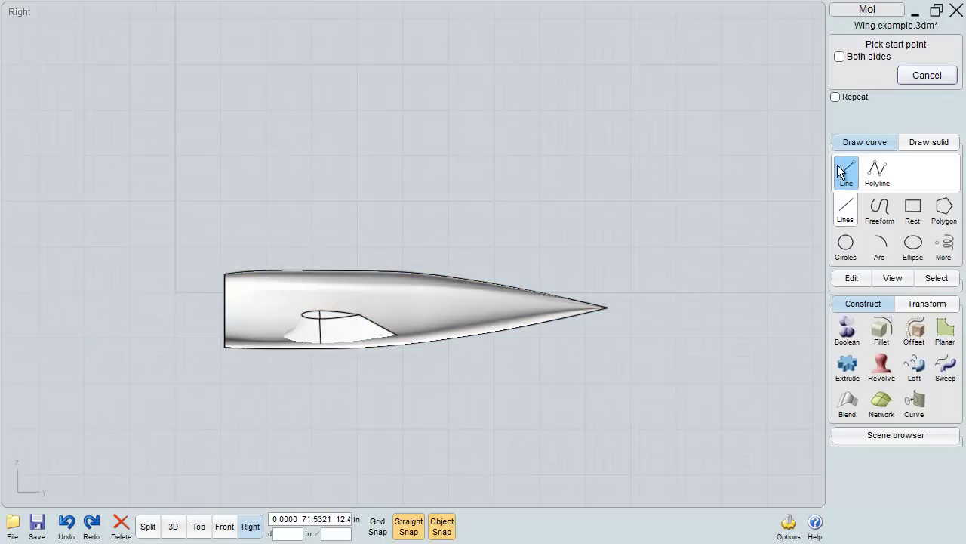
click(540, 252)
click(540, 411)
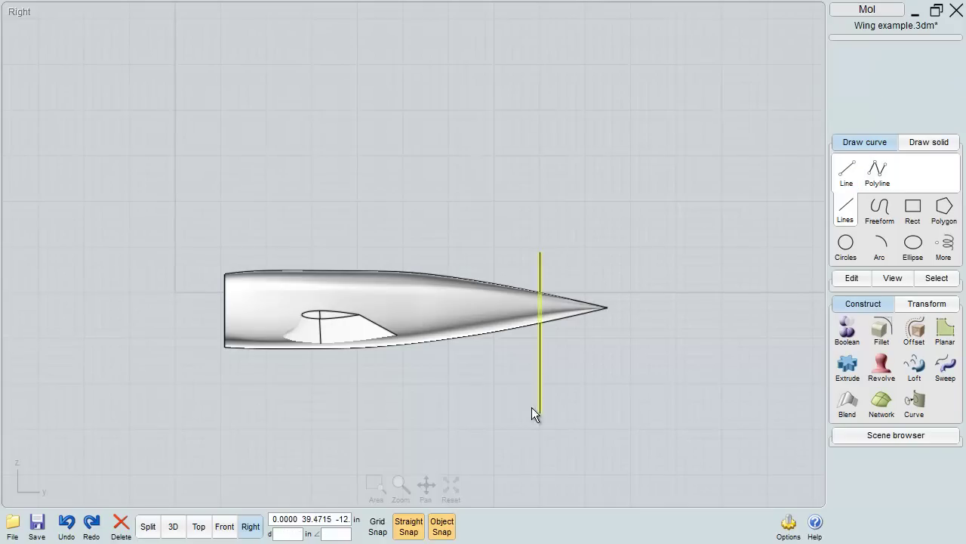
click(289, 206)
right_click(234, 236)
click(231, 241)
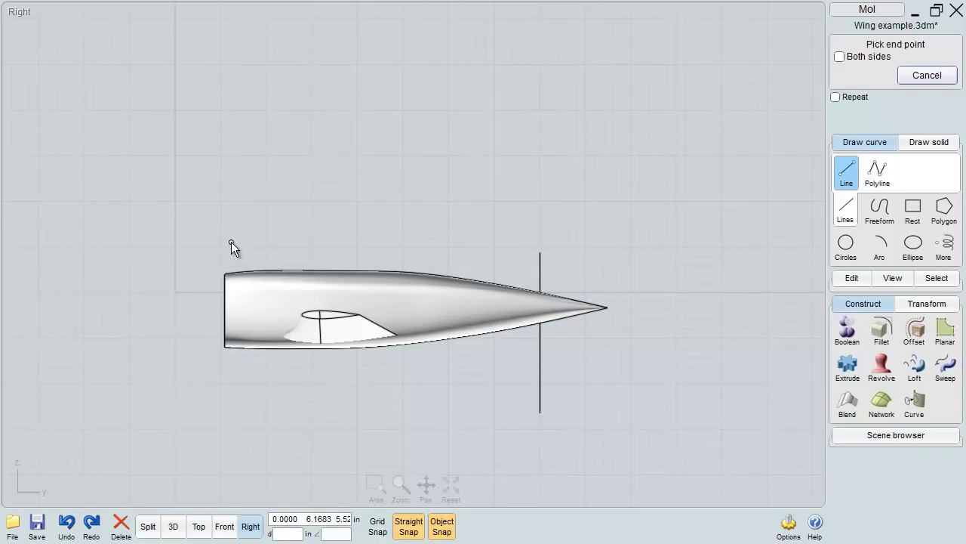
click(232, 433)
scroll(231, 356, up, 3)
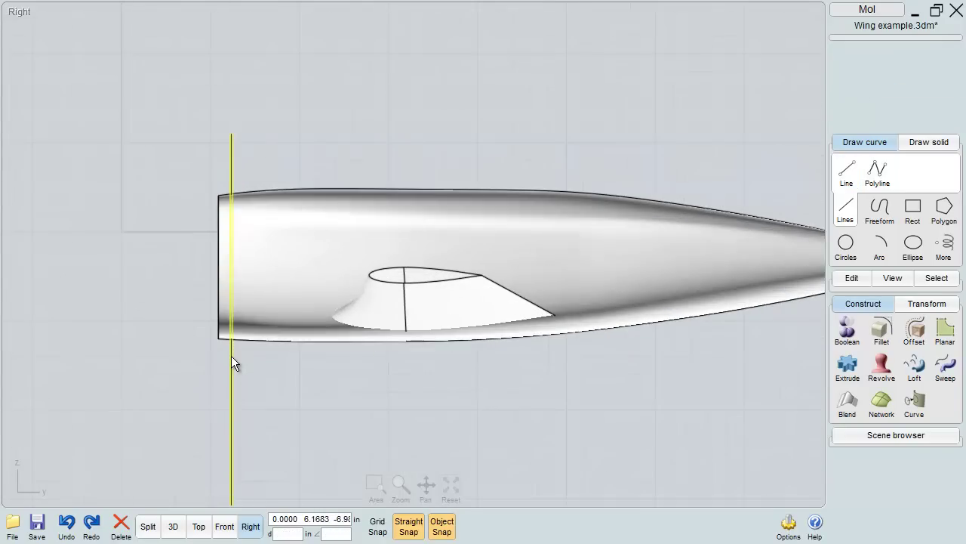
Trim the fuselage with both vertical lines, removing the narrow front strip and the tail tip, and delete the cutting lines.
click(264, 311)
click(237, 361)
scroll(407, 366, down, 4)
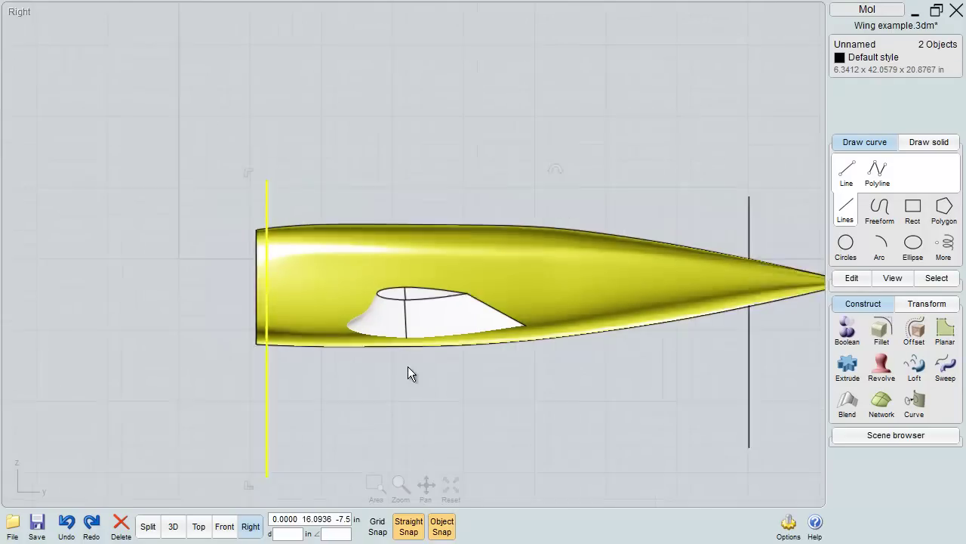
click(577, 378)
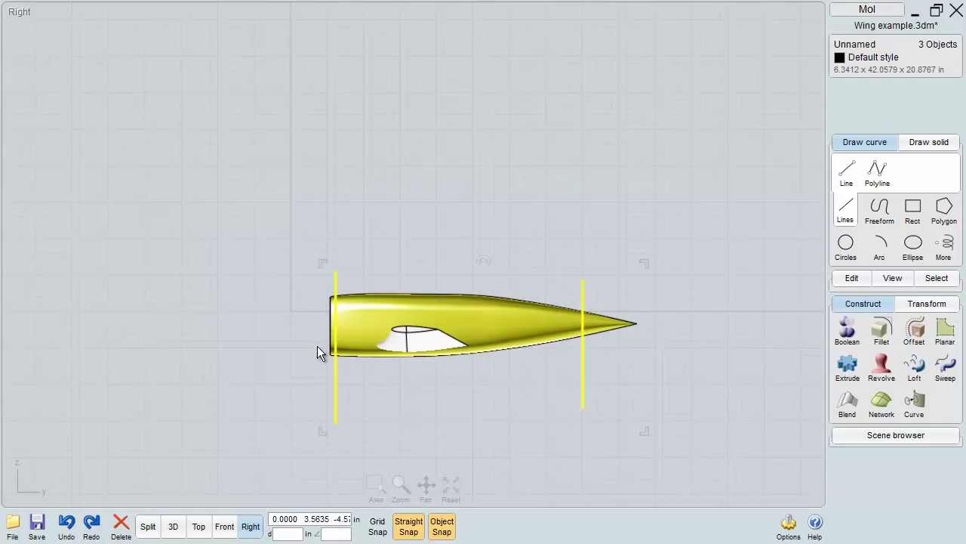
click(852, 277)
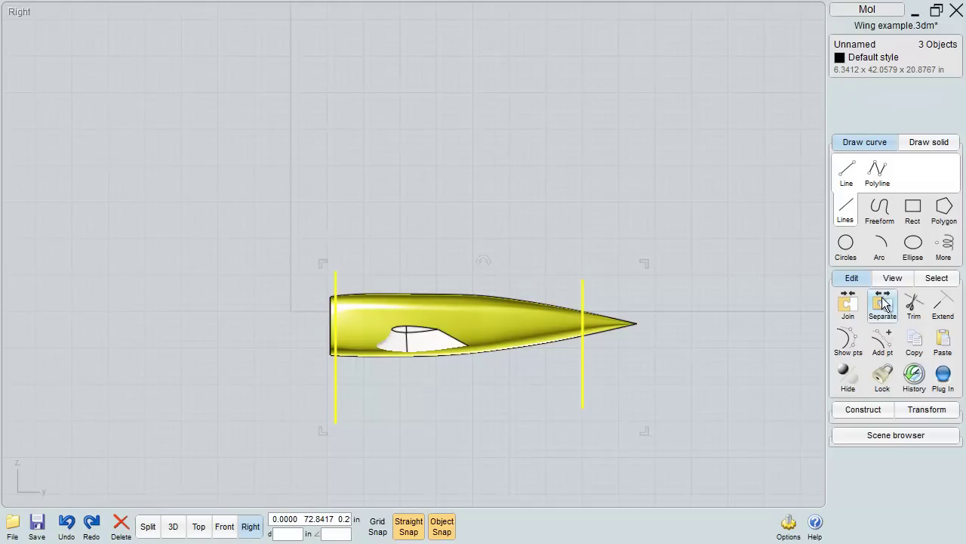
click(914, 302)
right_click(727, 231)
click(626, 320)
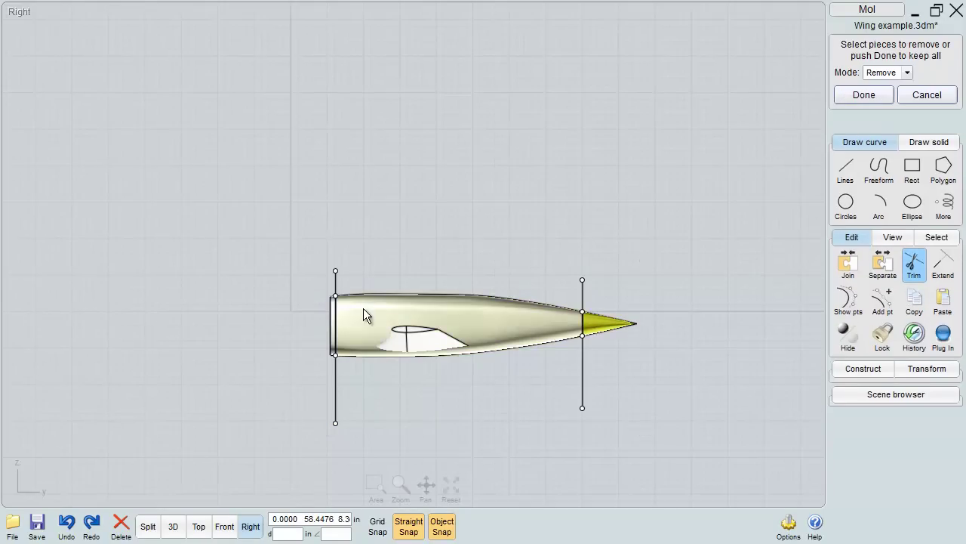
scroll(326, 311, up, 6)
click(358, 320)
right_click(588, 134)
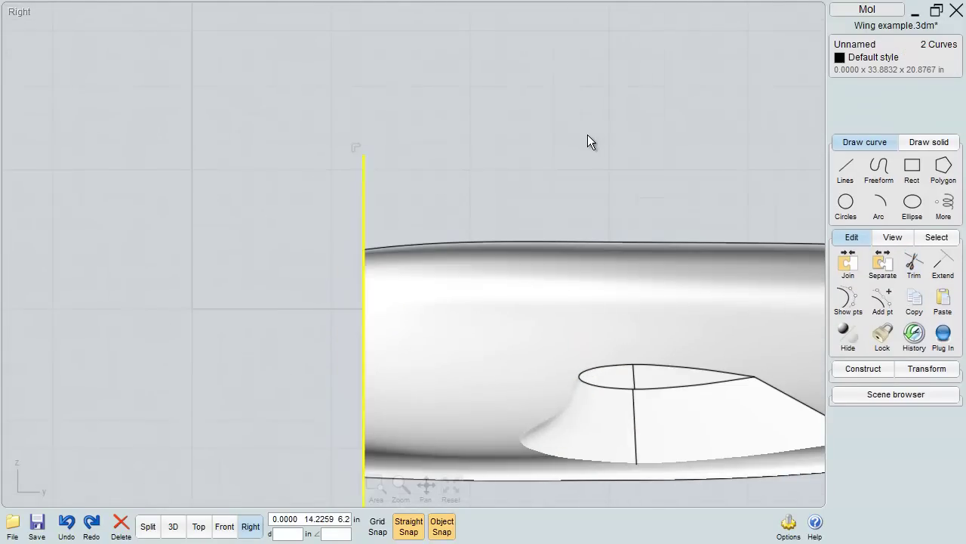
scroll(584, 140, down, 5)
click(635, 107)
scroll(636, 107, down, 2)
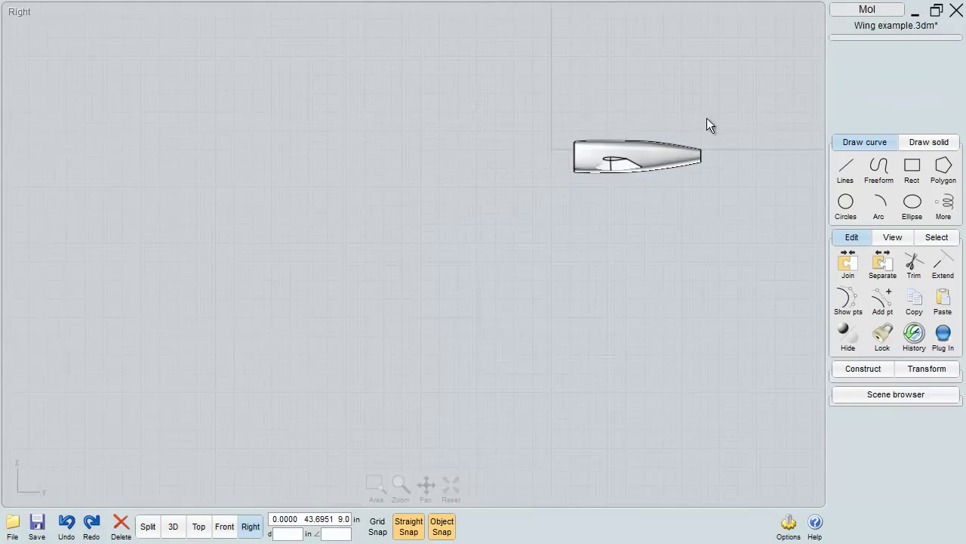
Cap the open front and tail ends of the trimmed fuselage with planar faces.
right_drag(707, 117, 579, 164)
click(551, 193)
click(173, 526)
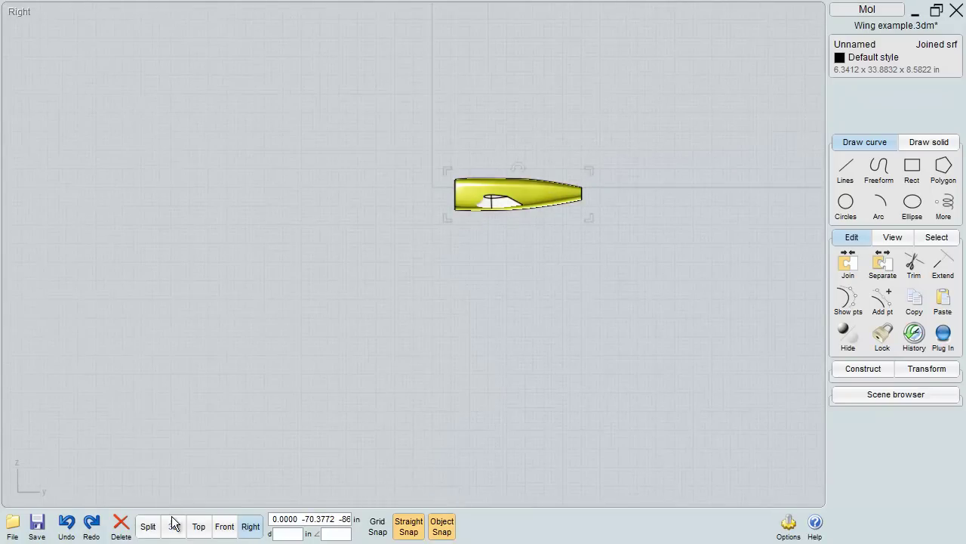
right_drag(263, 405, 506, 323)
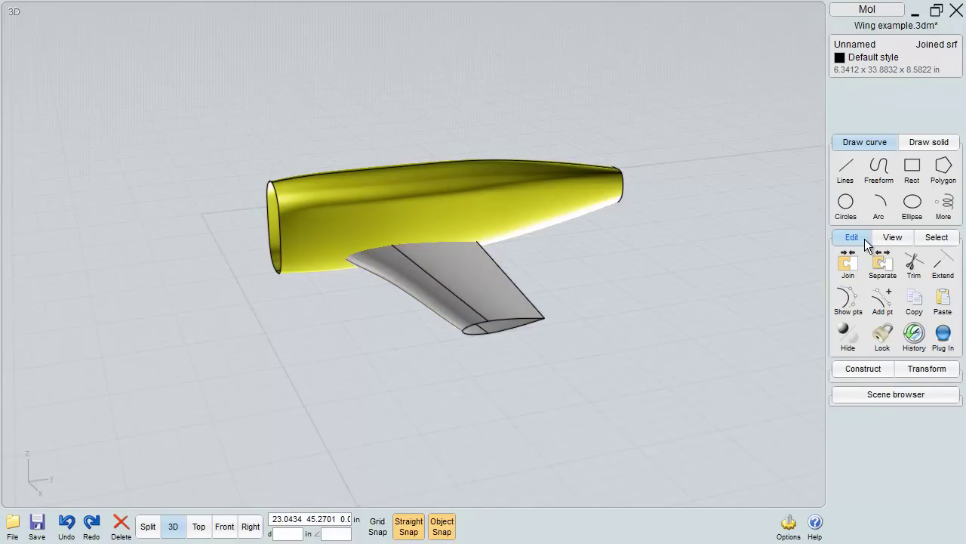
click(861, 238)
click(861, 265)
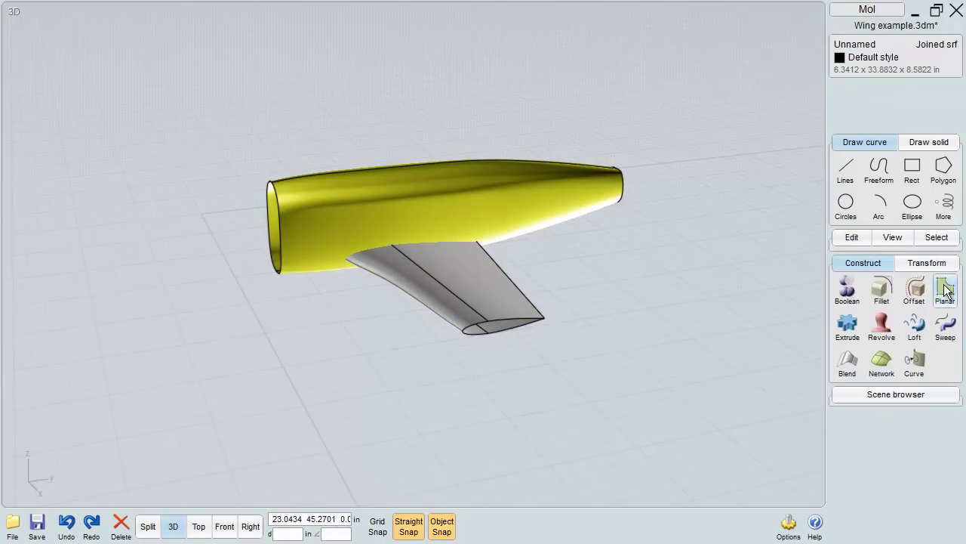
click(946, 291)
click(585, 190)
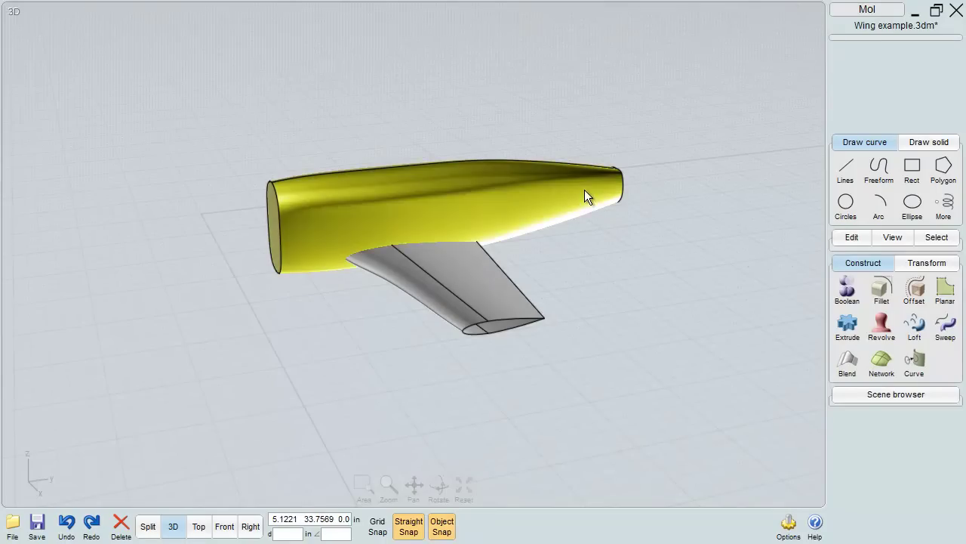
Hide the capped fuselage so only the wing is displayed.
click(522, 179)
click(523, 179)
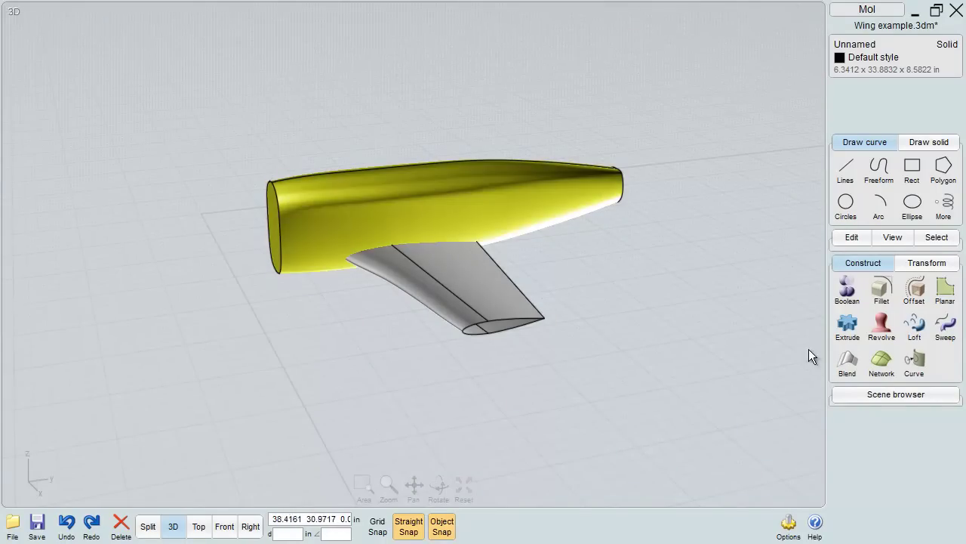
click(850, 237)
click(846, 333)
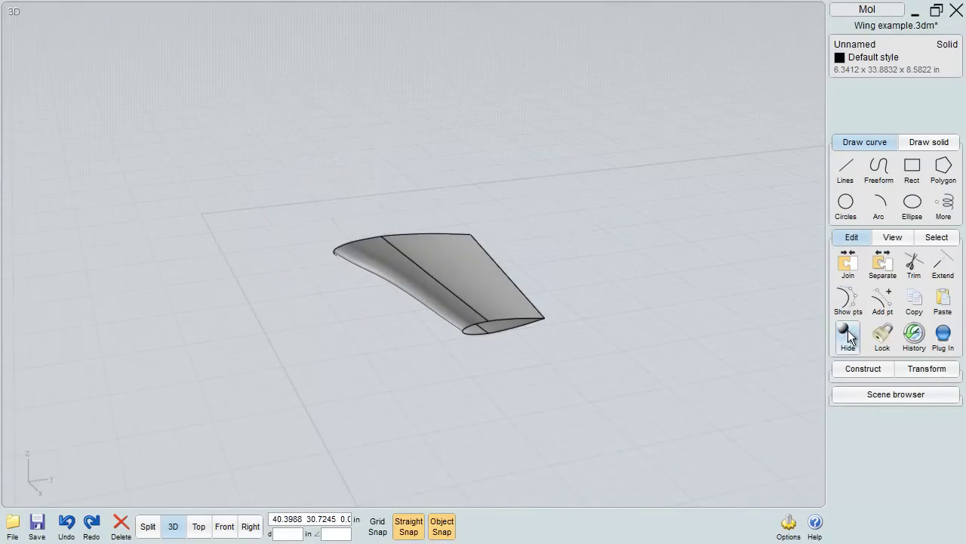
click(434, 256)
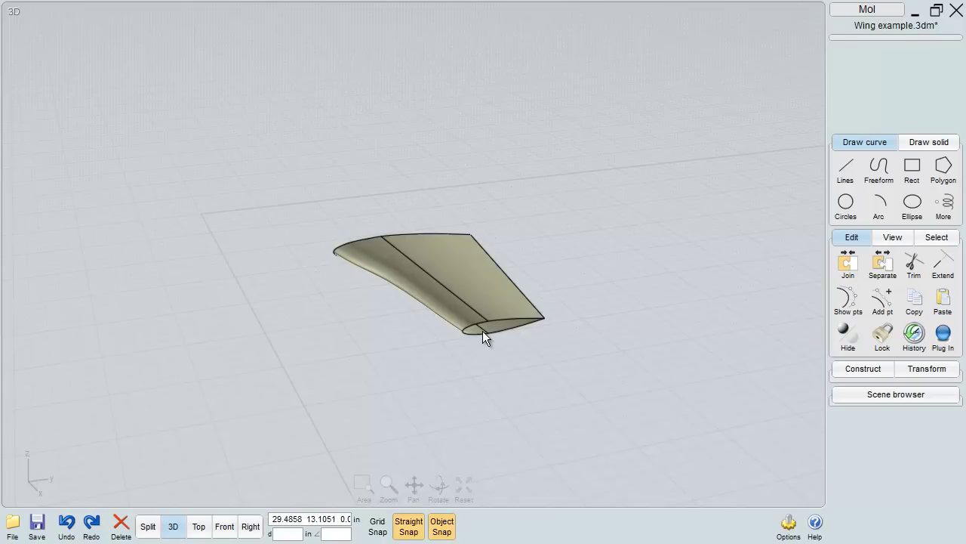
click(492, 292)
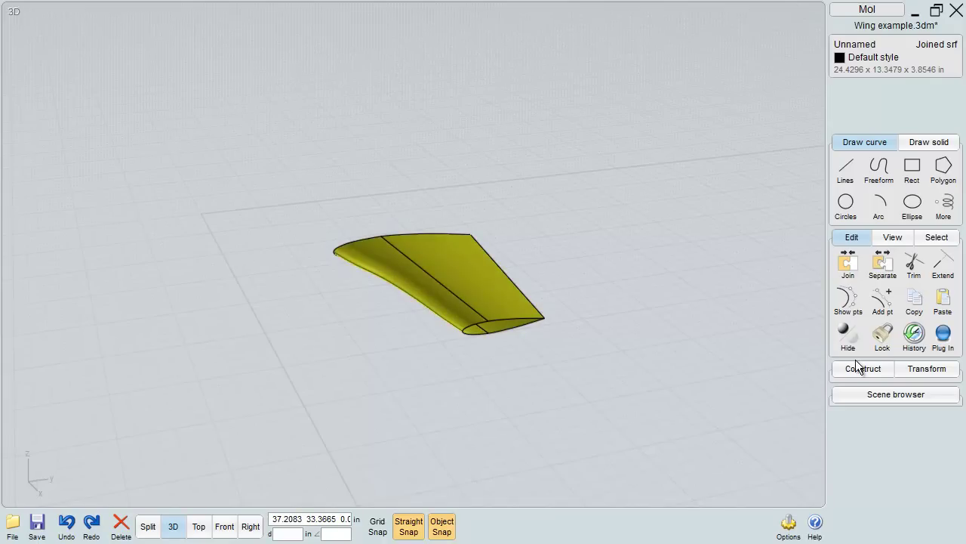
click(858, 368)
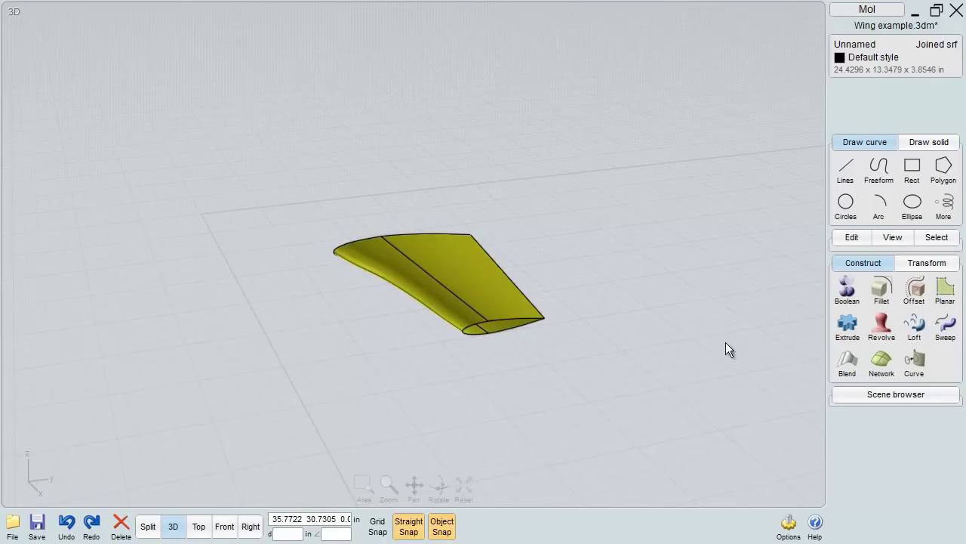
click(463, 365)
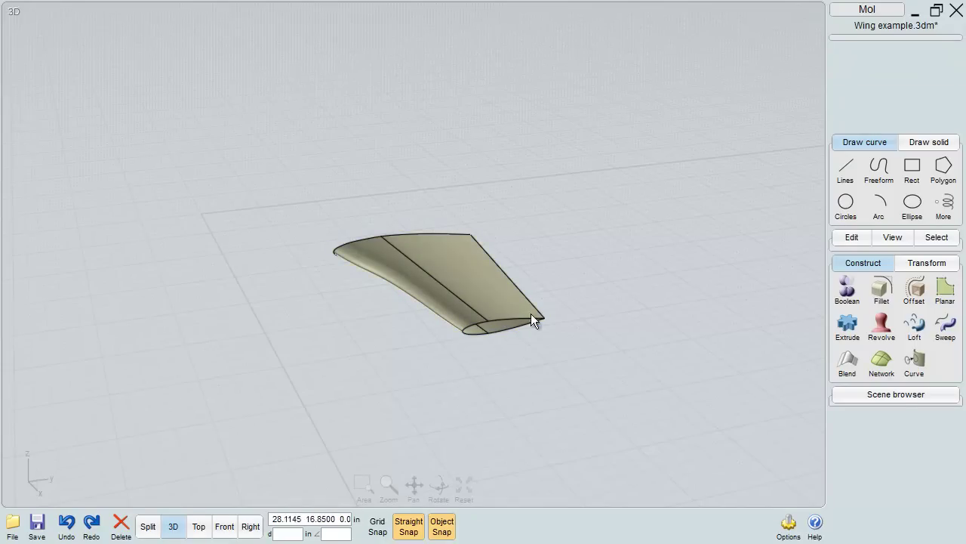
Draw two vertical lines in the Top view, one about 16 in long just beyond the wing tip and one about 29 in long along the root.
click(197, 529)
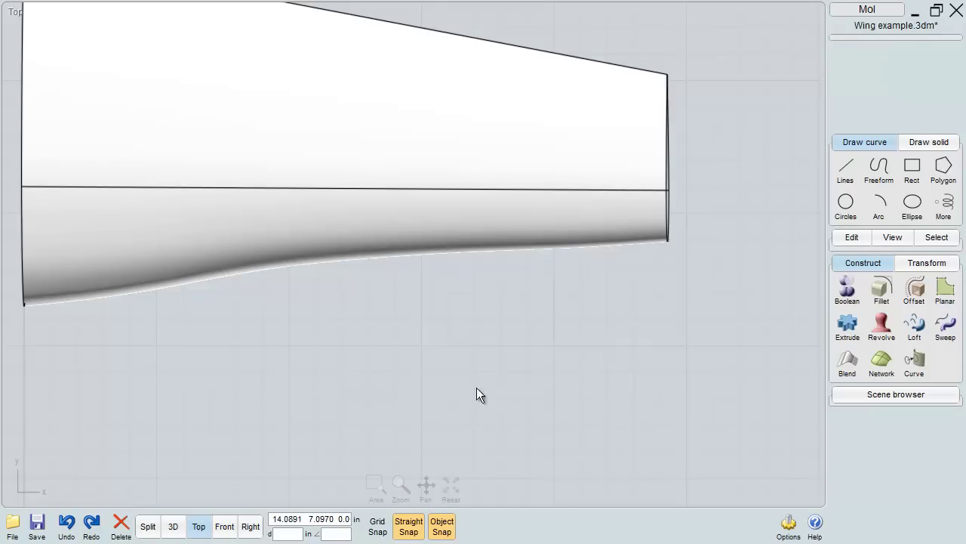
scroll(632, 305, down, 4)
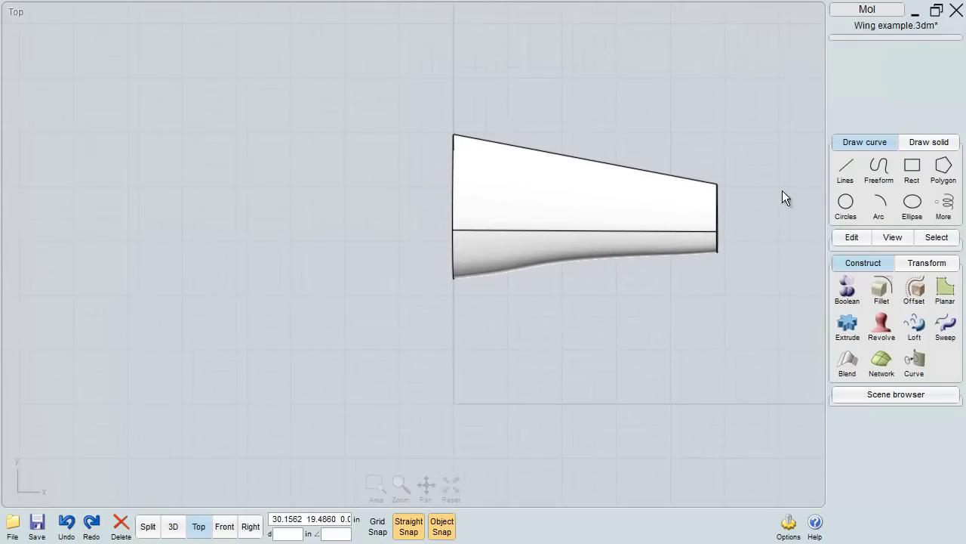
click(846, 170)
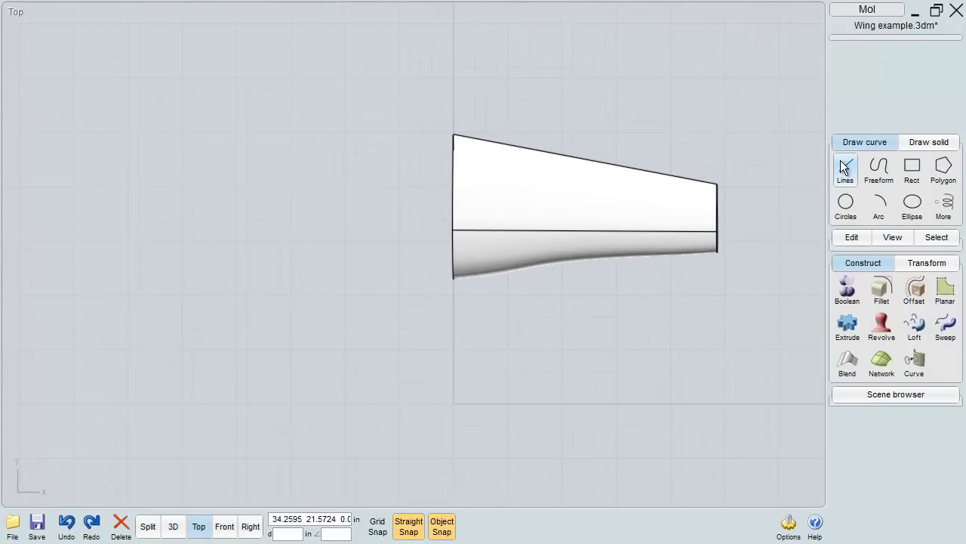
click(721, 151)
click(734, 329)
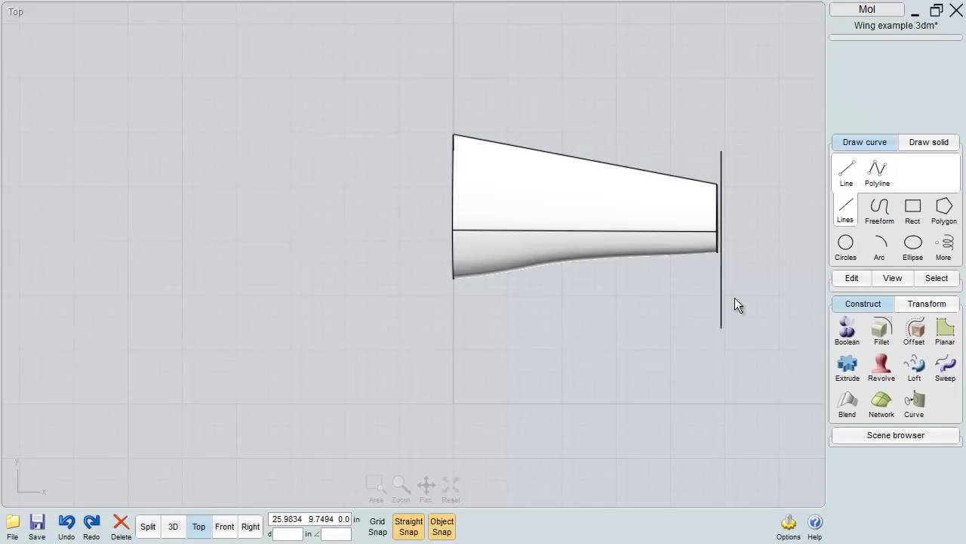
key(Return)
click(453, 84)
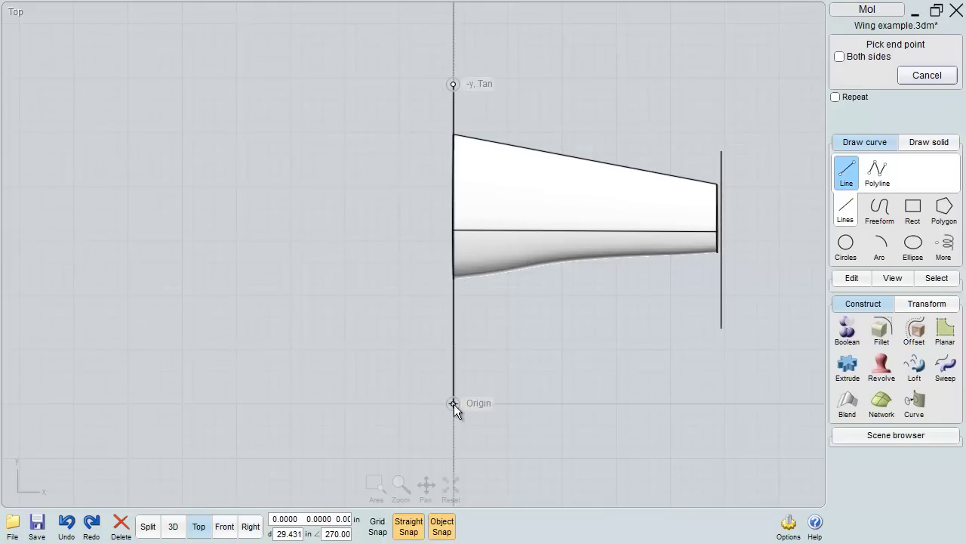
click(454, 406)
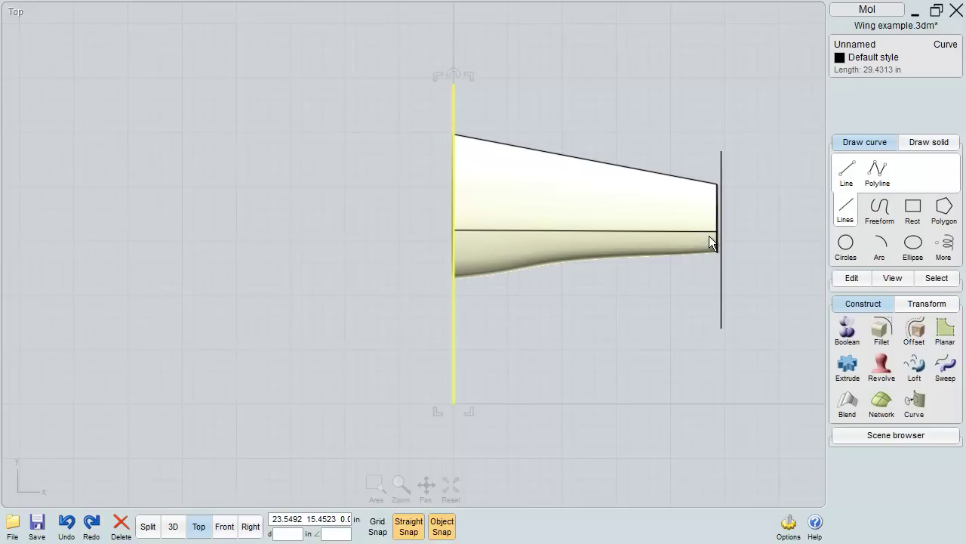
Nudge both vertical lines slightly inward so they cross the wing just inside its root and tip edges.
key(Right)
key(Right)
key(Right)
key(Right)
key(Right)
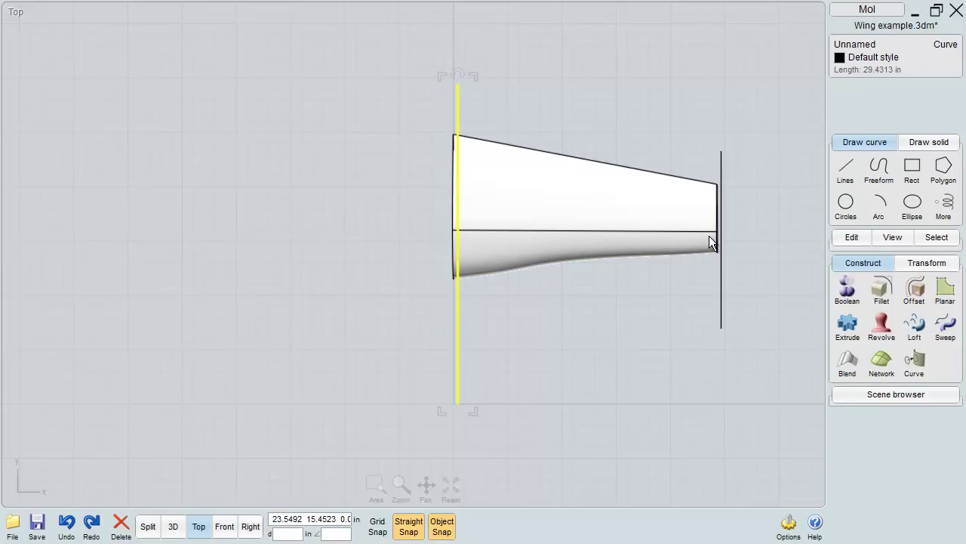
scroll(733, 227, up, 5)
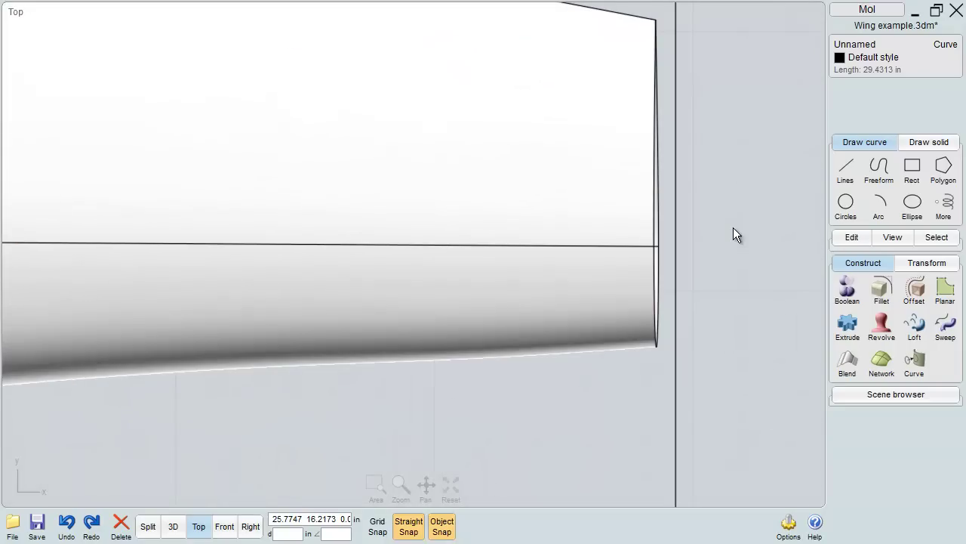
click(676, 260)
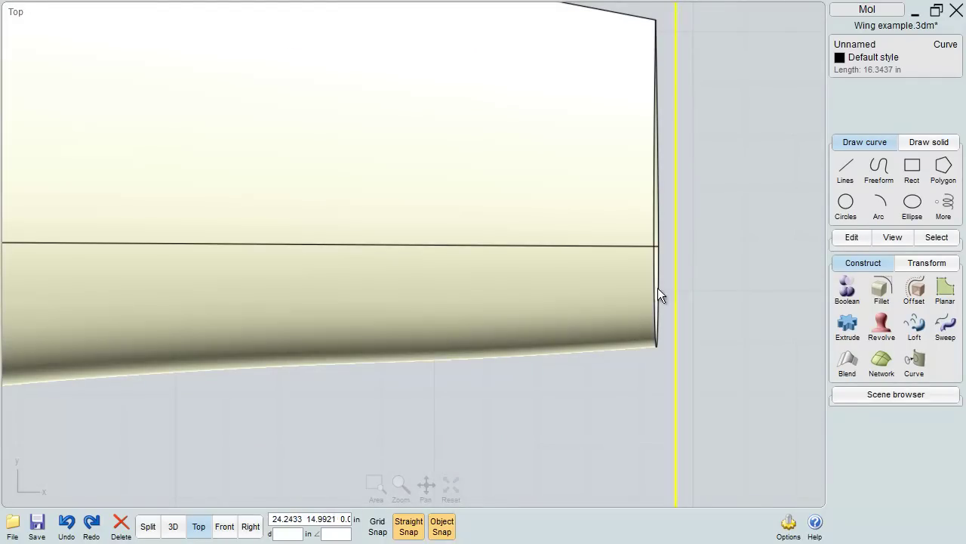
key(Left)
key(Left)
key(Left)
key(Left)
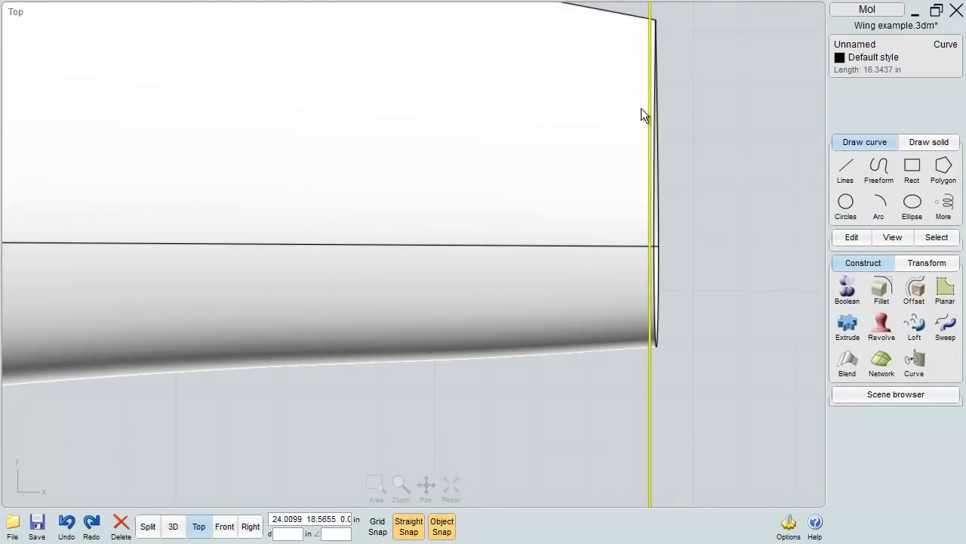
scroll(659, 252, up, 3)
scroll(659, 252, down, 3)
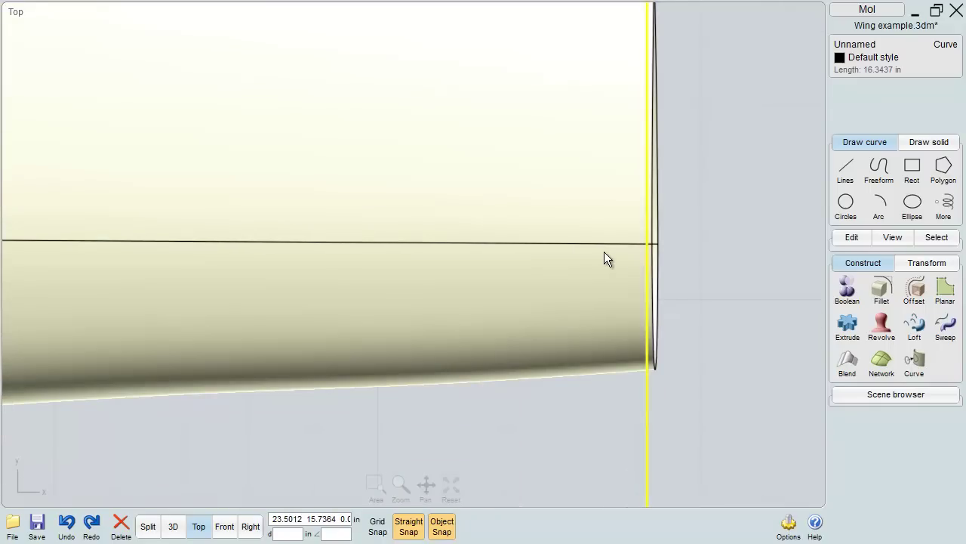
Trim the wing with the tip line, removing only the narrow sliver outboard of it.
click(604, 252)
click(852, 237)
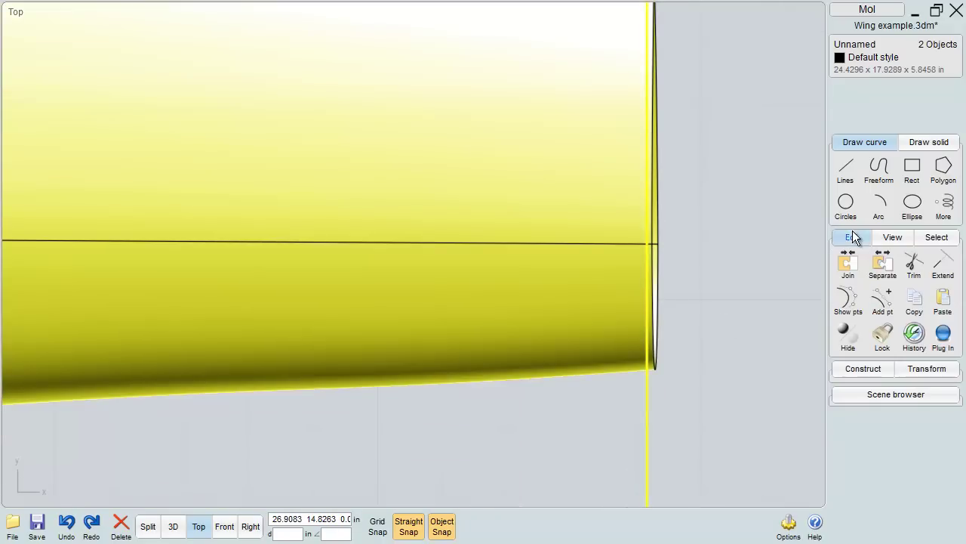
click(913, 268)
right_click(722, 262)
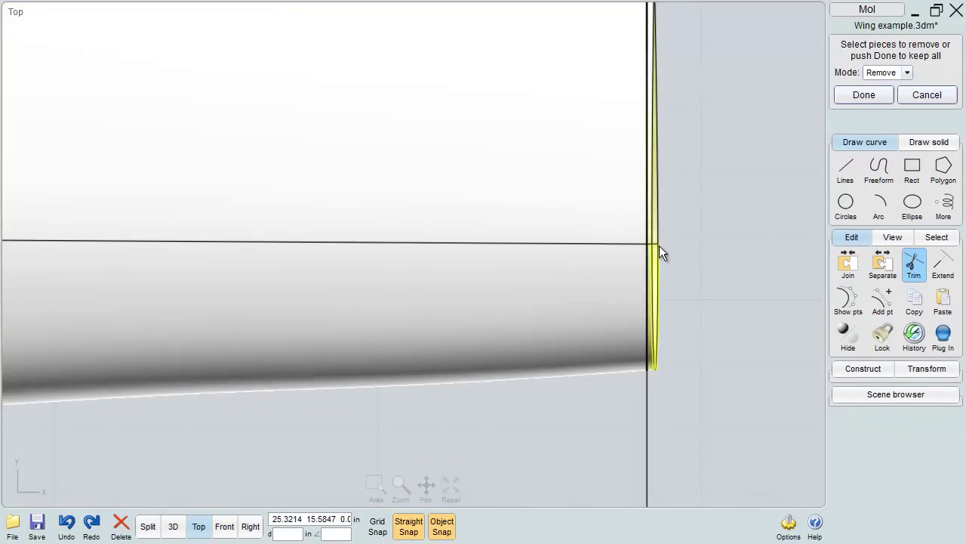
click(659, 246)
scroll(683, 235, down, 6)
scroll(484, 223, up, 5)
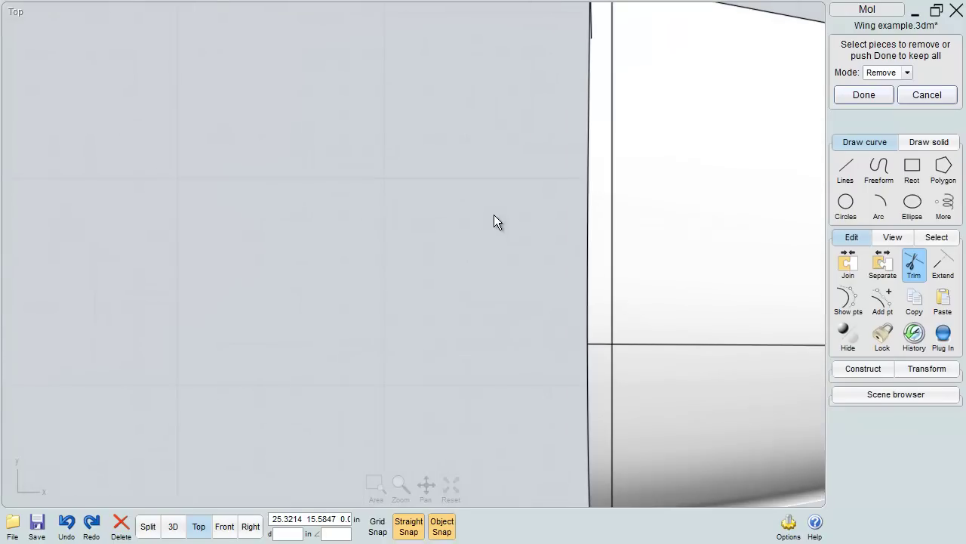
click(598, 212)
scroll(492, 224, down, 3)
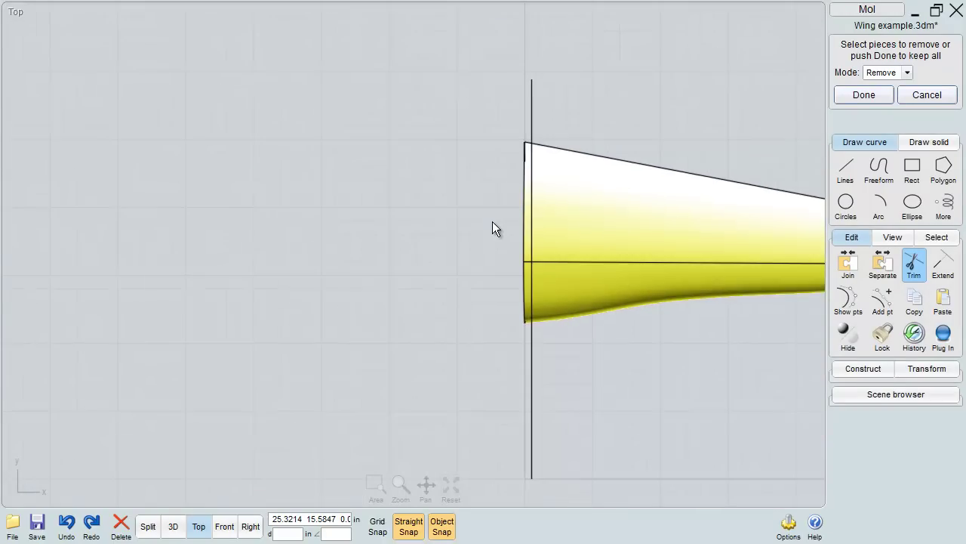
click(671, 118)
middle_drag(685, 119, 506, 93)
scroll(672, 214, up, 5)
click(610, 232)
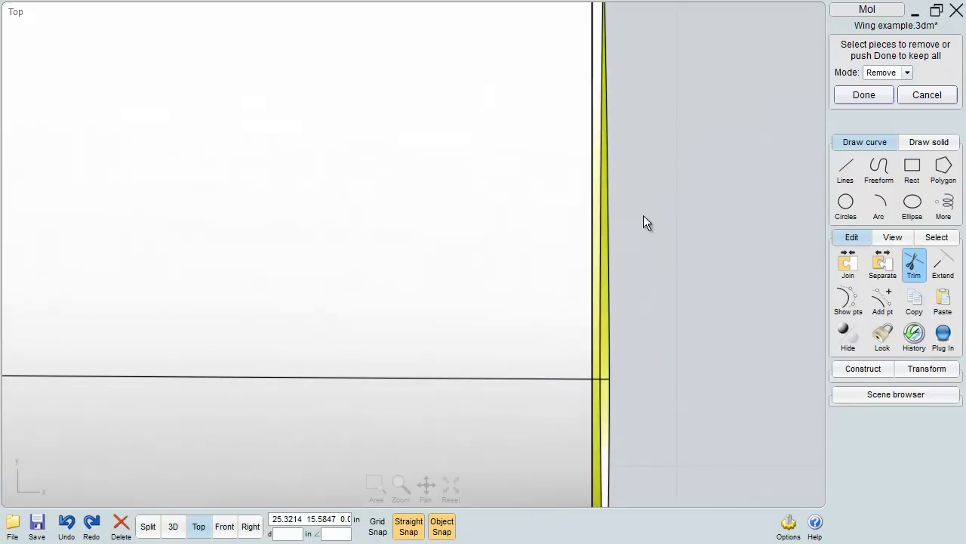
right_click(648, 214)
scroll(648, 214, down, 5)
Trim the wing with the root line, removing the narrow inboard strip, and delete both cutting lines.
click(541, 199)
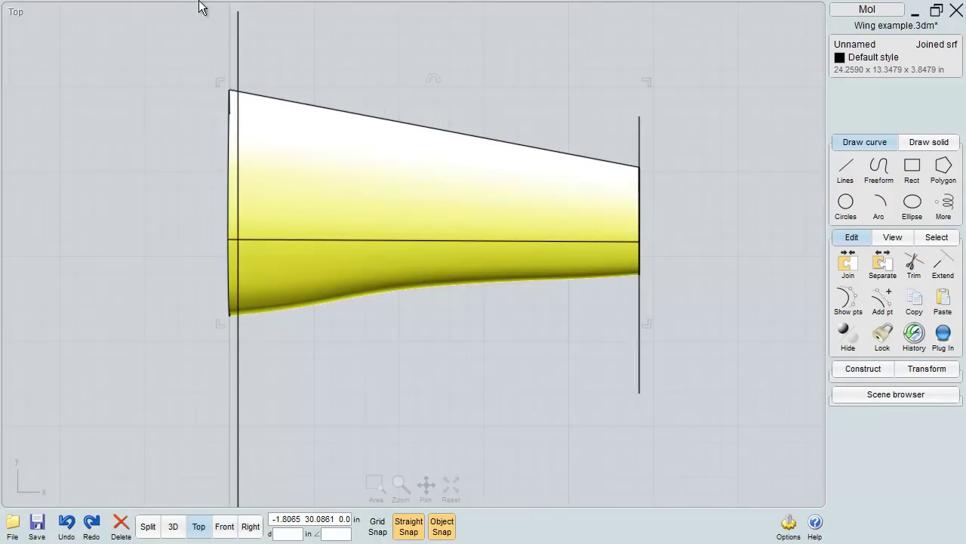
click(236, 49)
right_click(284, 52)
scroll(233, 120, up, 3)
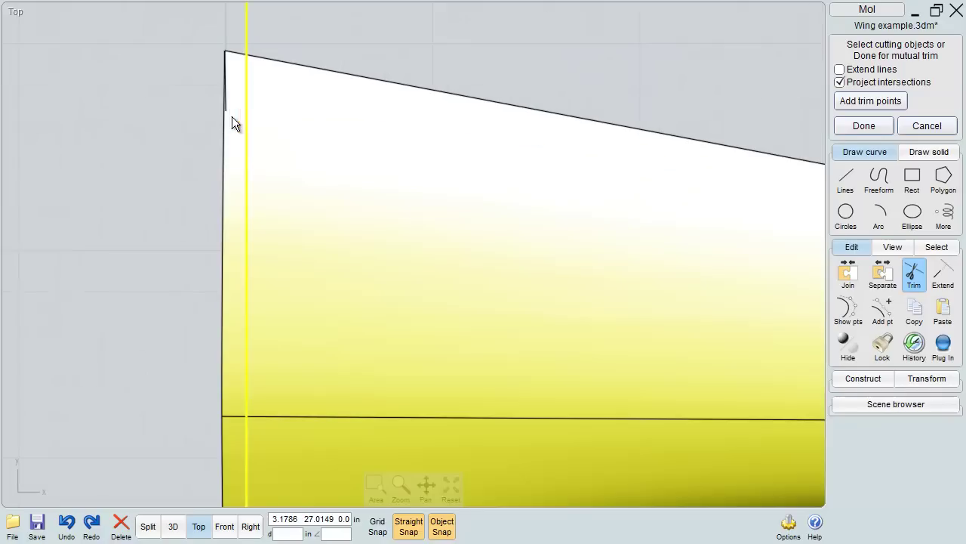
right_click(231, 116)
click(221, 161)
right_click(161, 161)
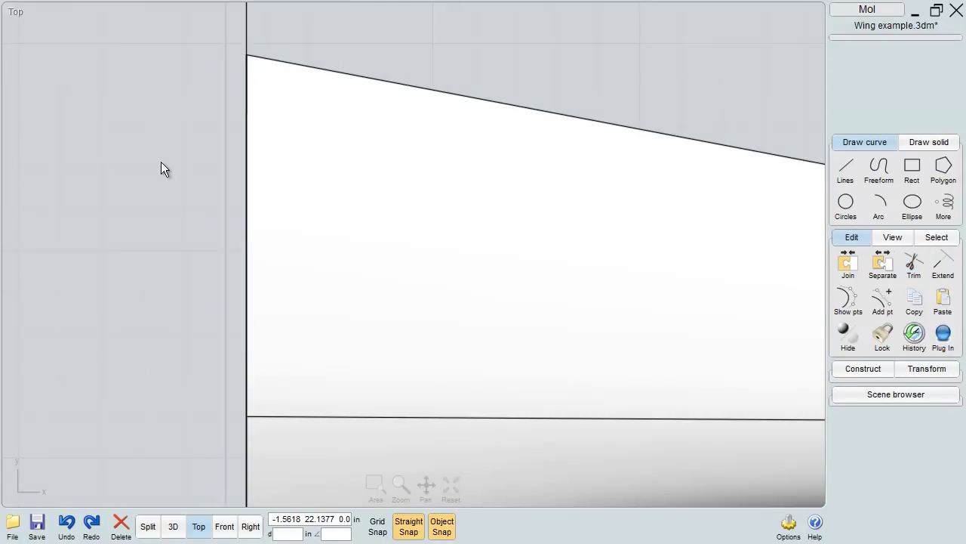
scroll(161, 161, down, 5)
click(180, 123)
click(344, 155)
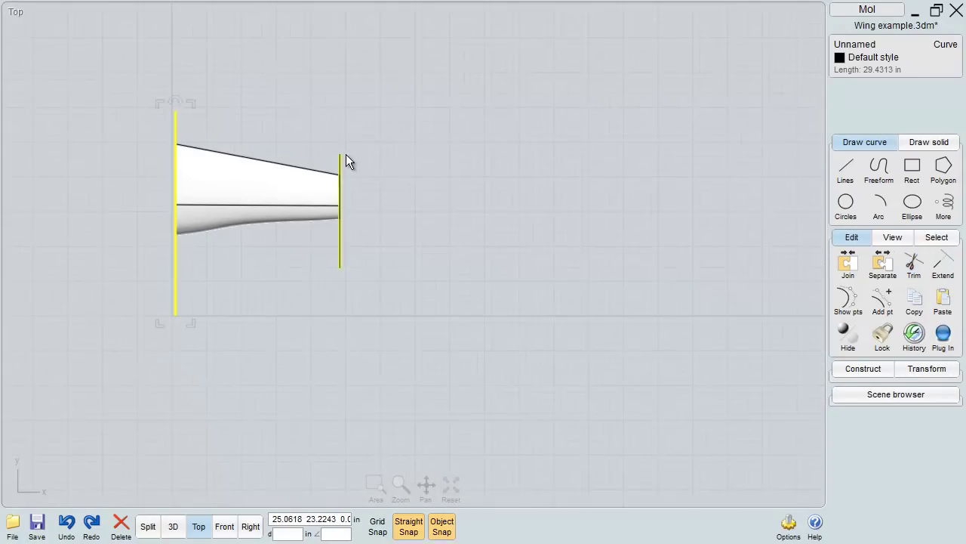
key(Delete)
Cap the wing's open root and tip with planar faces in the 3D view and select the capped wing.
click(173, 526)
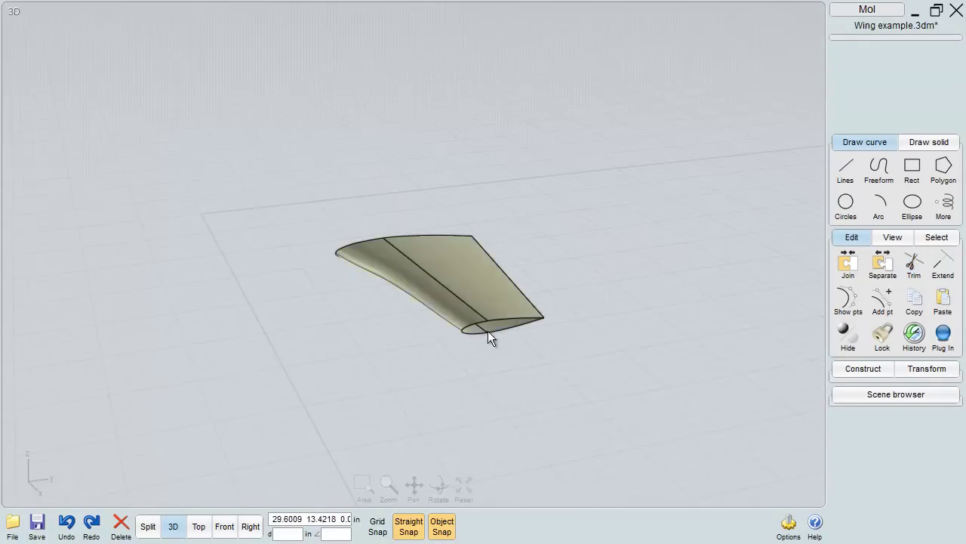
click(436, 315)
right_drag(435, 316, 632, 332)
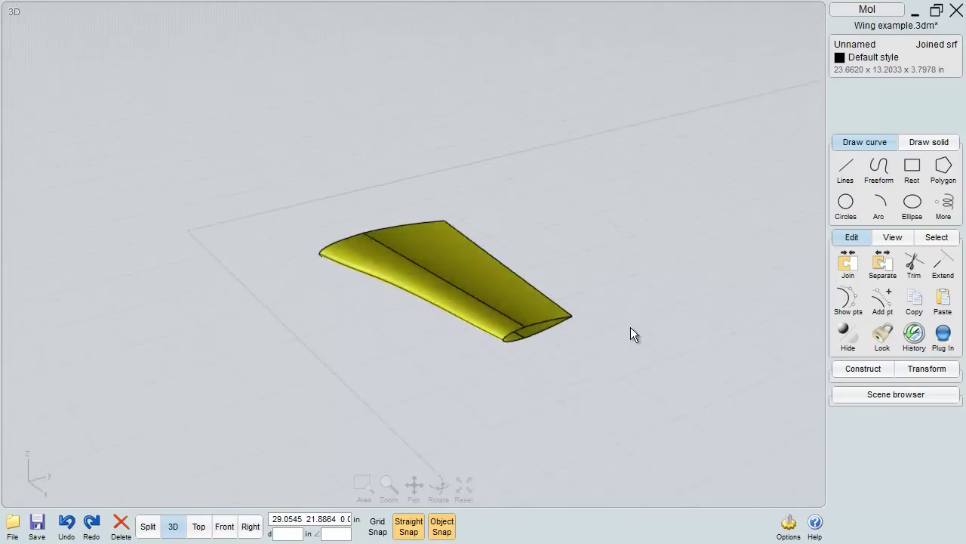
click(853, 368)
click(944, 292)
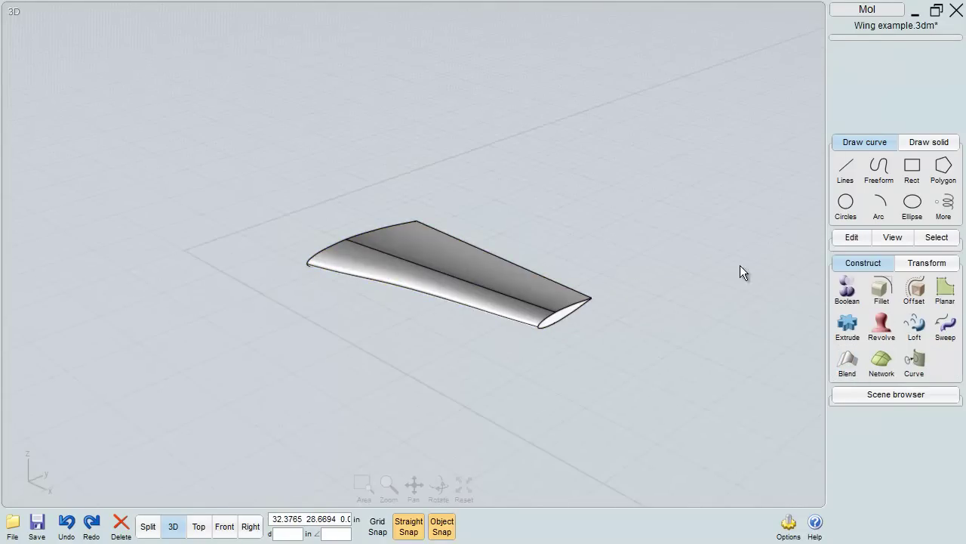
right_drag(740, 265, 674, 233)
click(501, 296)
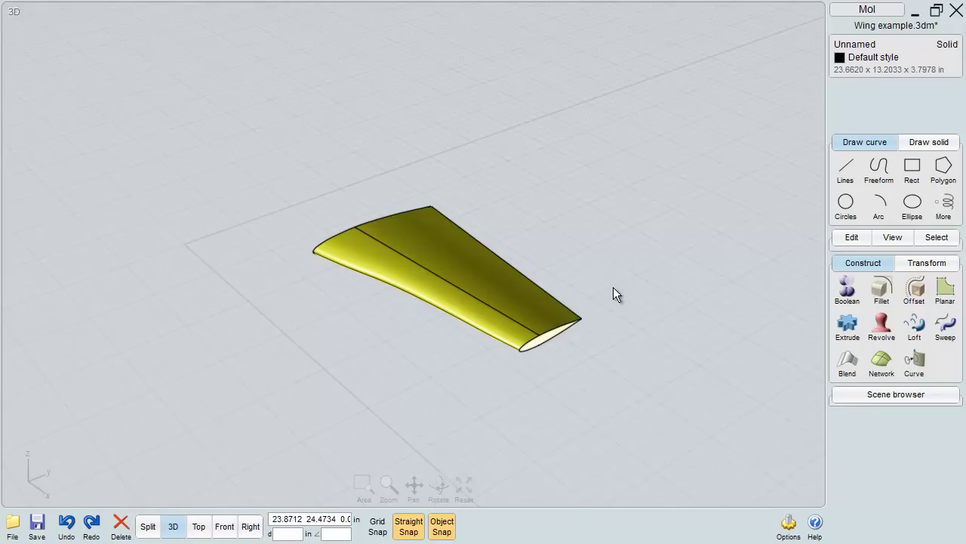
Show the hidden objects of the Default style again so the fuselage is displayed with the wing.
click(867, 398)
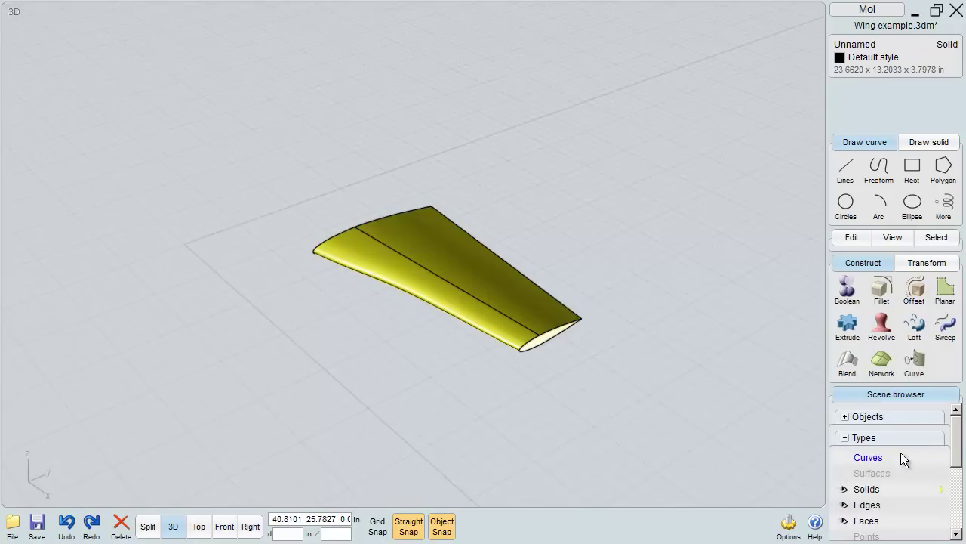
drag(961, 438, 957, 491)
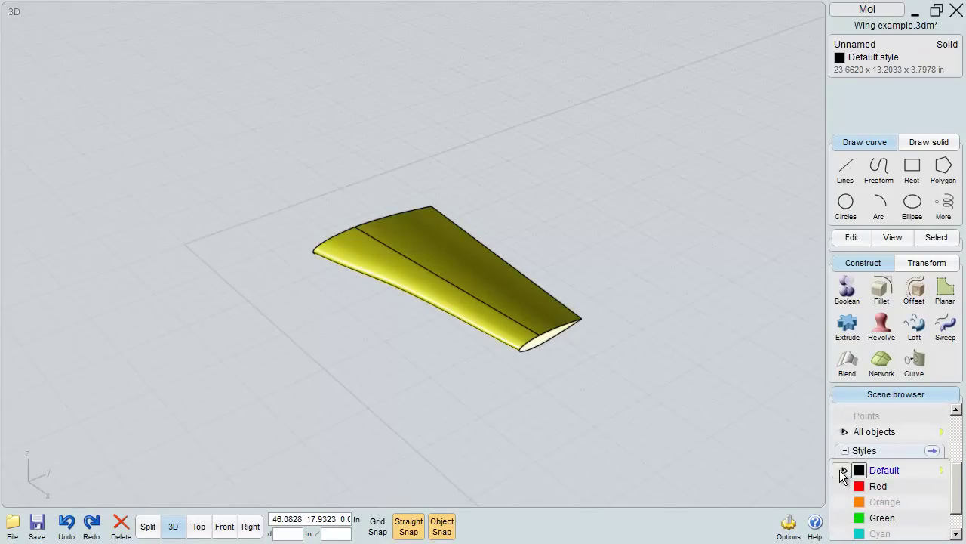
click(843, 470)
key(Escape)
Merge the wing and fuselage into one solid with a Boolean union.
click(393, 247)
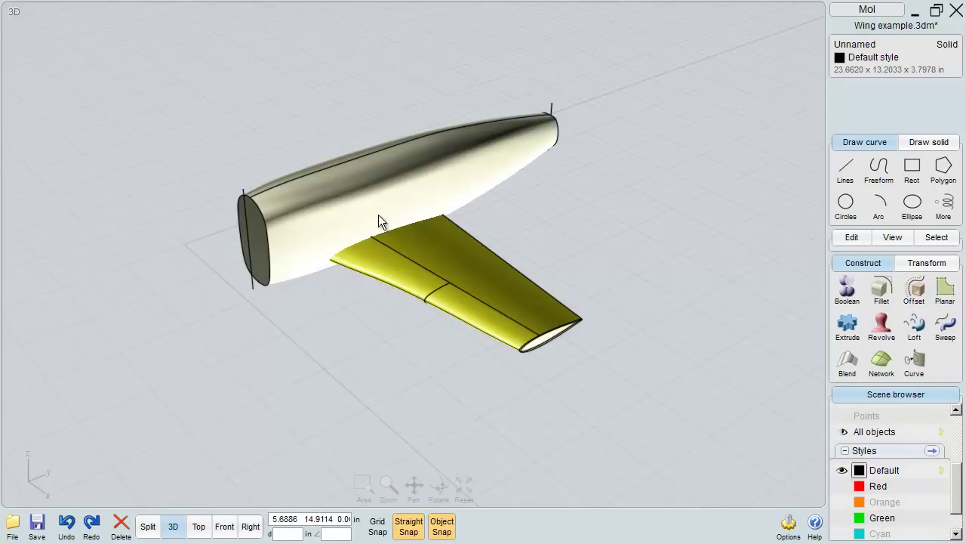
click(379, 208)
right_drag(379, 207, 439, 240)
click(847, 290)
click(873, 292)
right_click(581, 236)
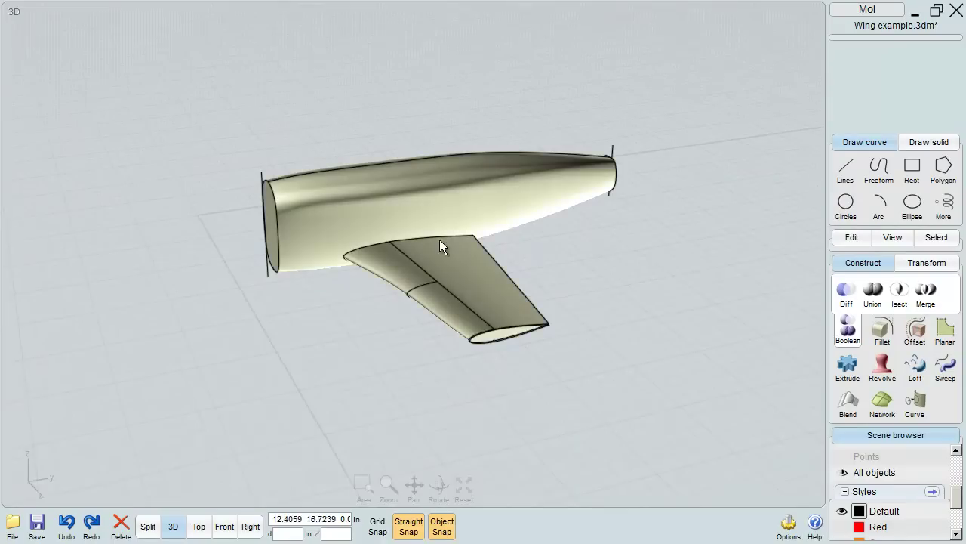
Select the three edges where the wing meets the fuselage and start a Fillet with a 1.5 in radius and G2 Blend shape.
scroll(376, 263, up, 5)
scroll(376, 262, down, 5)
click(375, 237)
click(374, 219)
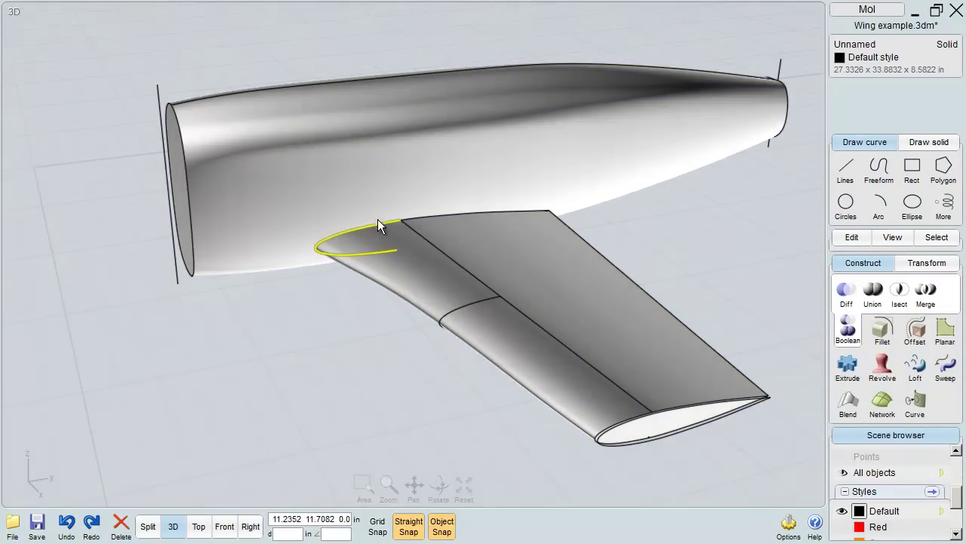
click(425, 215)
right_drag(529, 215, 563, 189)
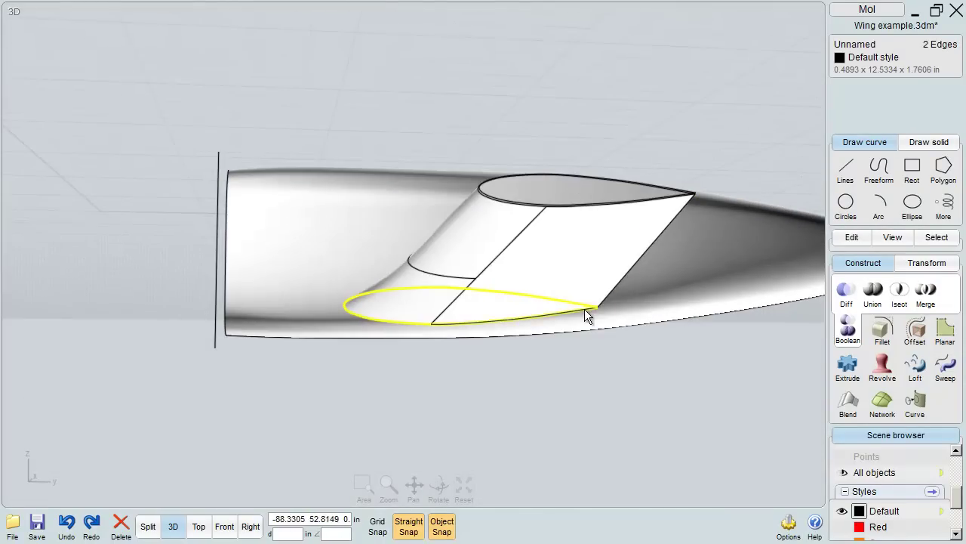
click(584, 309)
right_drag(517, 261, 522, 302)
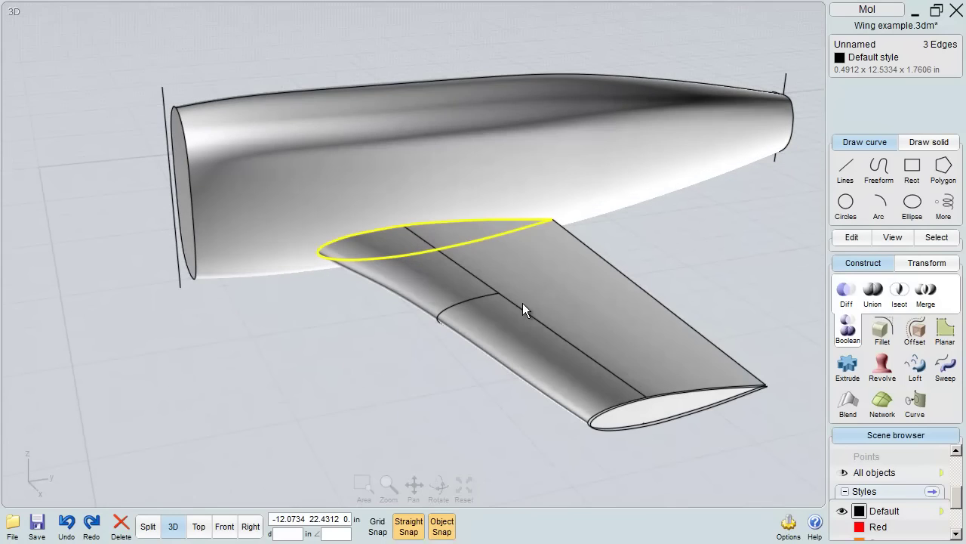
click(882, 329)
Check the previewed 1.5 in G2 Blend fillet around the wing's leading and trailing edges and accept it.
scroll(770, 153, up, 4)
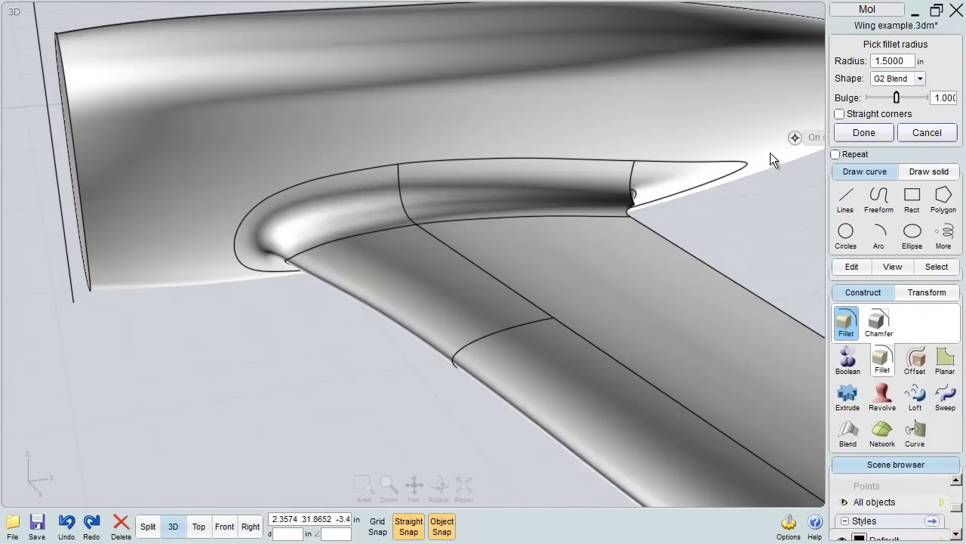
scroll(625, 200, up, 3)
right_drag(625, 199, 439, 344)
scroll(665, 337, up, 3)
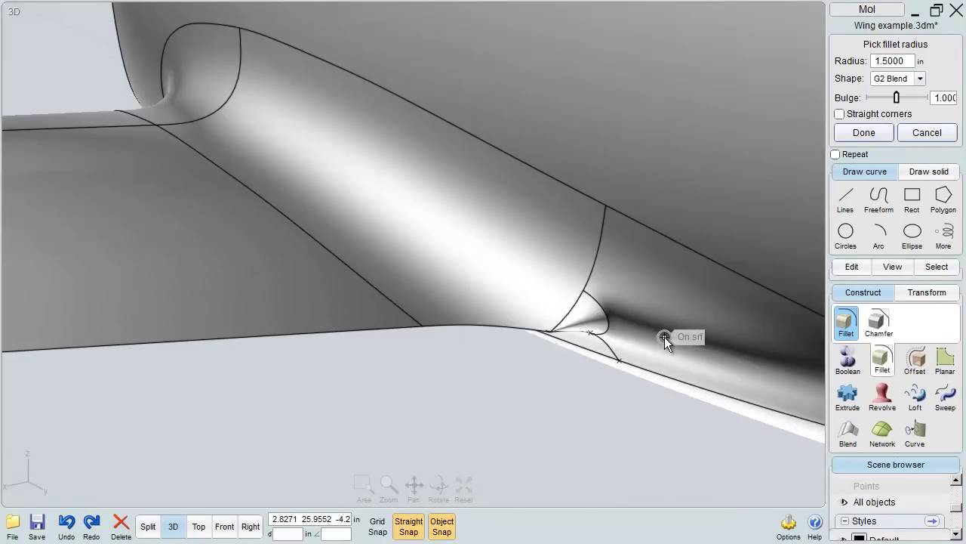
scroll(665, 336, up, 1)
right_drag(664, 337, 636, 360)
scroll(722, 329, up, 5)
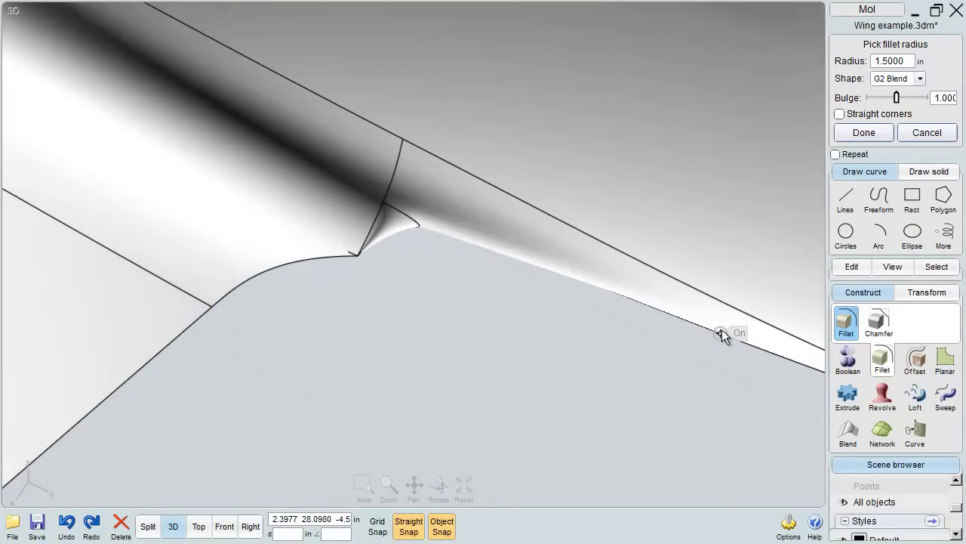
scroll(722, 329, down, 4)
right_drag(729, 330, 656, 231)
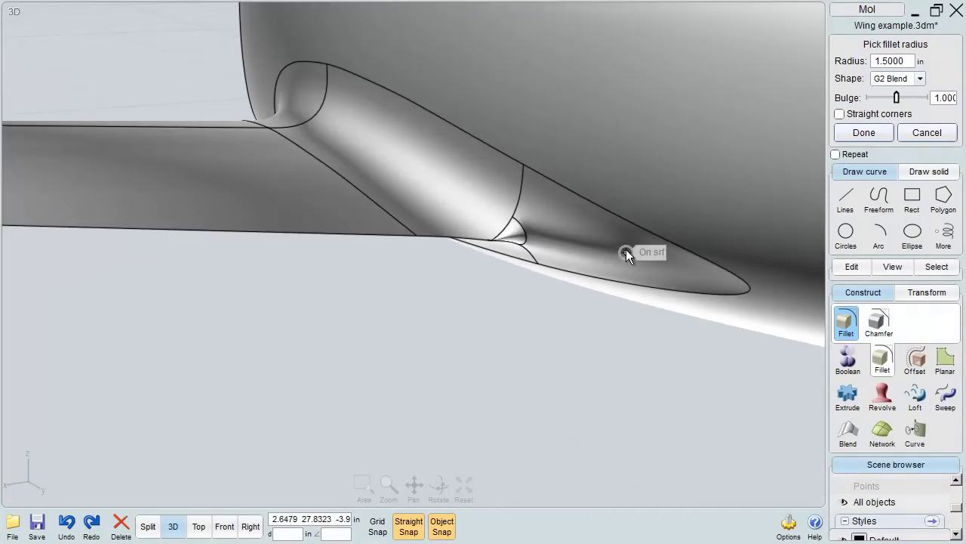
scroll(626, 241, up, 2)
click(868, 136)
Hide the display of all edges so the filleted wing-fuselage junction shows only shaded surfaces.
mouse_move(515, 136)
right_down()
mouse_move(808, 200)
mouse_move(738, 149)
mouse_move(722, 122)
mouse_move(641, 182)
mouse_move(644, 192)
mouse_move(642, 150)
right_up()
scroll(452, 255, up, 5)
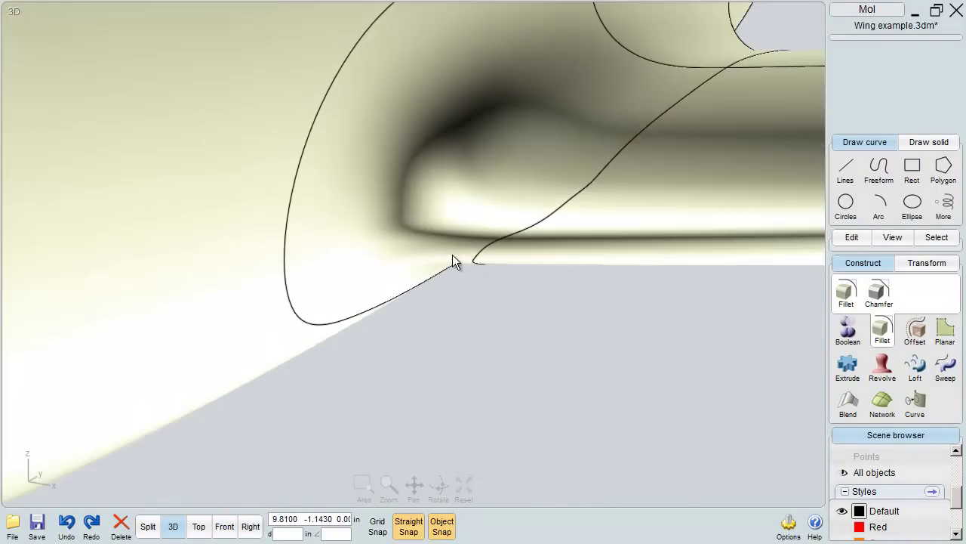
scroll(452, 255, down, 5)
scroll(876, 490, down, 2)
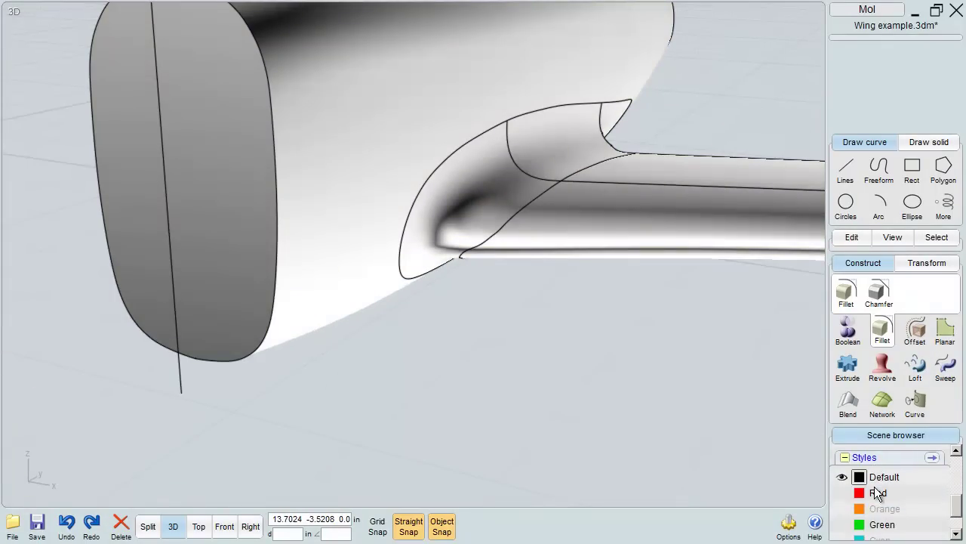
scroll(874, 483, up, 3)
scroll(875, 480, up, 2)
click(844, 496)
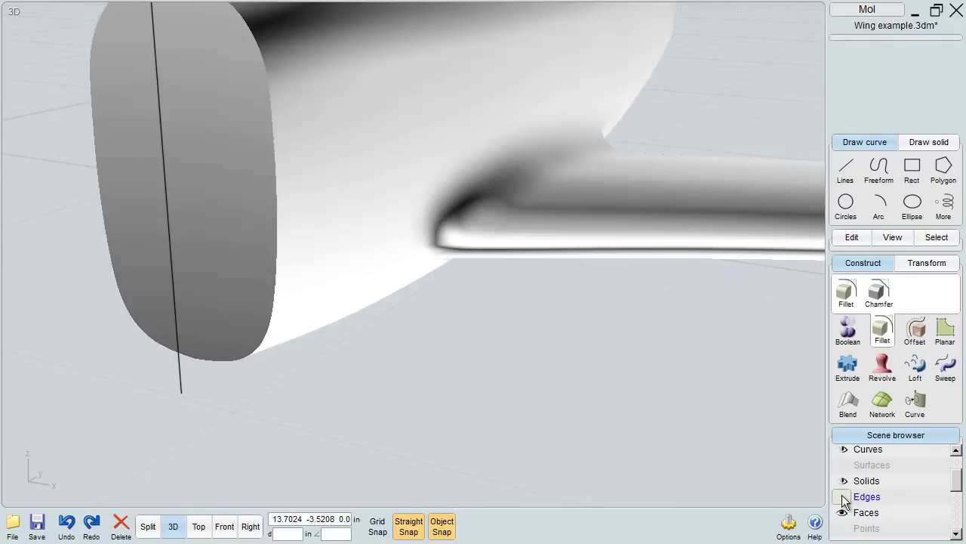
Examine the shading of the fillet at the wing's trailing edge and along the whole wing-fuselage junction.
right_drag(669, 274, 426, 303)
scroll(429, 295, up, 2)
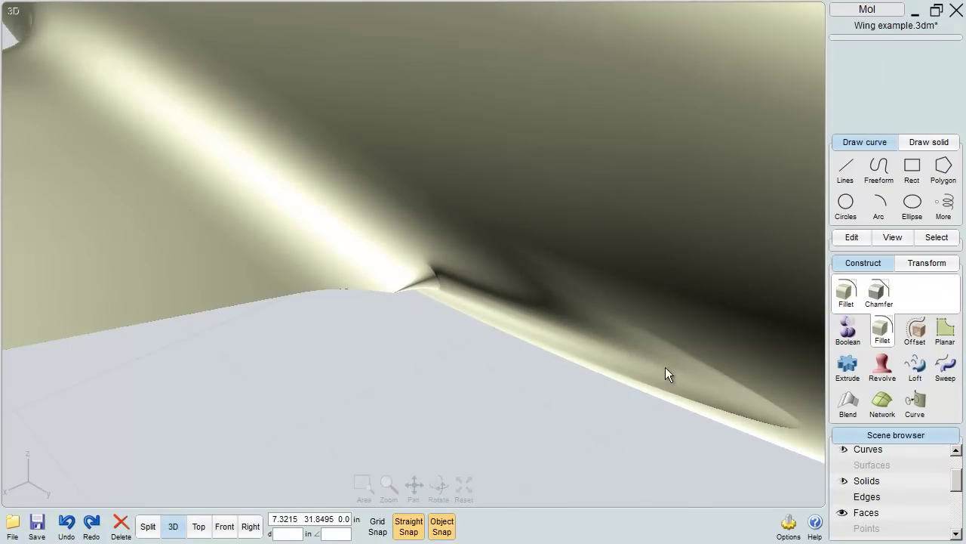
scroll(468, 250, down, 5)
right_drag(517, 270, 726, 284)
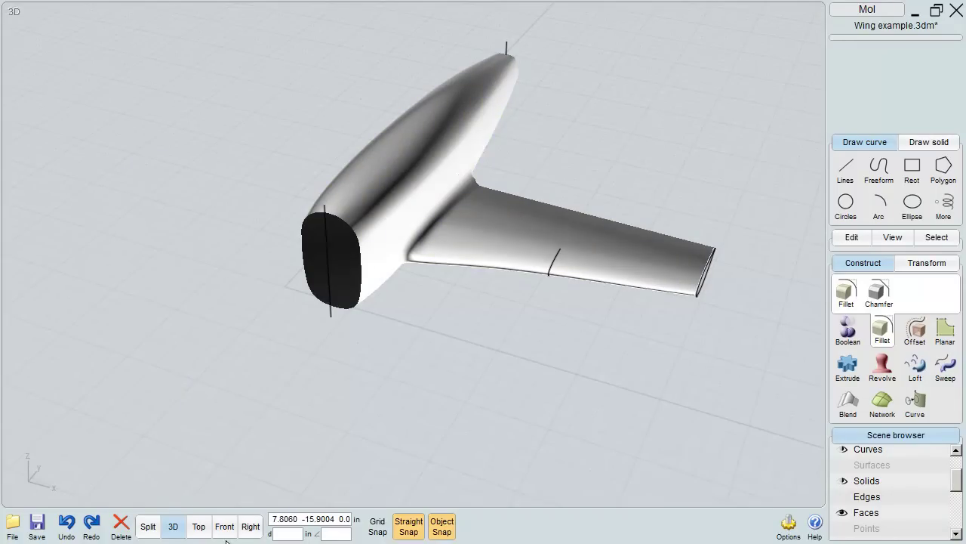
click(447, 249)
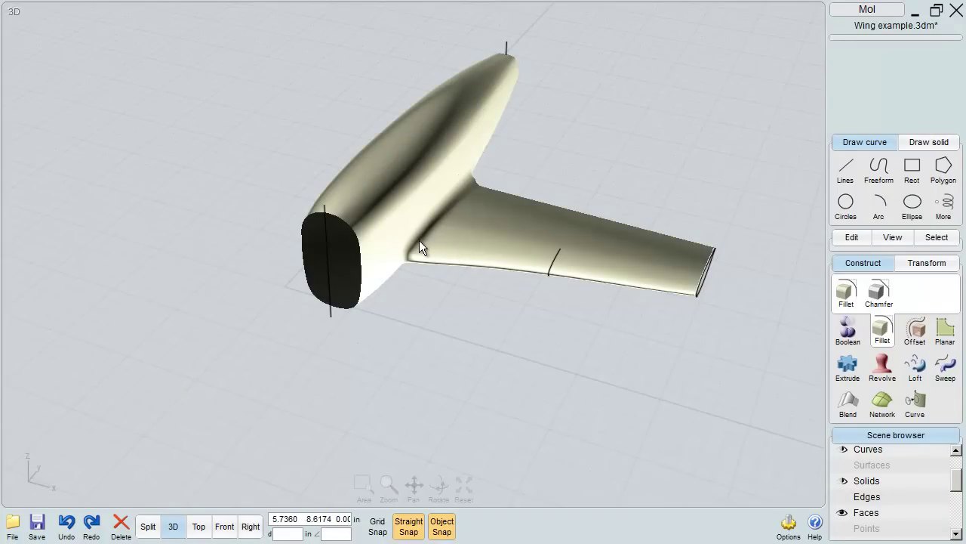
key(Escape)
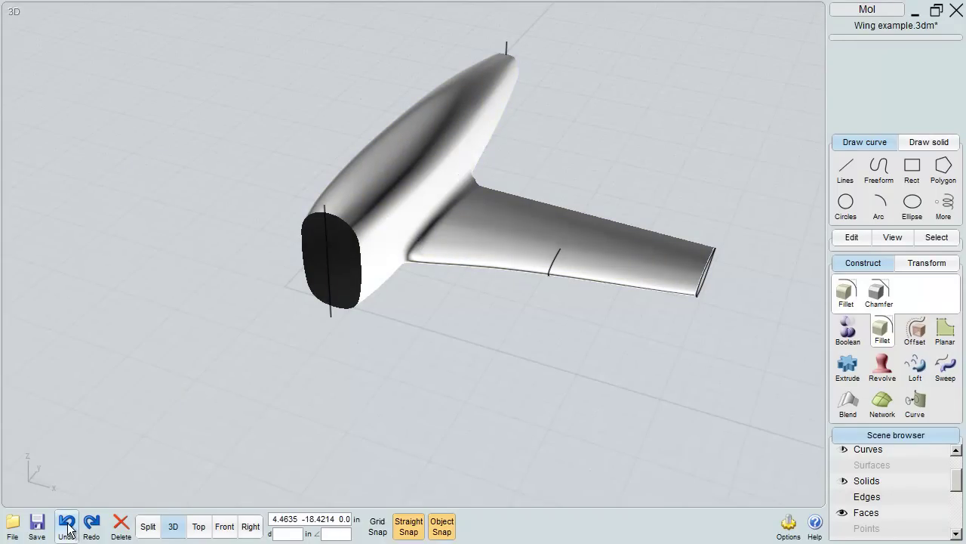
right_drag(152, 466, 326, 296)
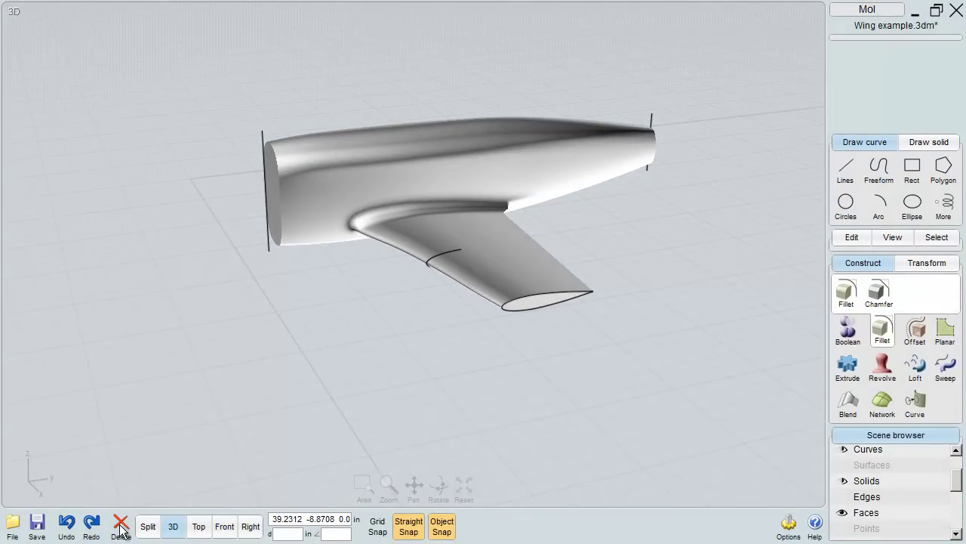